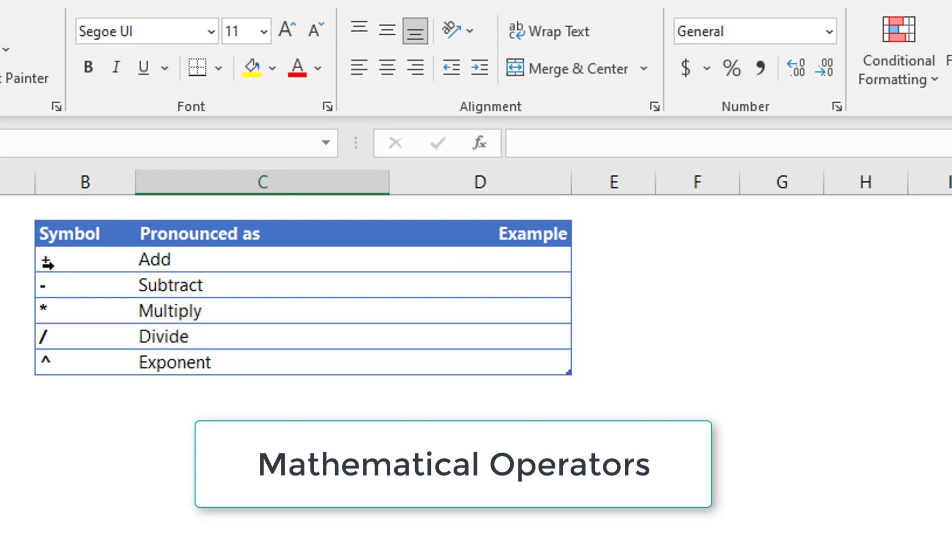
Enter the formula =3+2 in D2, the Add row's Example cell, so it shows 5.
{"action": "left_click", "coordinate": [79, 239]}
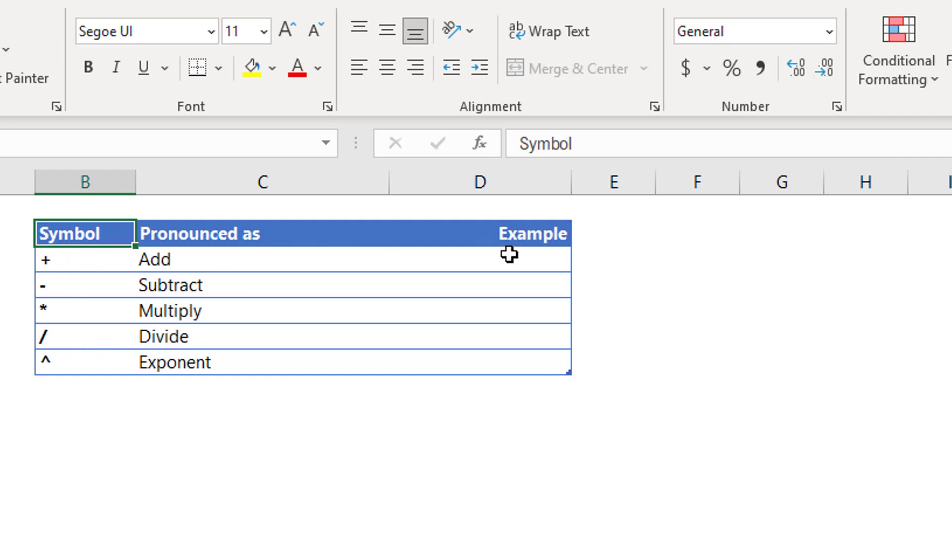
{"action": "left_click", "coordinate": [50, 261]}
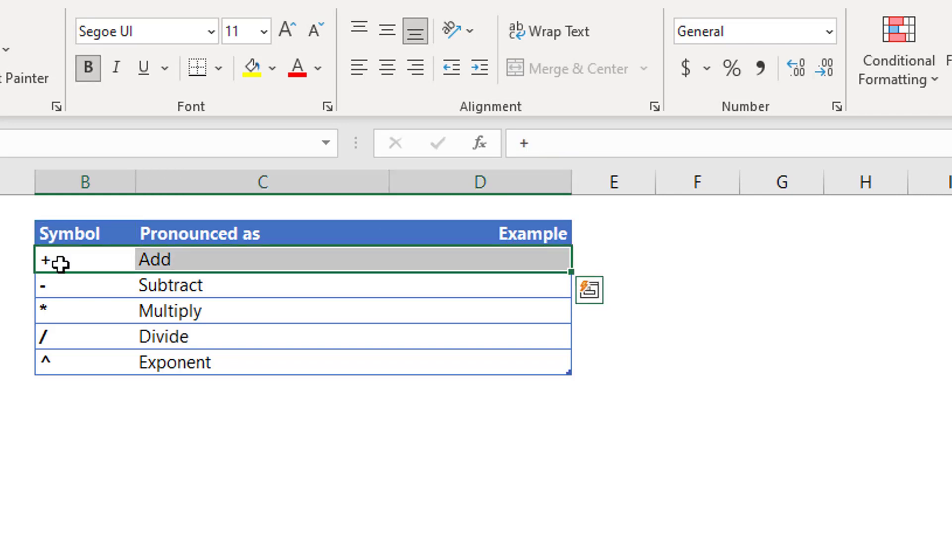
{"action": "left_click", "coordinate": [62, 262]}
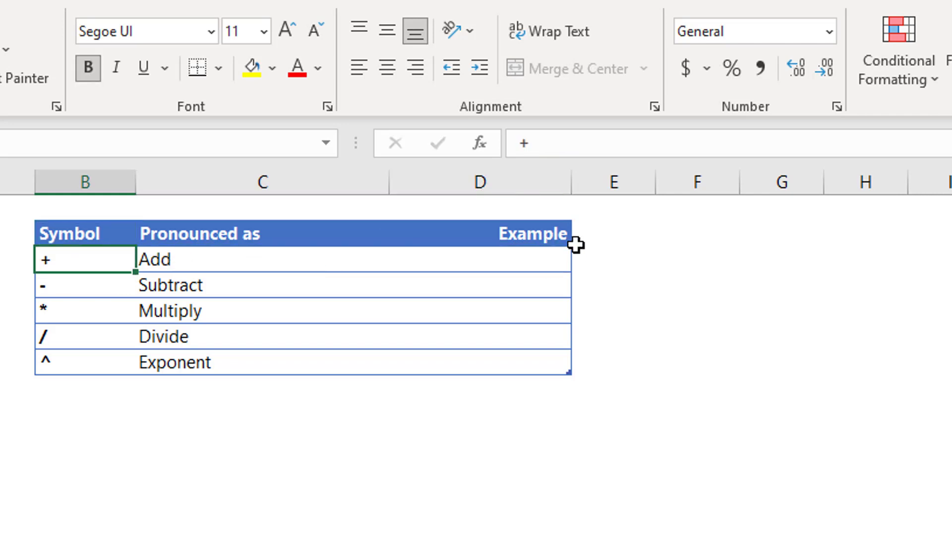
{"action": "left_click", "coordinate": [514, 255]}
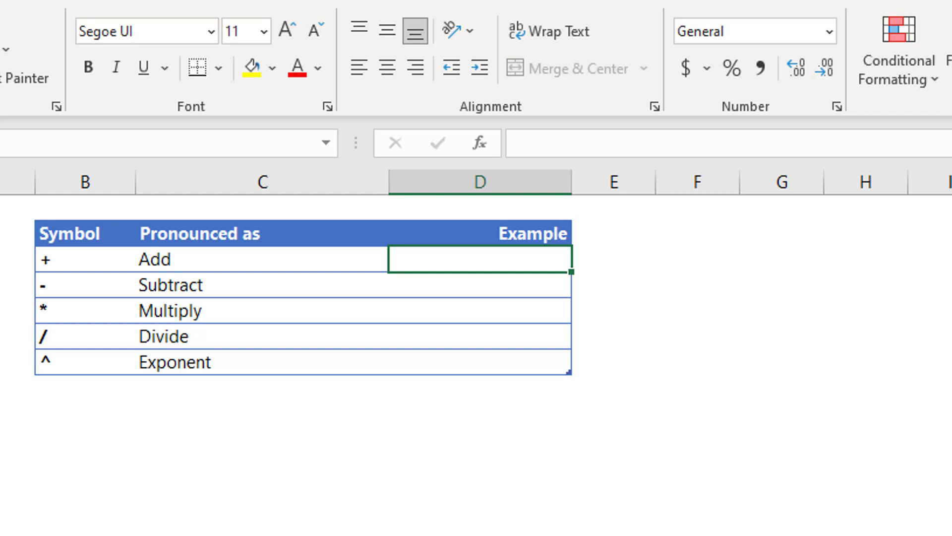
{"action": "type", "text": "="}
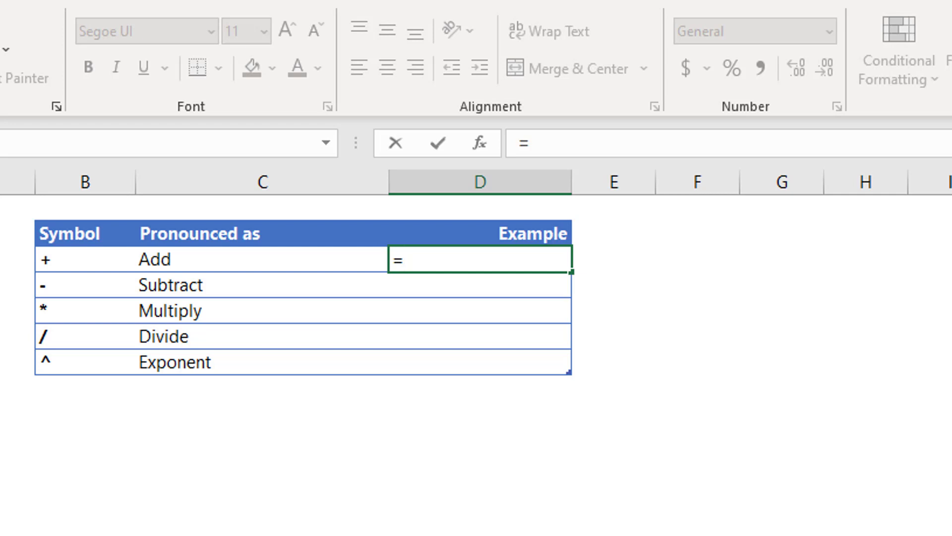
{"action": "type", "text": "3+2"}
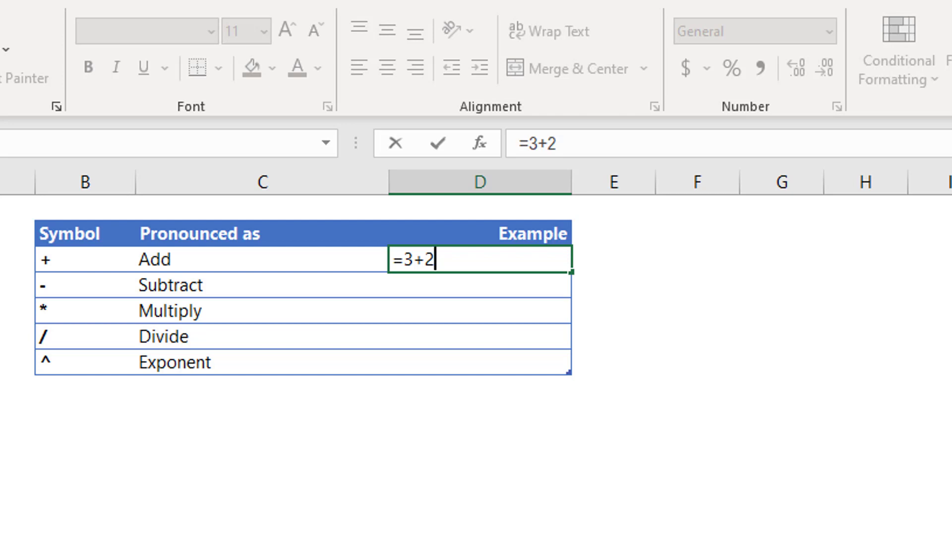
{"action": "key", "text": "Return"}
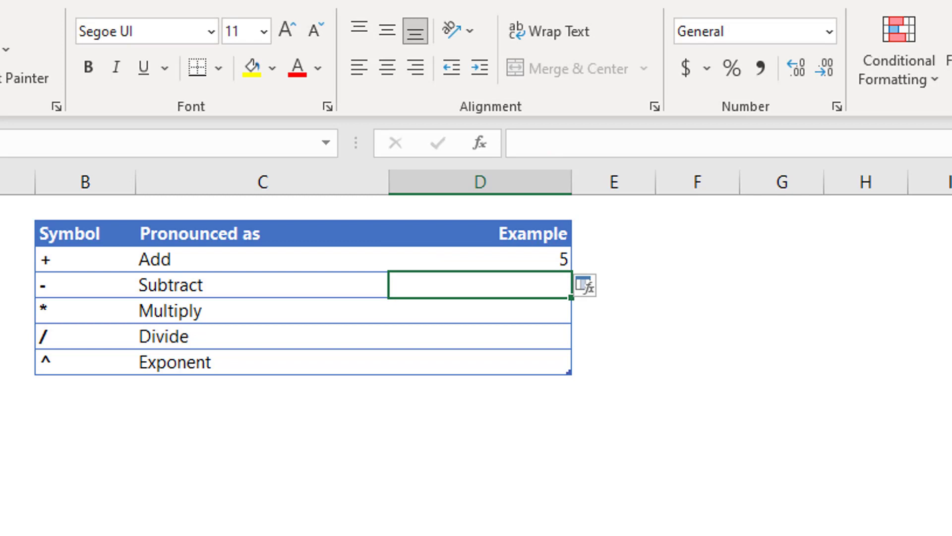
Enter =5-2 in the Subtract row's Example cell.
{"action": "left_click", "coordinate": [94, 292]}
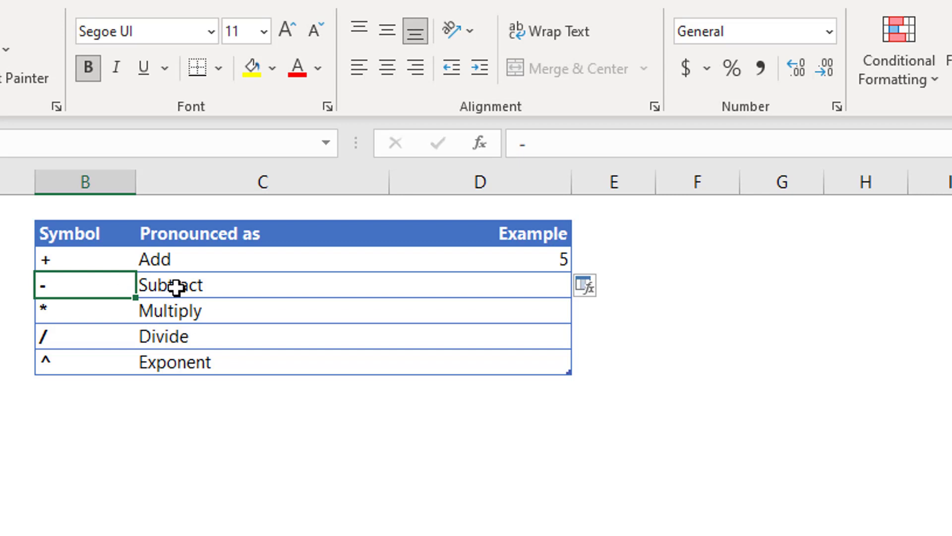
{"action": "left_click", "coordinate": [521, 286]}
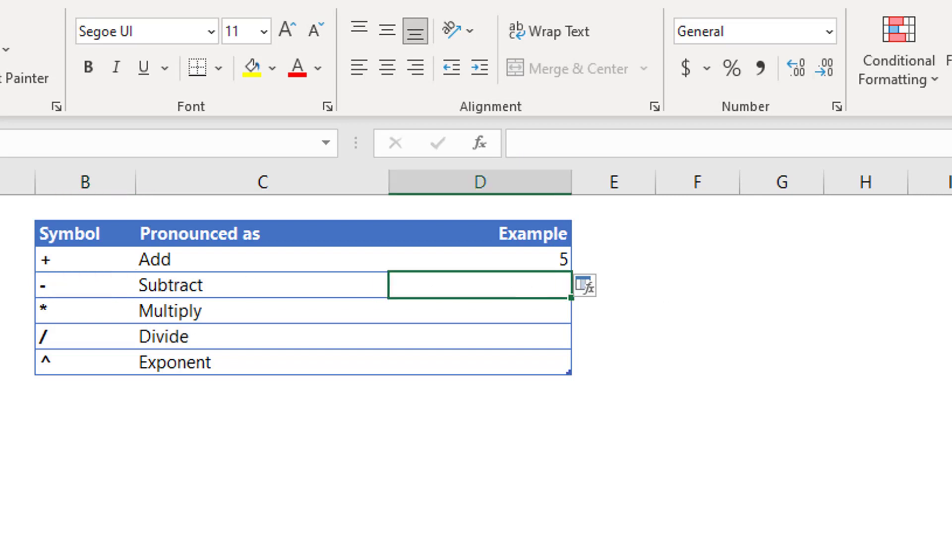
{"action": "type", "text": "=5"}
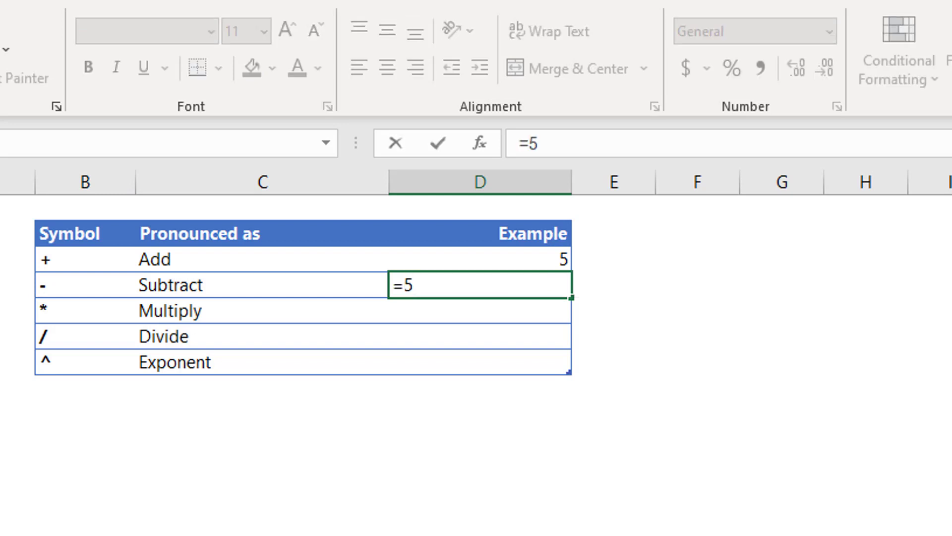
{"action": "type", "text": "-2"}
{"action": "key", "text": "Return"}
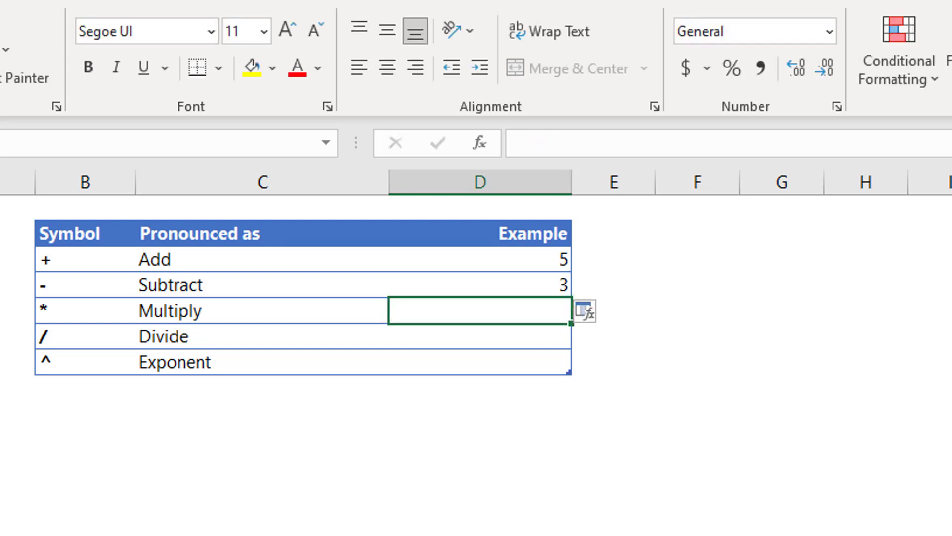
Replace the Subtract example with =5--2 so it displays 7.
{"action": "key", "text": "Up"}
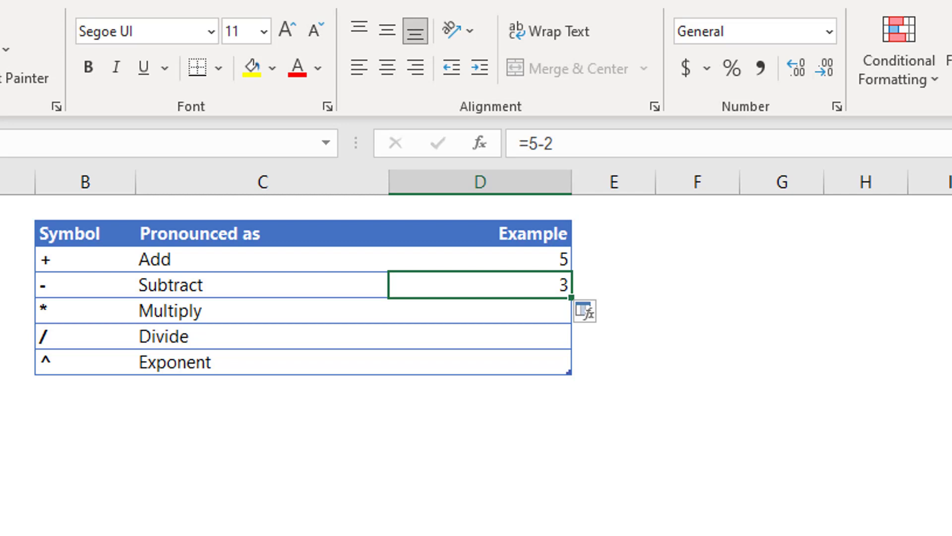
{"action": "type", "text": "=5"}
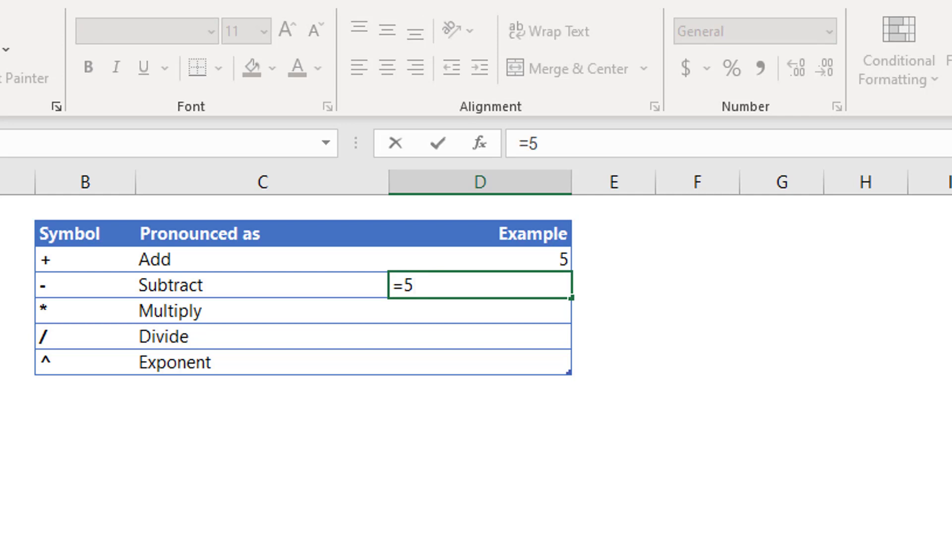
{"action": "type", "text": "--2"}
{"action": "key", "text": "Return"}
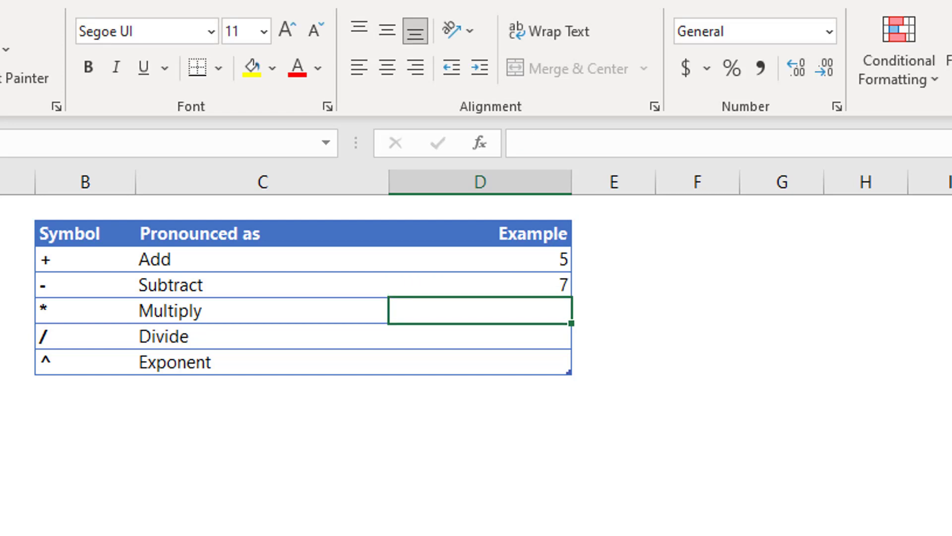
{"action": "key", "text": "Up"}
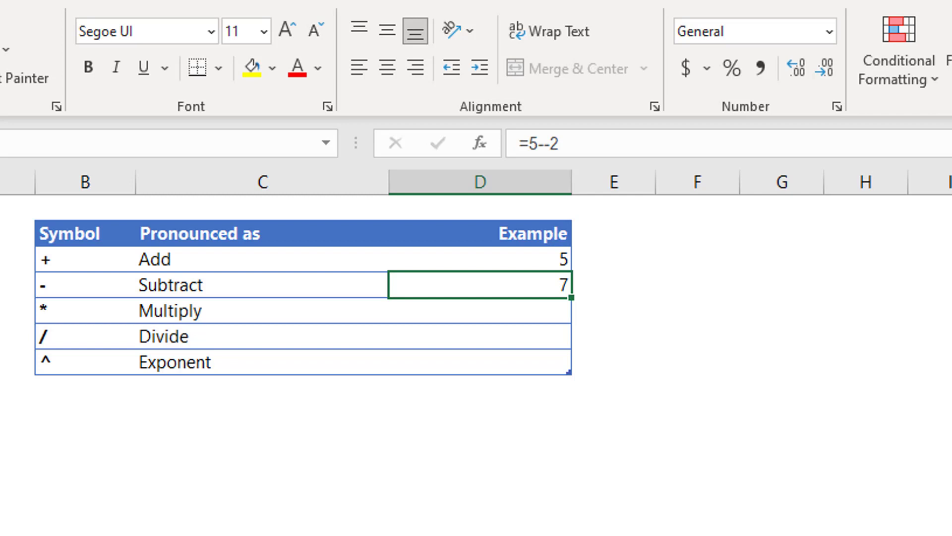
{"action": "left_click", "coordinate": [480, 310]}
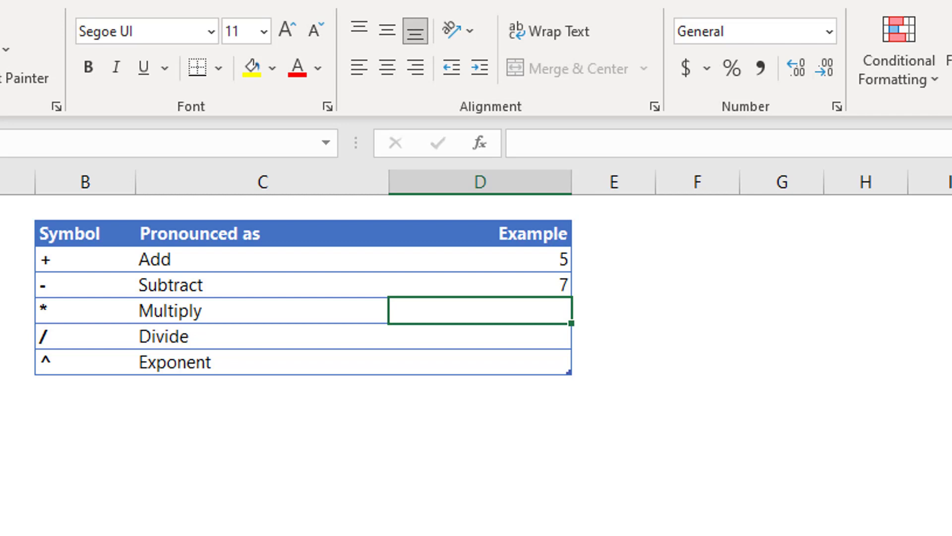
Enter =5*3 in the Multiply Example cell, change its number format, then retry as =5**3.
{"action": "type", "text": "=5"}
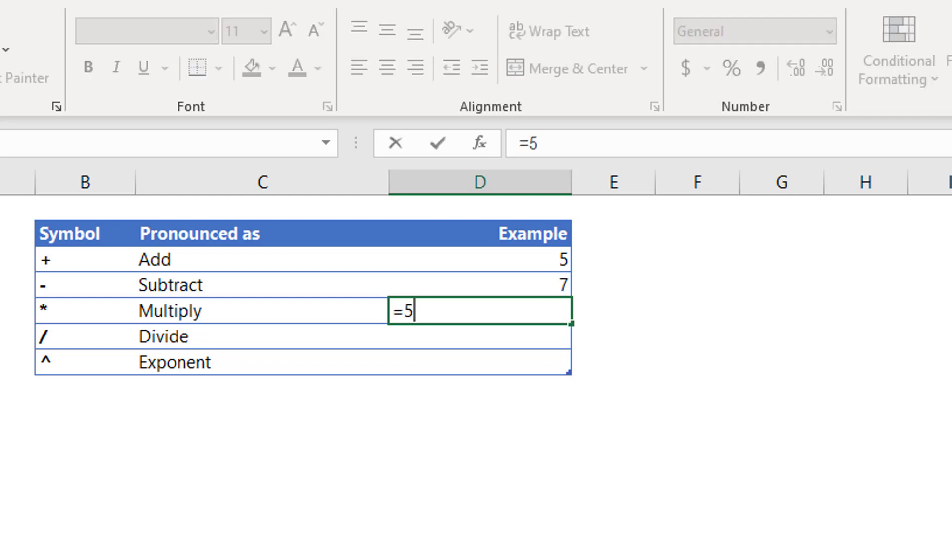
{"action": "type", "text": "*3"}
{"action": "key", "text": "Return"}
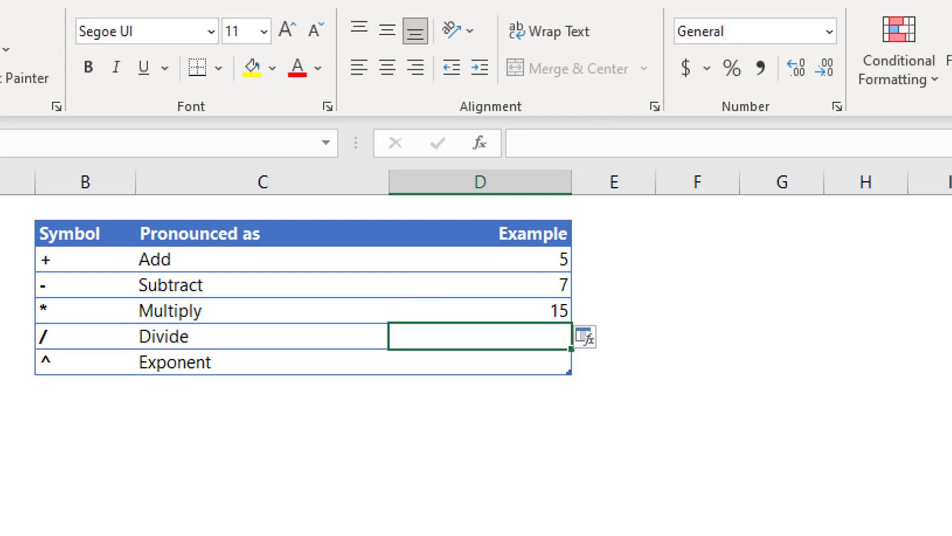
{"action": "key", "text": "Up"}
{"action": "key", "text": "ctrl+shift+1"}
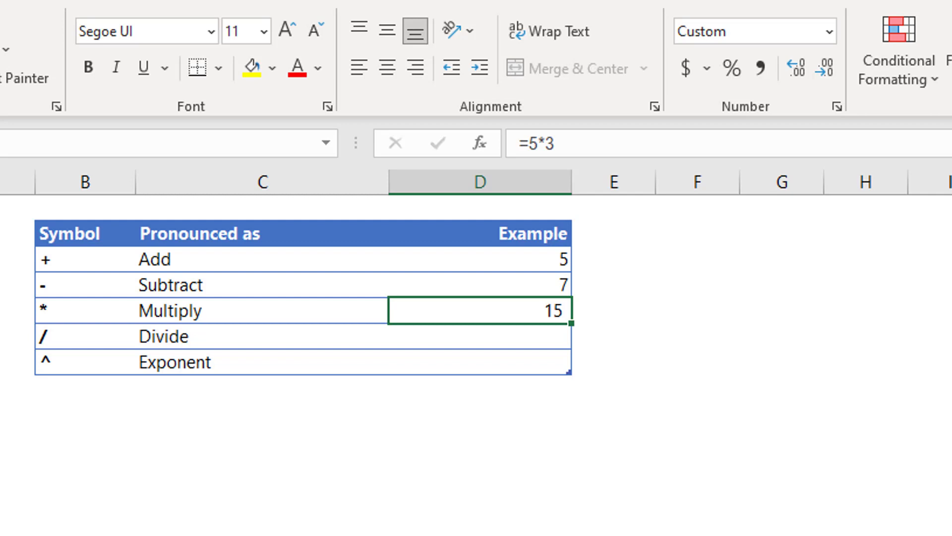
{"action": "type", "text": "=5"}
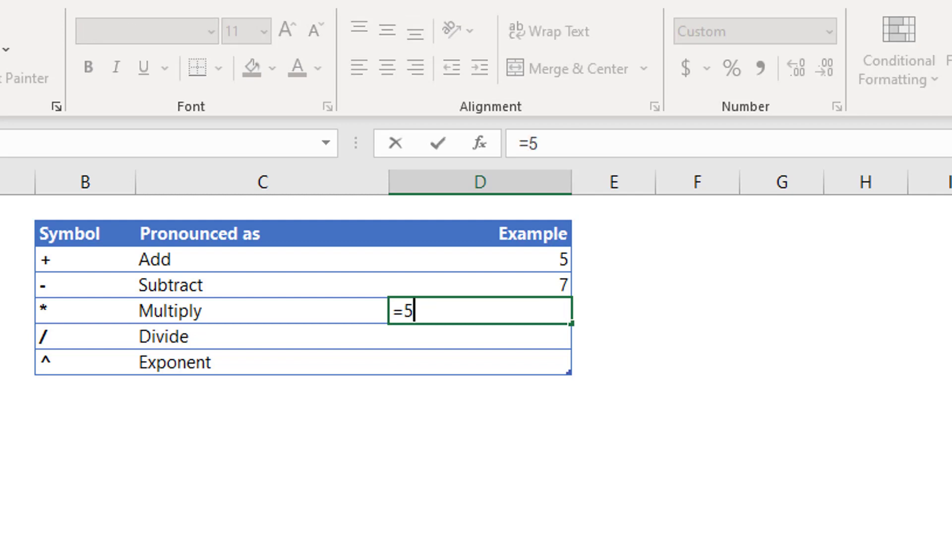
{"action": "type", "text": "**3"}
{"action": "key", "text": "Return"}
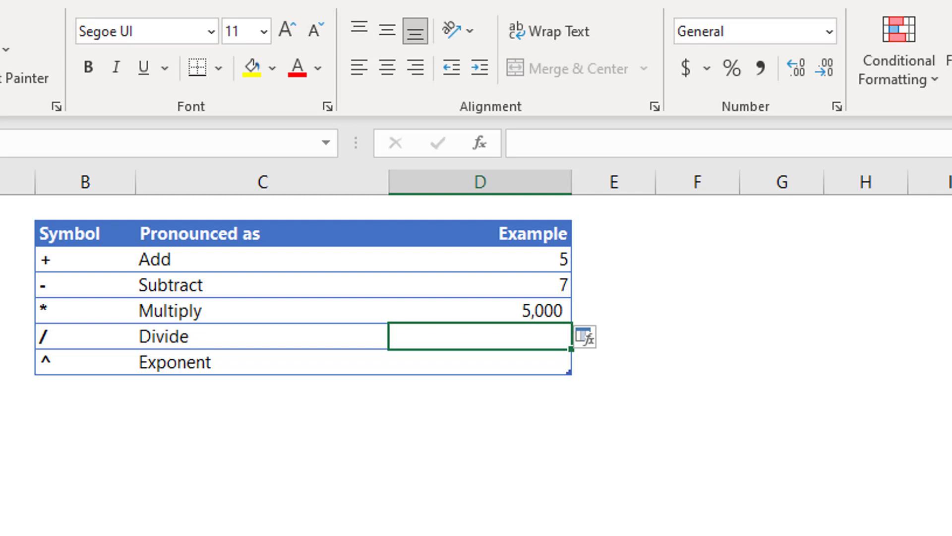
Apply Comma Style to the Multiply example and remove both decimals so 5000 shows as 5,000.
{"action": "left_click", "coordinate": [536, 311]}
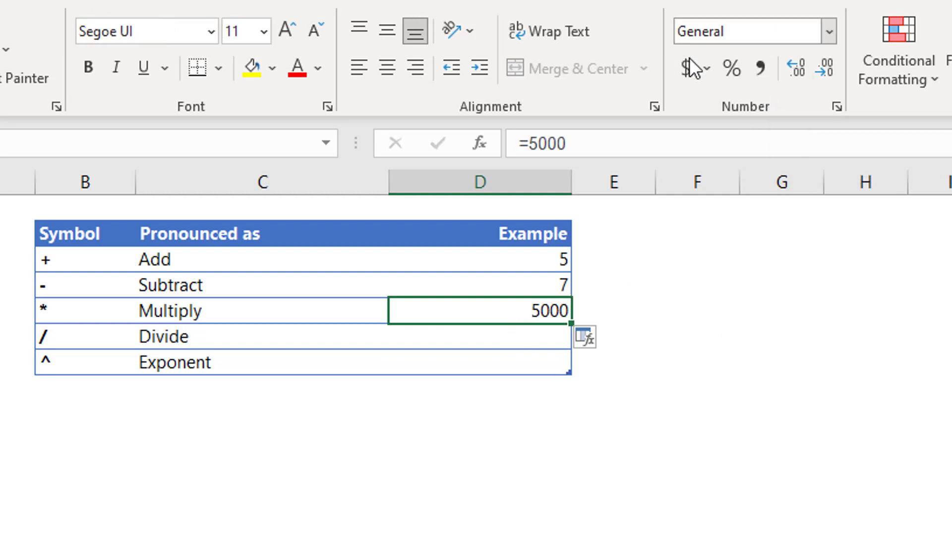
{"action": "left_click", "coordinate": [760, 69]}
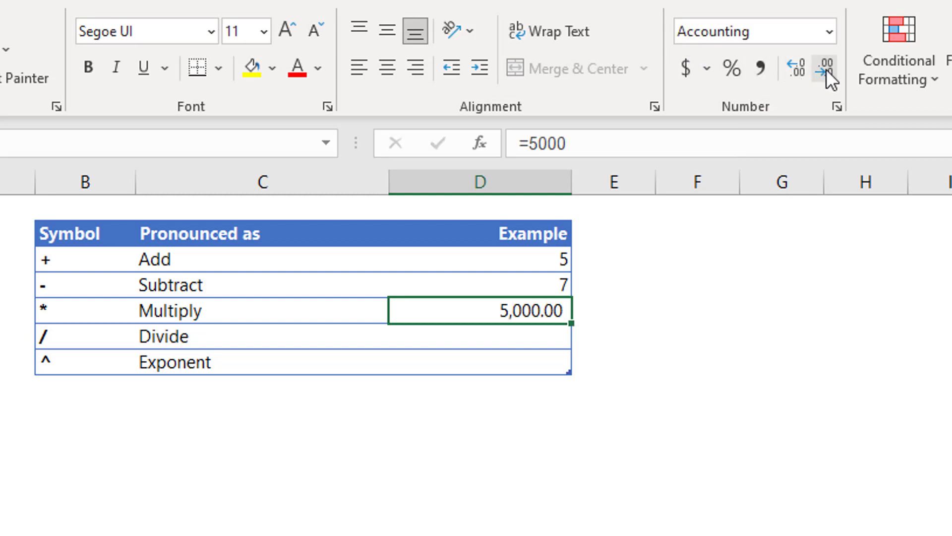
{"action": "left_click", "coordinate": [827, 69]}
{"action": "left_click", "coordinate": [826, 70]}
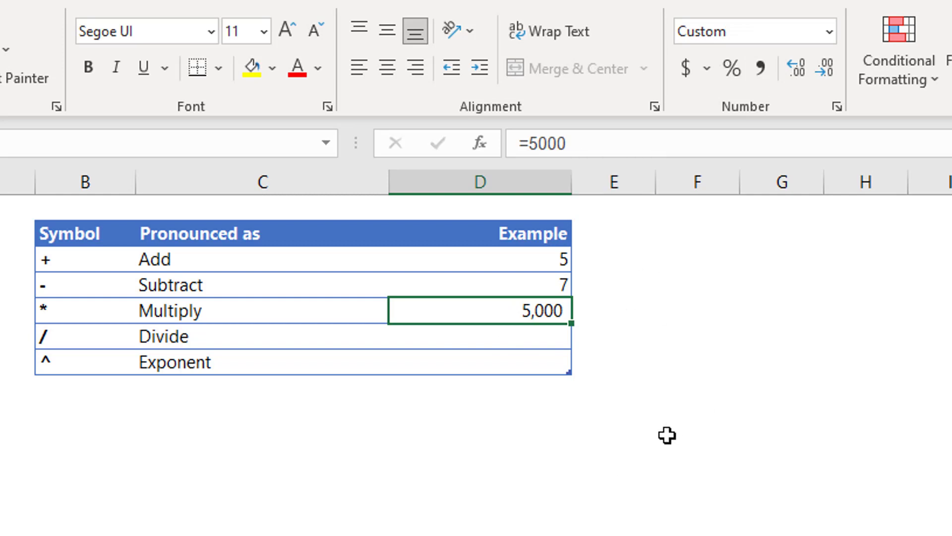
Keep the =5000 entry, then re-enter the Multiply example as =3**3, showing 3,000.
{"action": "left_click", "coordinate": [597, 146]}
{"action": "key", "text": "ctrl+Return"}
{"action": "type", "text": "="}
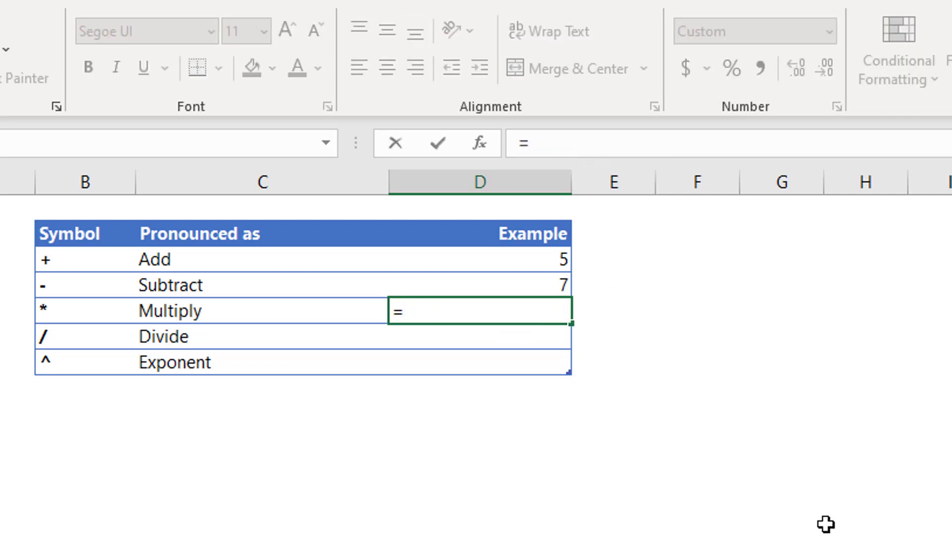
{"action": "type", "text": "3**"}
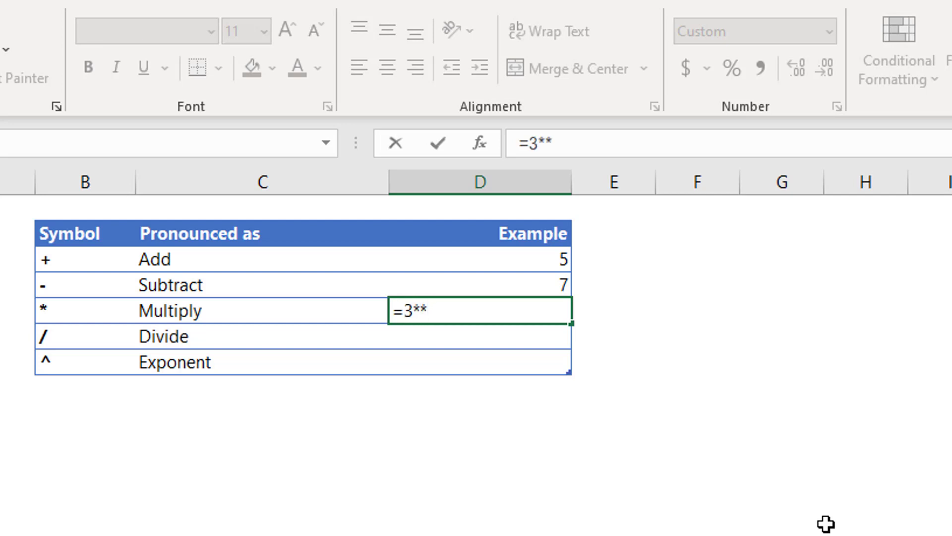
{"action": "type", "text": "3"}
{"action": "key", "text": "Return"}
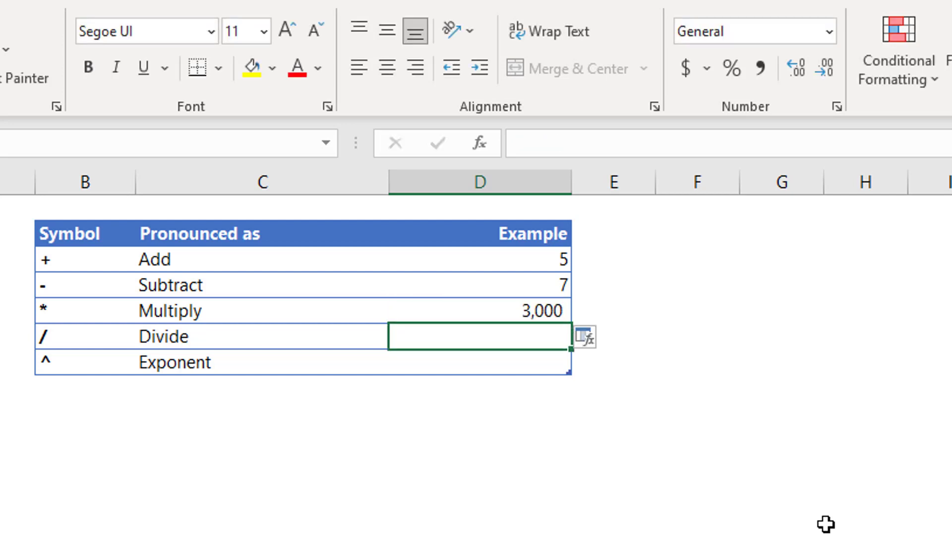
{"action": "key", "text": "Up"}
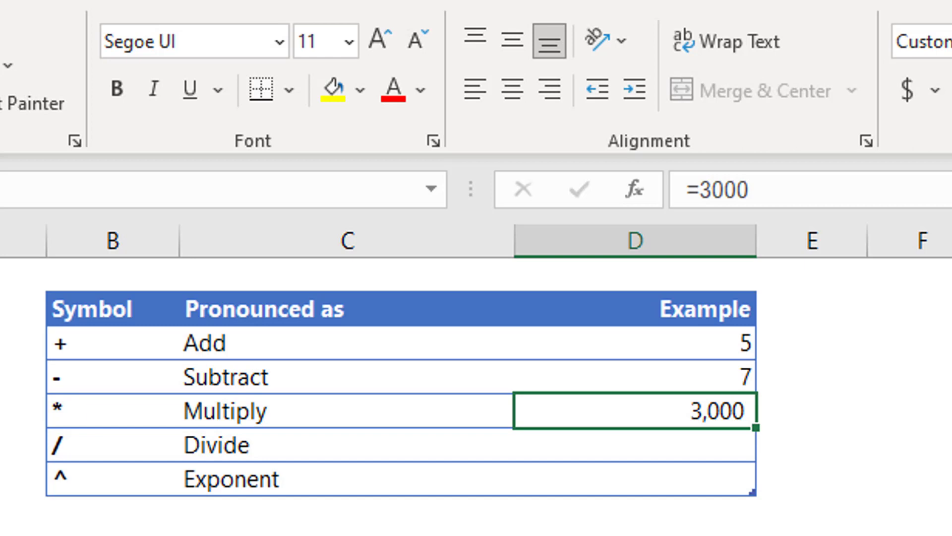
Edit the Multiply example to 3**3, then try =3**4.
{"action": "key", "text": "F2"}
{"action": "key", "text": "BackSpace"}
{"action": "key", "text": "BackSpace"}
{"action": "key", "text": "BackSpace"}
{"action": "key", "text": "BackSpace"}
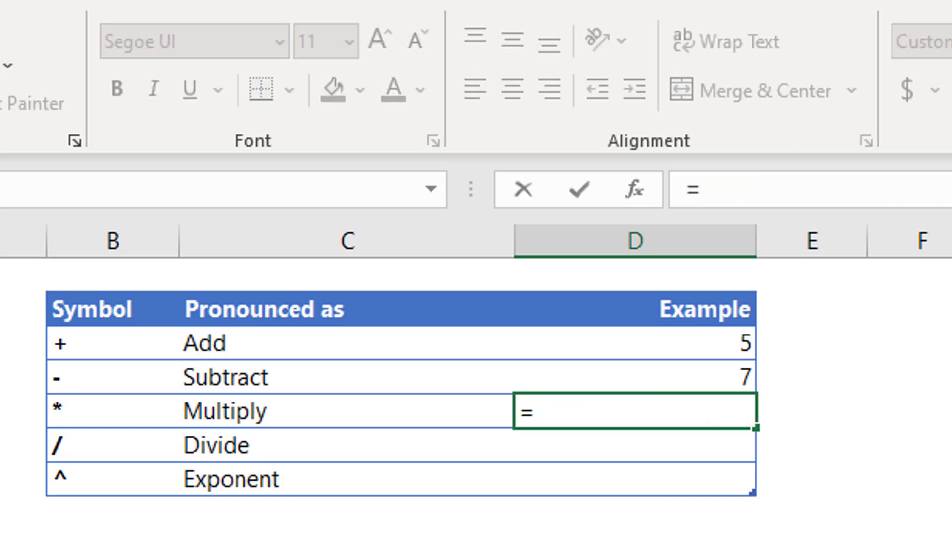
{"action": "type", "text": "3**"}
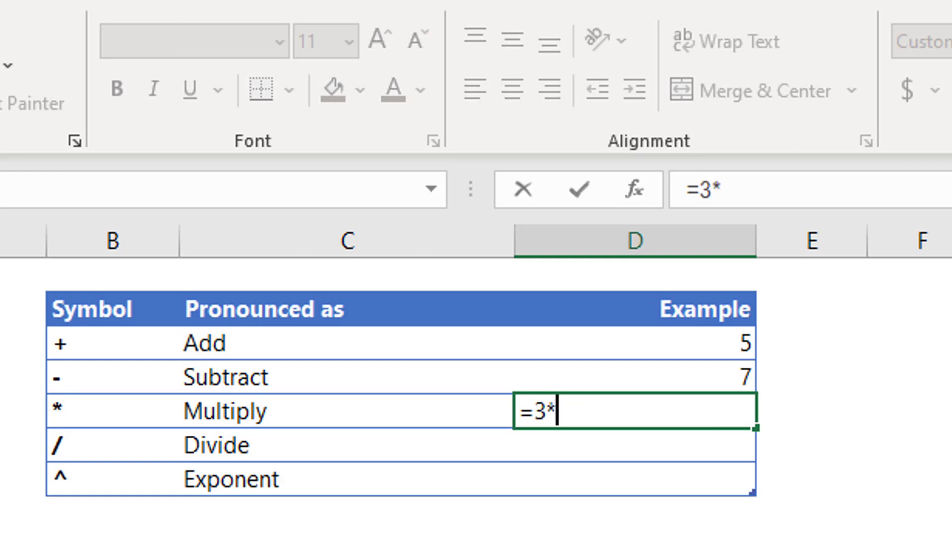
{"action": "type", "text": "3"}
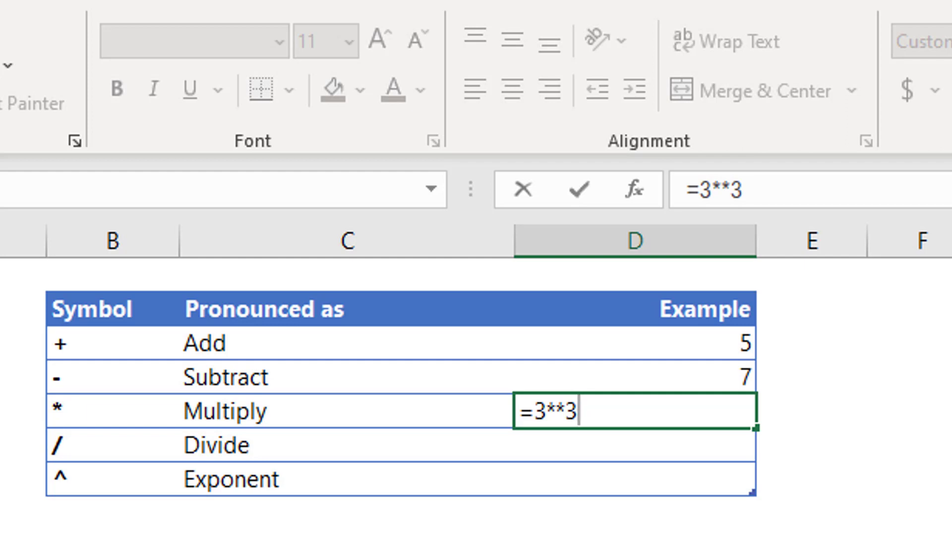
{"action": "key", "text": "Return"}
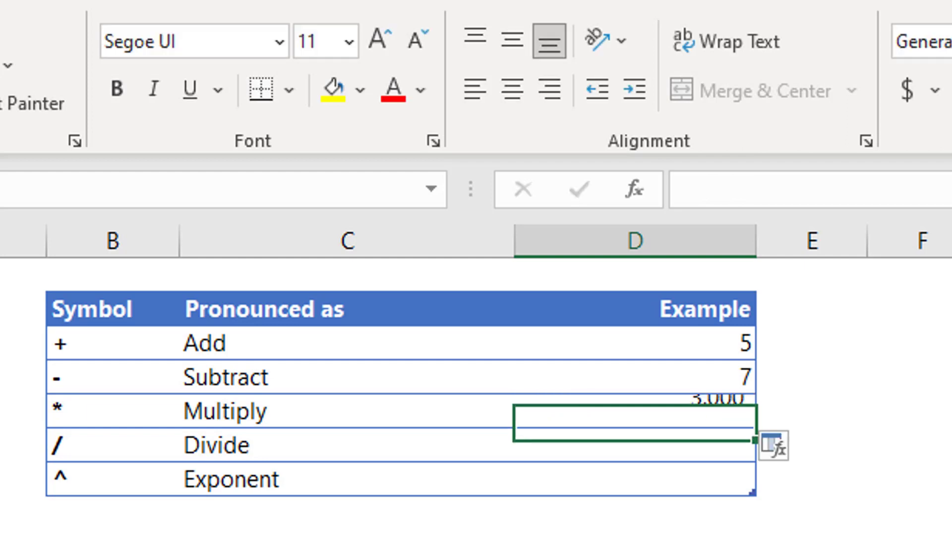
{"action": "key", "text": "Up"}
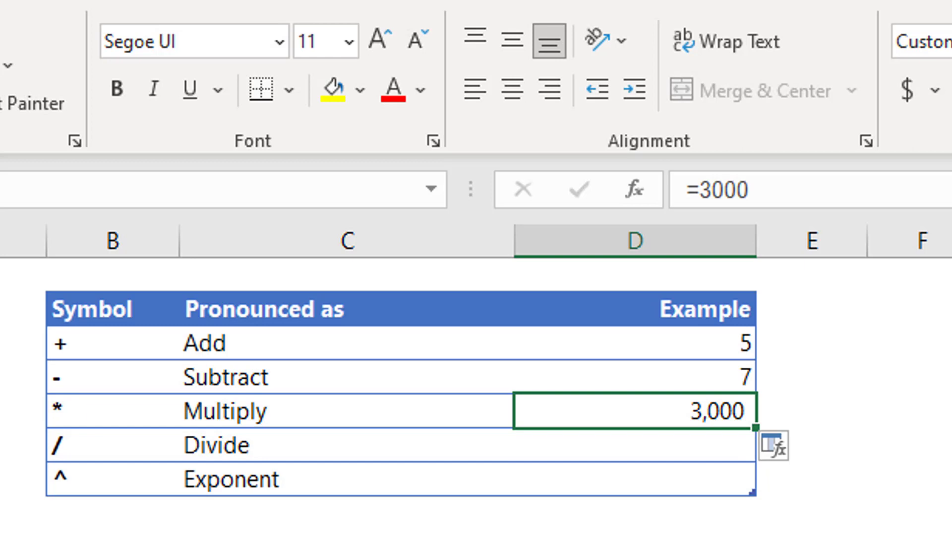
{"action": "type", "text": "=3"}
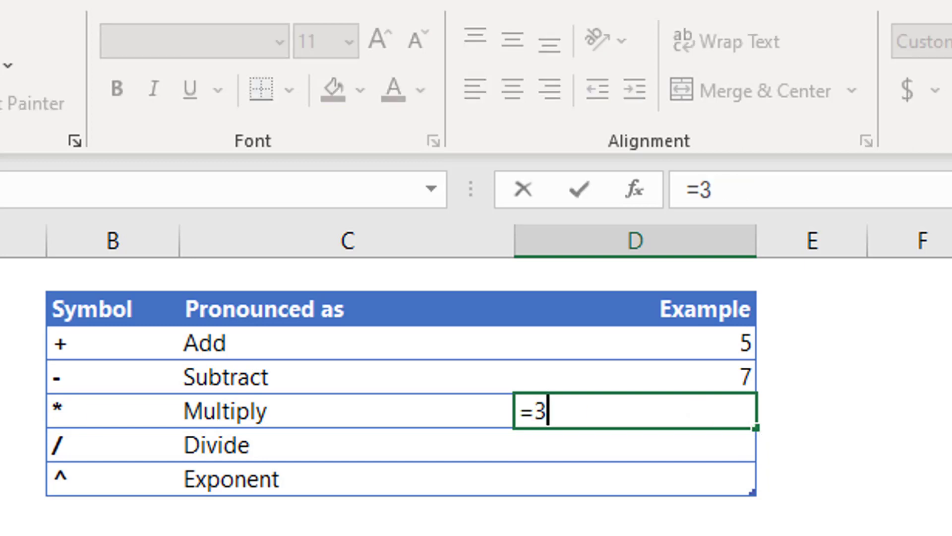
{"action": "type", "text": "**"}
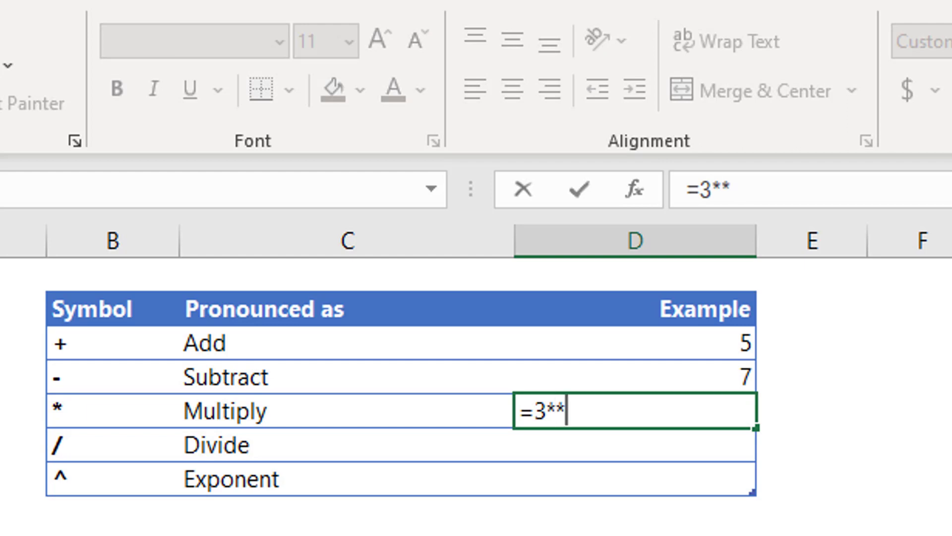
{"action": "type", "text": "4"}
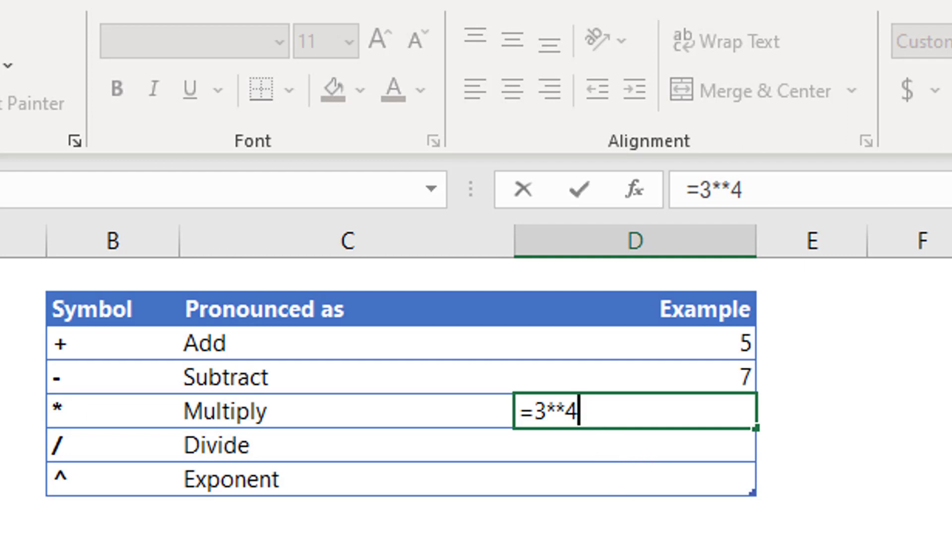
{"action": "key", "text": "Return"}
Re-edit the Multiply example with 5**2 so the cell shows 500.
{"action": "left_click", "coordinate": [635, 410]}
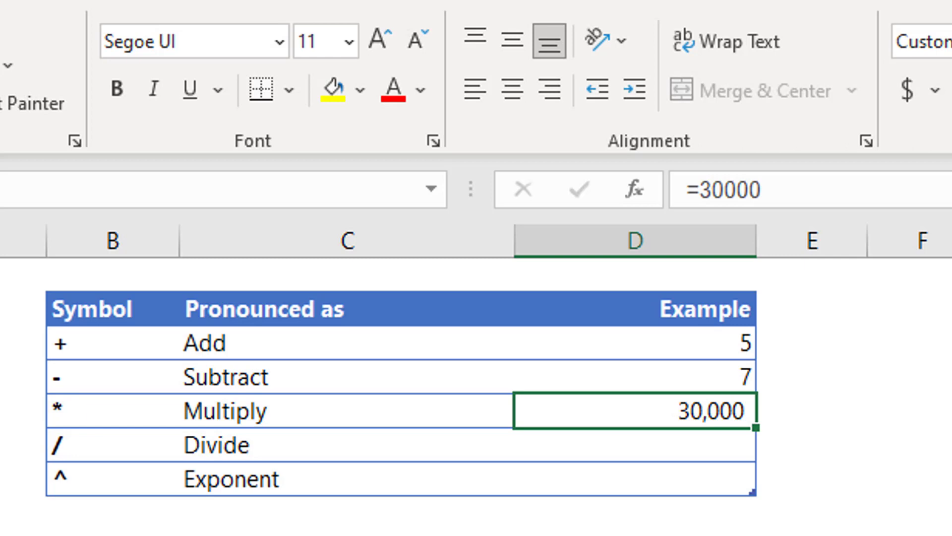
{"action": "key", "text": "F2"}
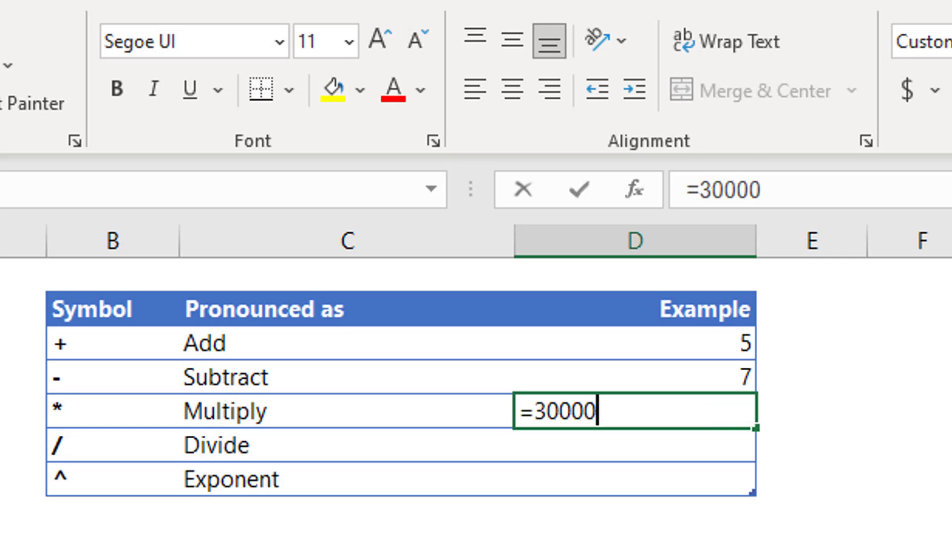
{"action": "key", "text": "BackSpace"}
{"action": "key", "text": "BackSpace"}
{"action": "key", "text": "BackSpace"}
{"action": "key", "text": "BackSpace"}
{"action": "key", "text": "BackSpace"}
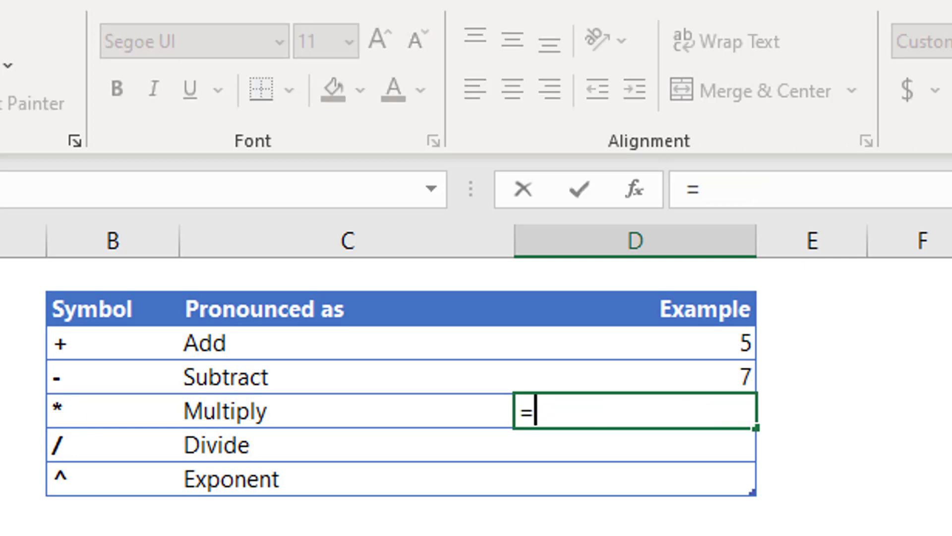
{"action": "type", "text": "5**"}
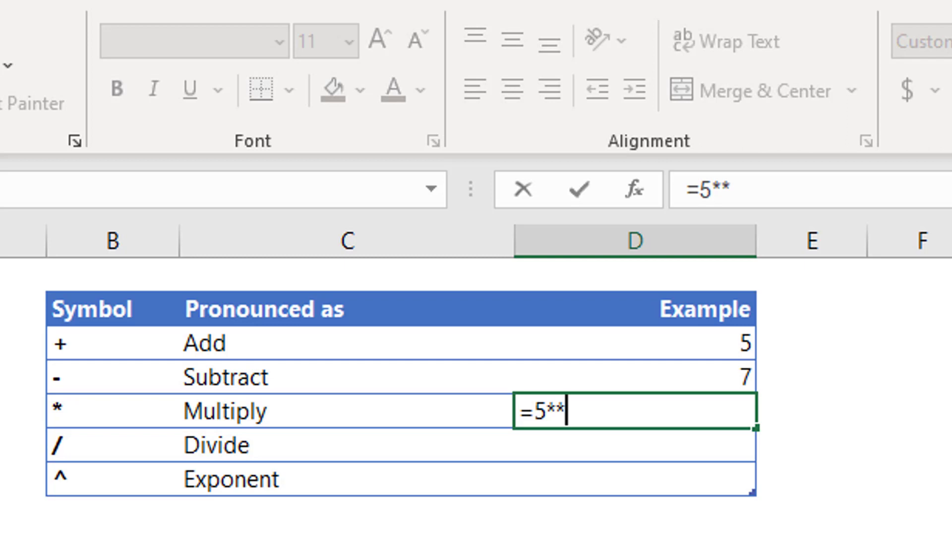
{"action": "type", "text": "2"}
{"action": "key", "text": "Return"}
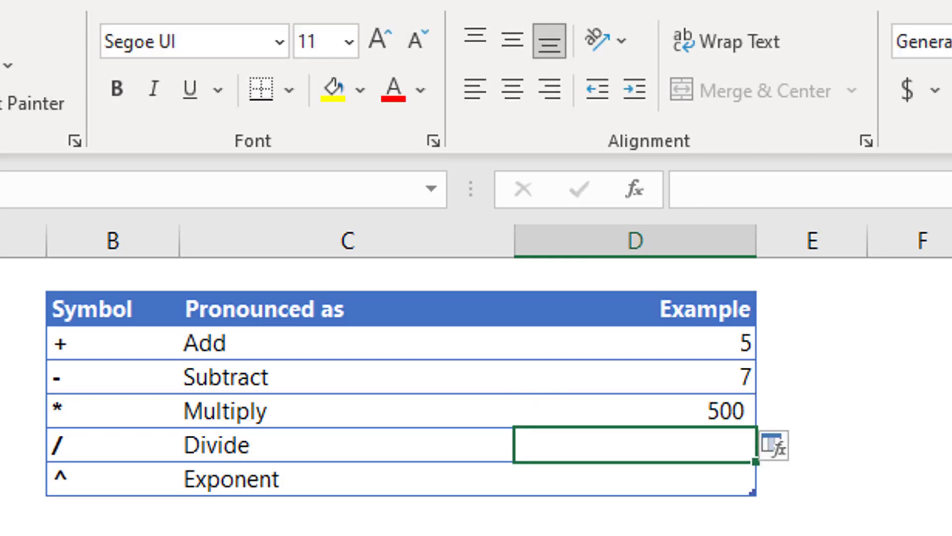
{"action": "left_click", "coordinate": [635, 411]}
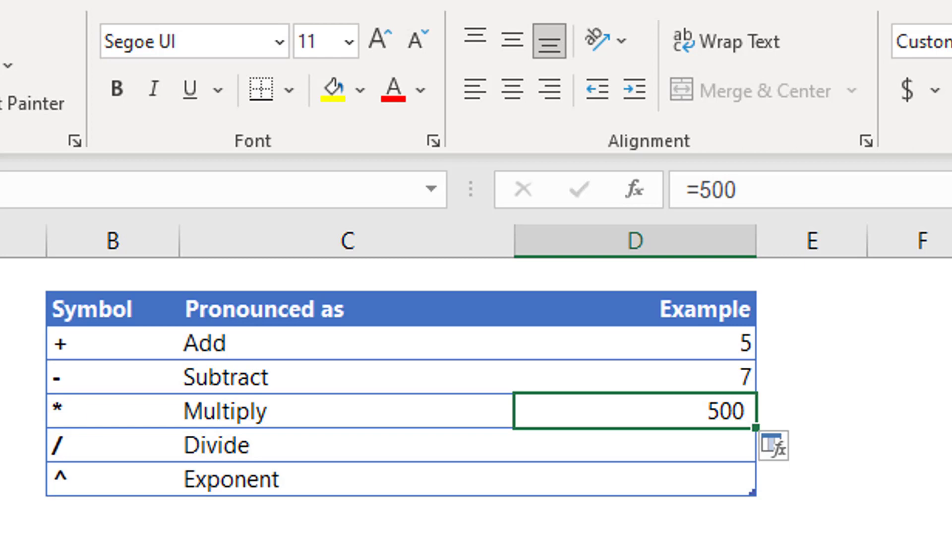
{"action": "left_click", "coordinate": [635, 445]}
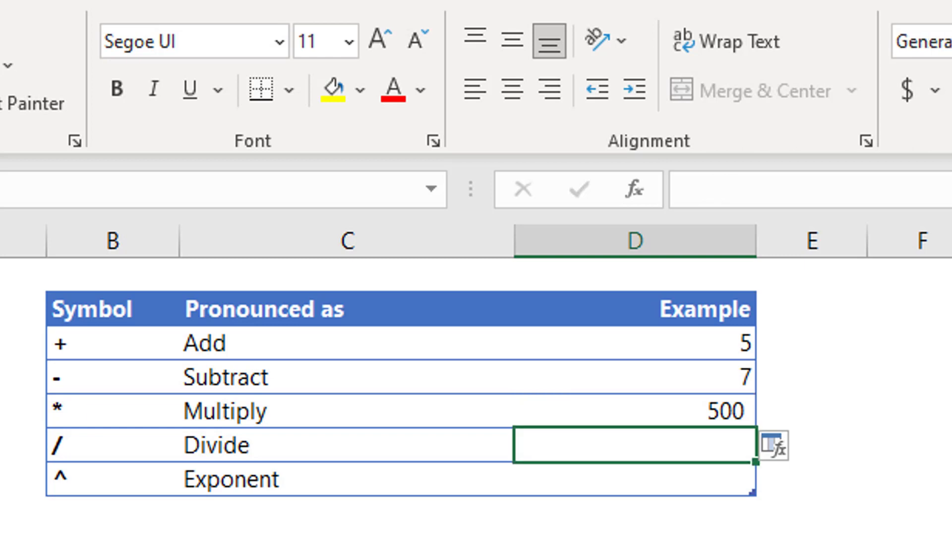
Enter =10/2 in the Divide Example cell, then overwrite it with =3/2 to show 1.50.
{"action": "type", "text": "10"}
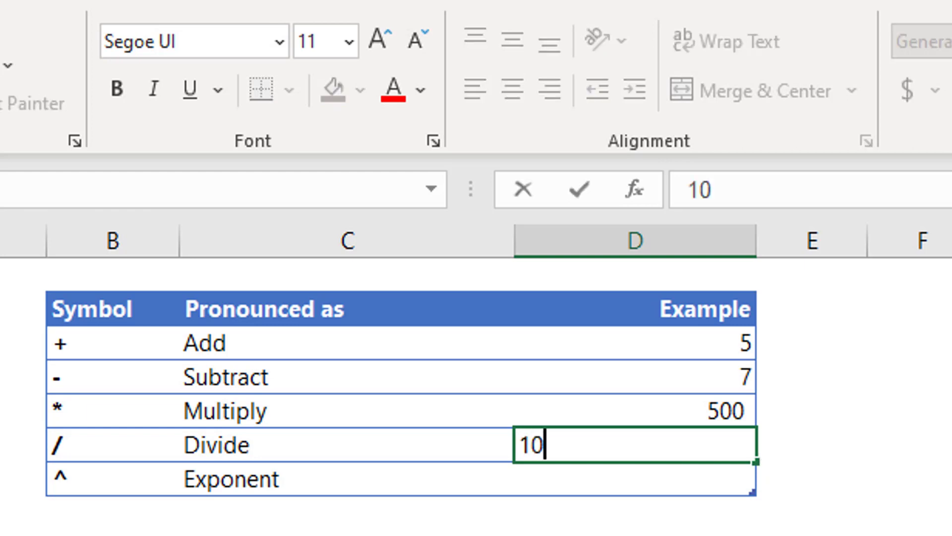
{"action": "key", "text": "Escape"}
{"action": "type", "text": "="}
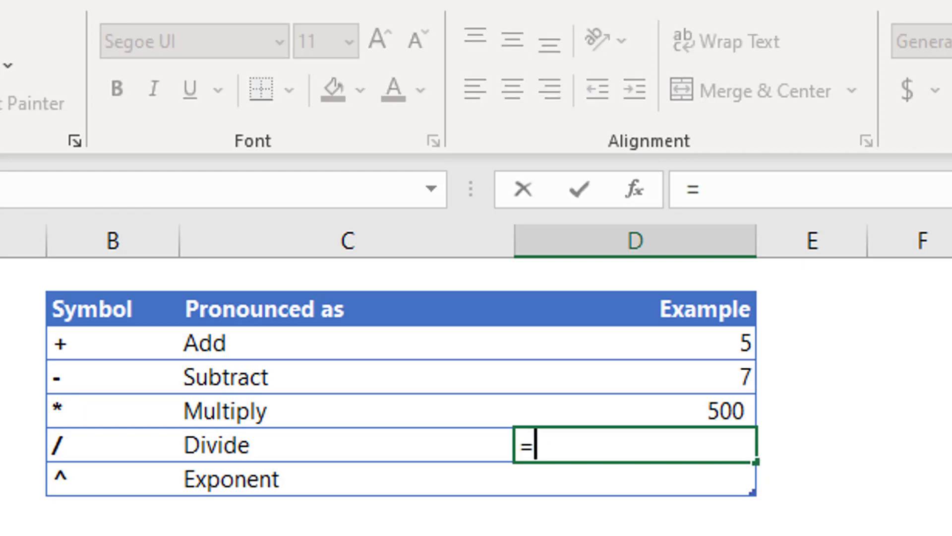
{"action": "type", "text": "10/2"}
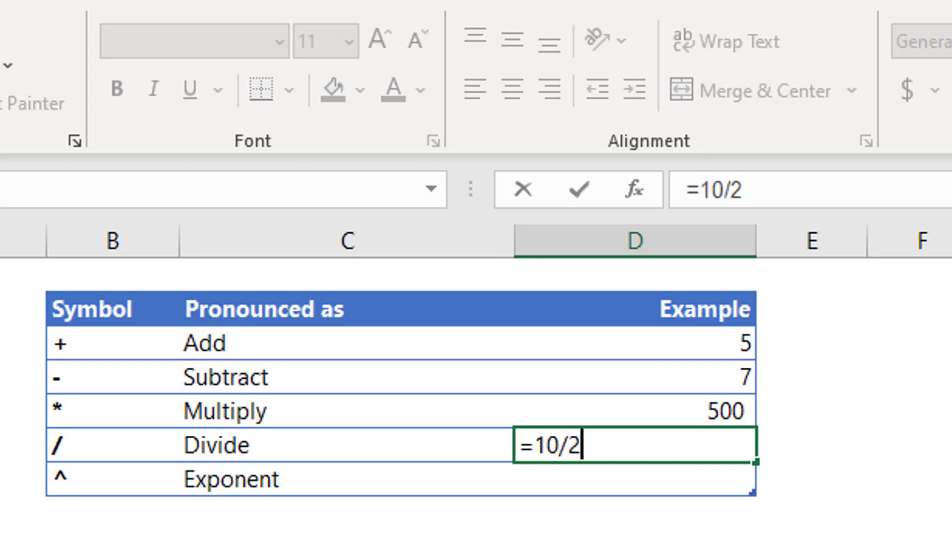
{"action": "key", "text": "Return"}
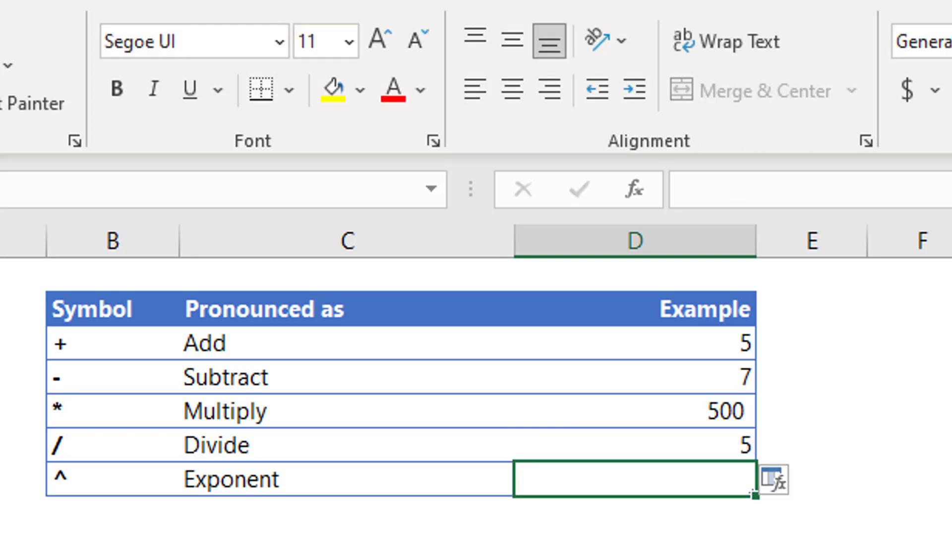
{"action": "key", "text": "Up"}
{"action": "type", "text": "="}
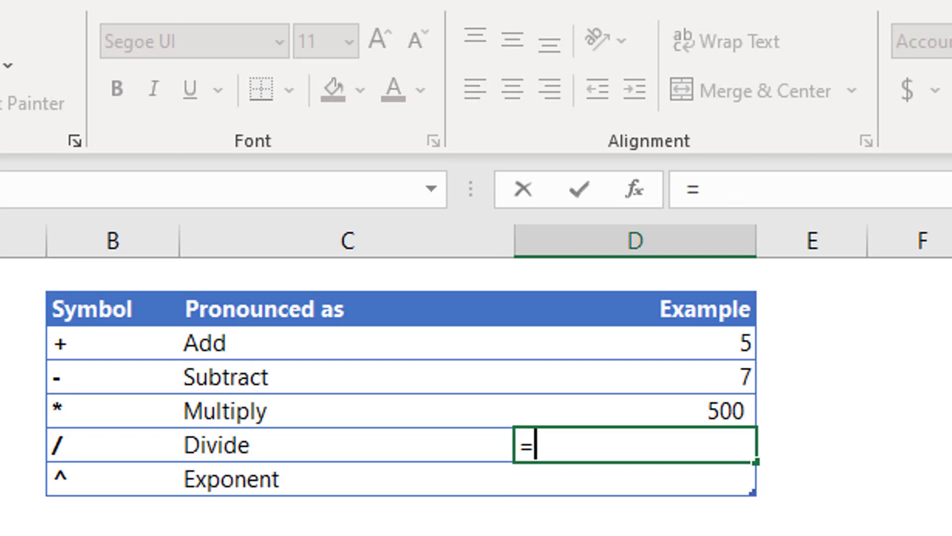
{"action": "type", "text": "3/2"}
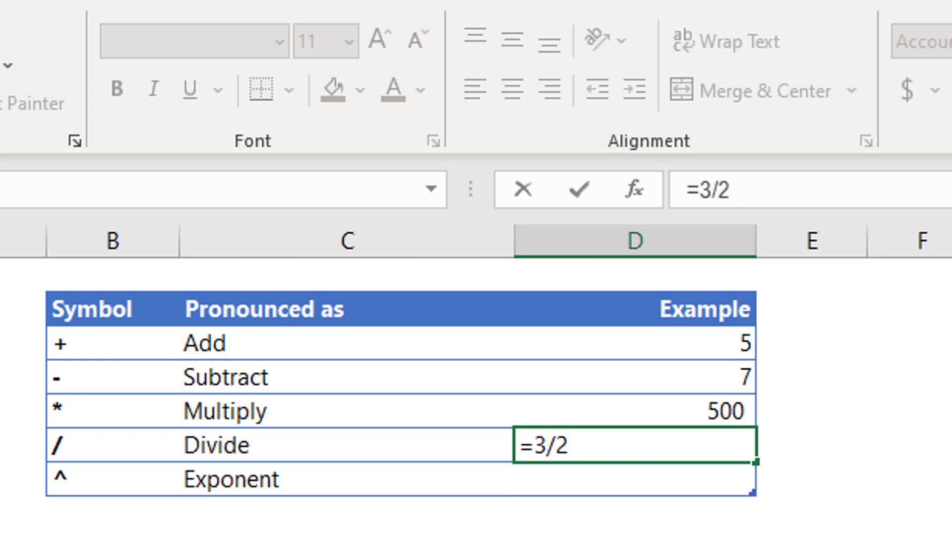
{"action": "key", "text": "Return"}
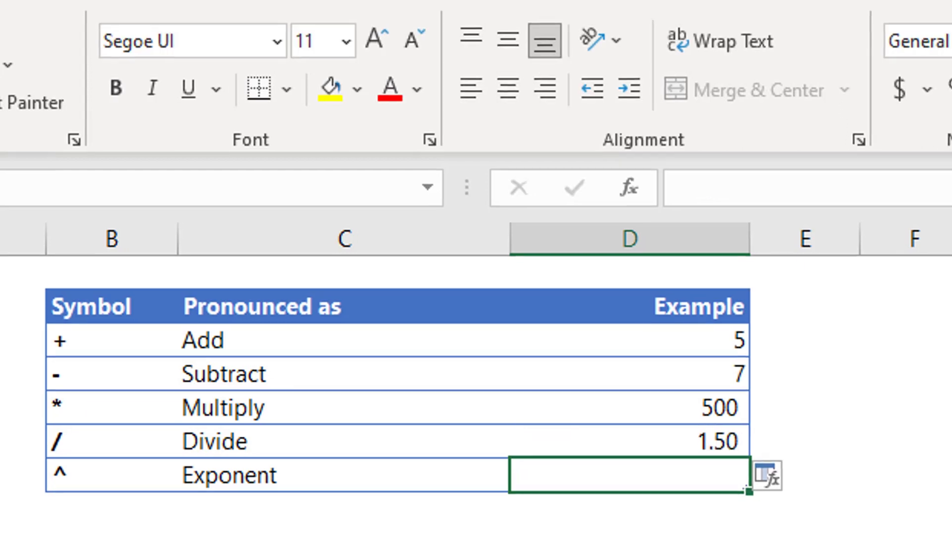
{"action": "left_click", "coordinate": [658, 407]}
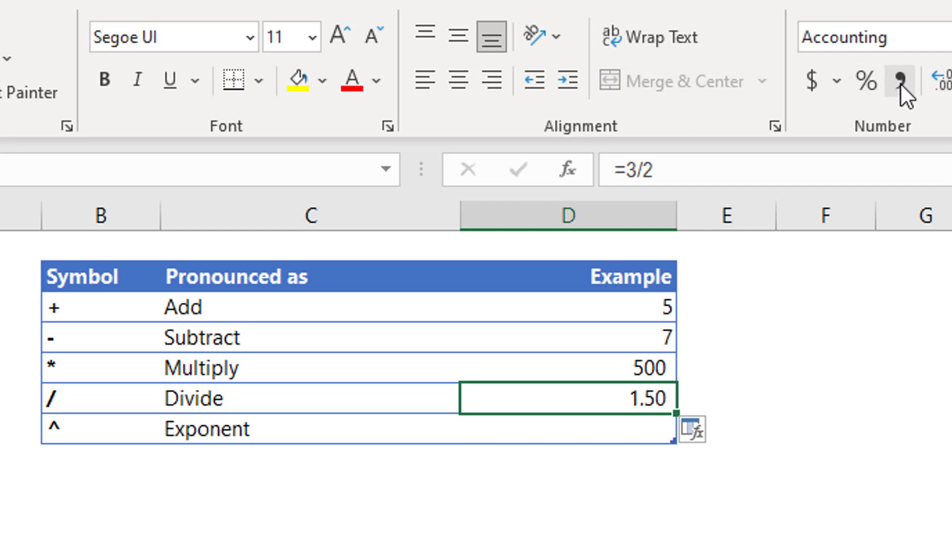
{"action": "left_click", "coordinate": [951, 84]}
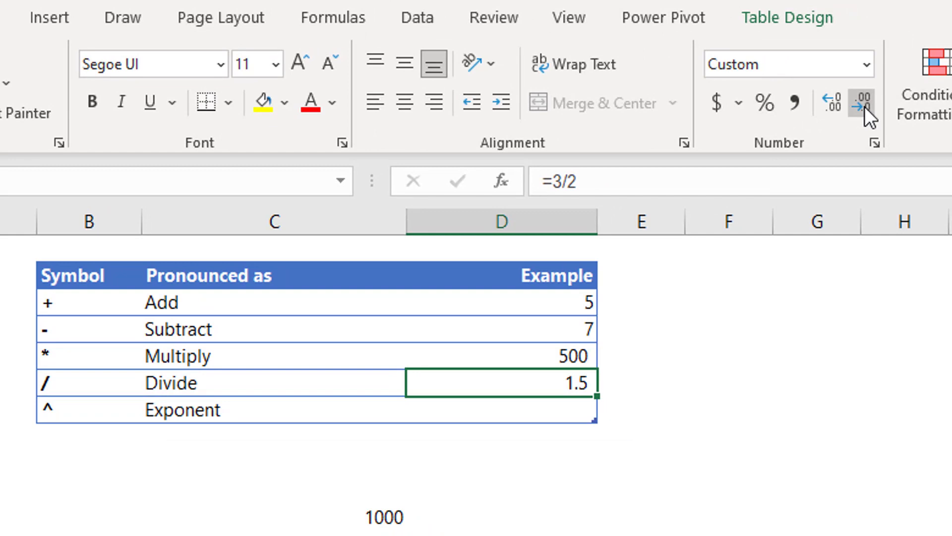
{"action": "left_click", "coordinate": [865, 106]}
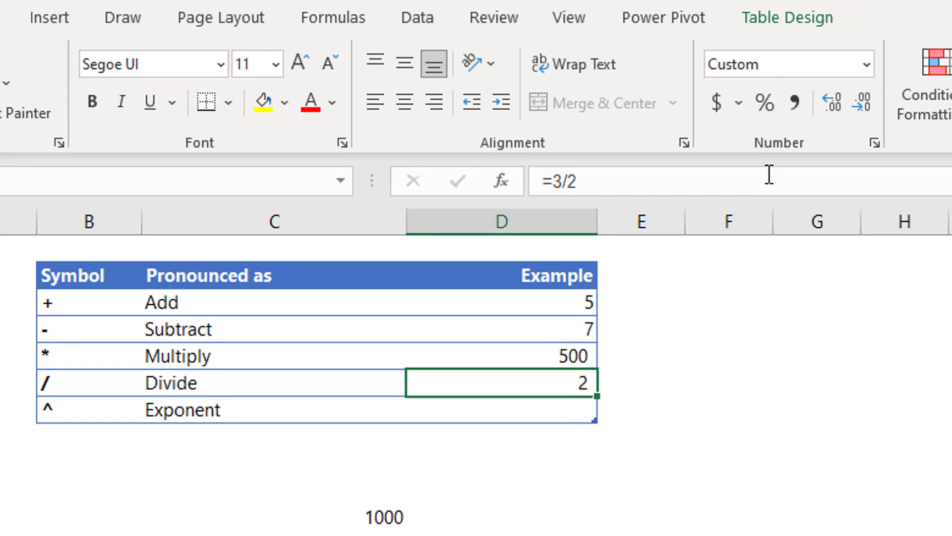
{"action": "left_click", "coordinate": [766, 107]}
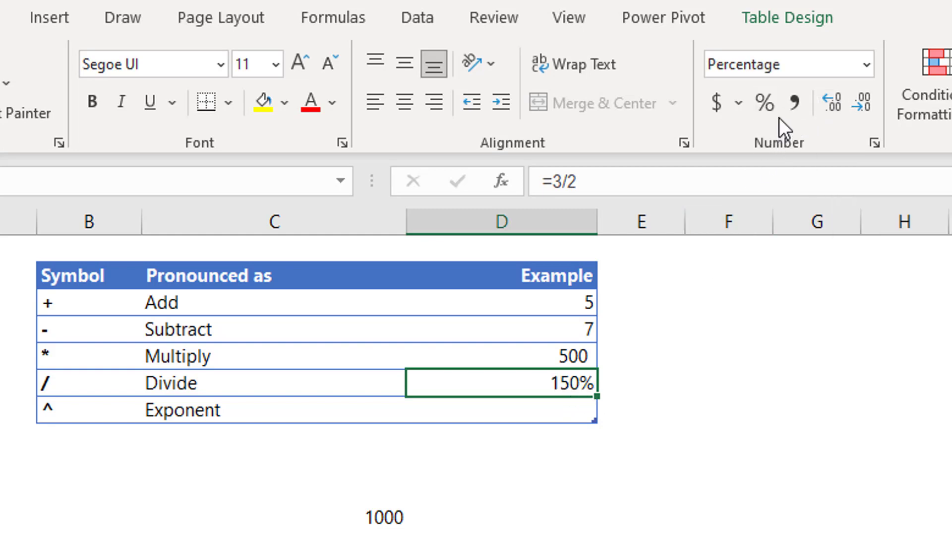
{"action": "left_click", "coordinate": [794, 103]}
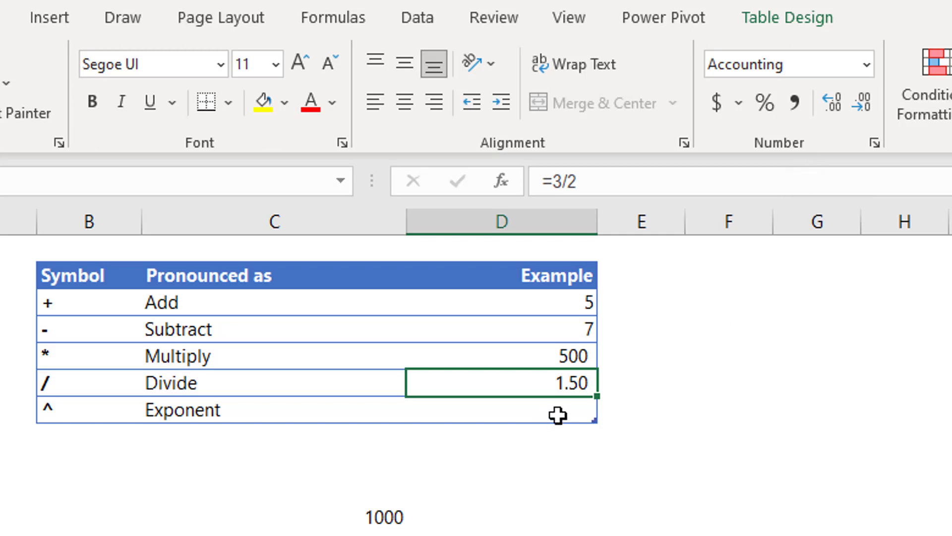
Enter =10//2 in the Divide example and accept Excel's correction to =10/2, showing 5.00.
{"action": "type", "text": "="}
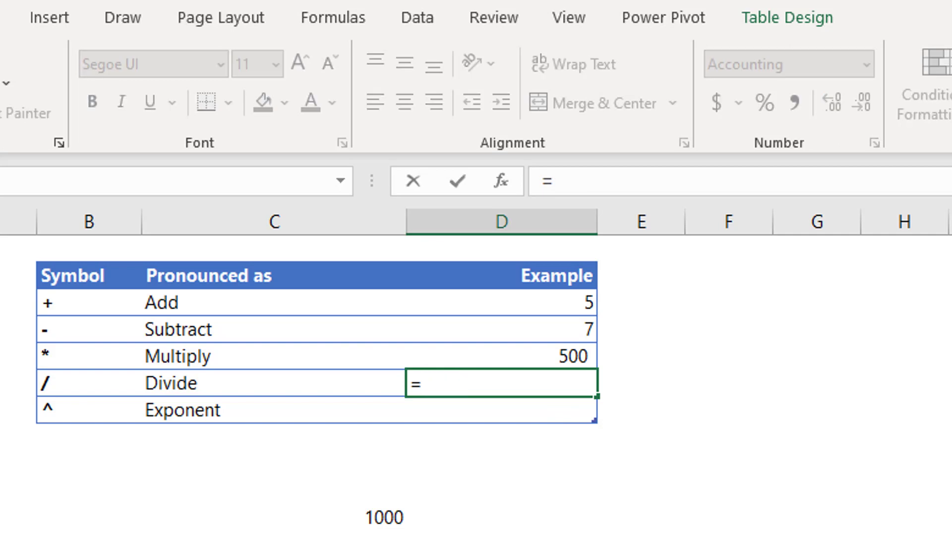
{"action": "type", "text": "10/"}
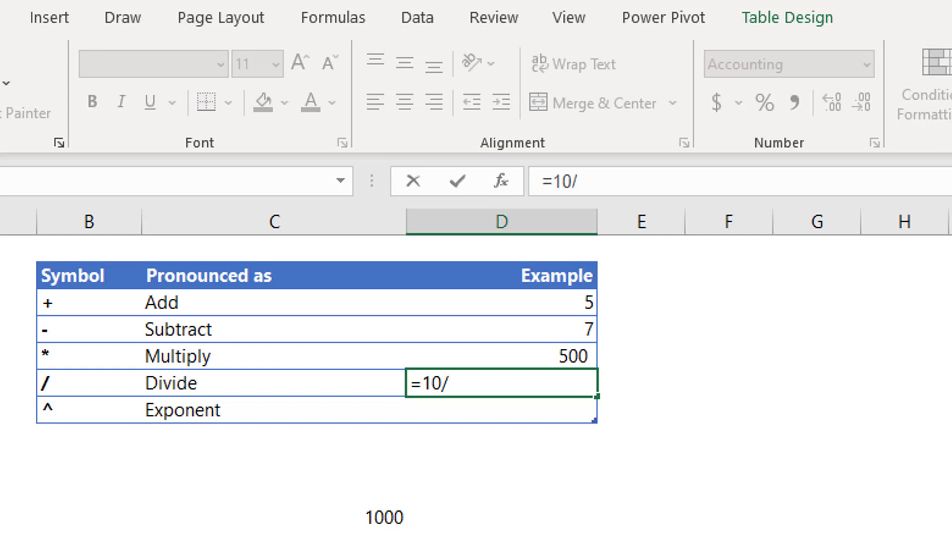
{"action": "type", "text": "/2"}
{"action": "key", "text": "Return"}
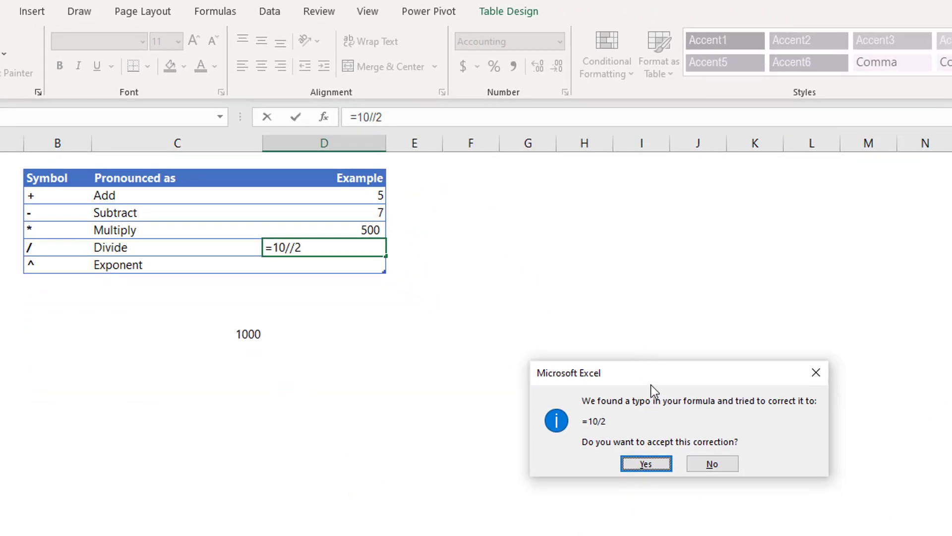
{"action": "left_click_drag", "start_coordinate": [562, 275], "coordinate": [551, 248]}
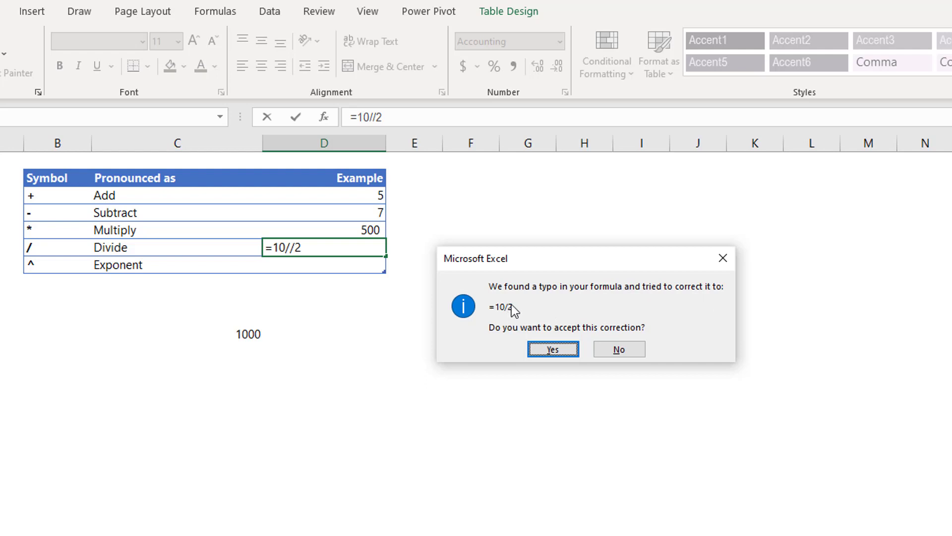
{"action": "left_click", "coordinate": [548, 350]}
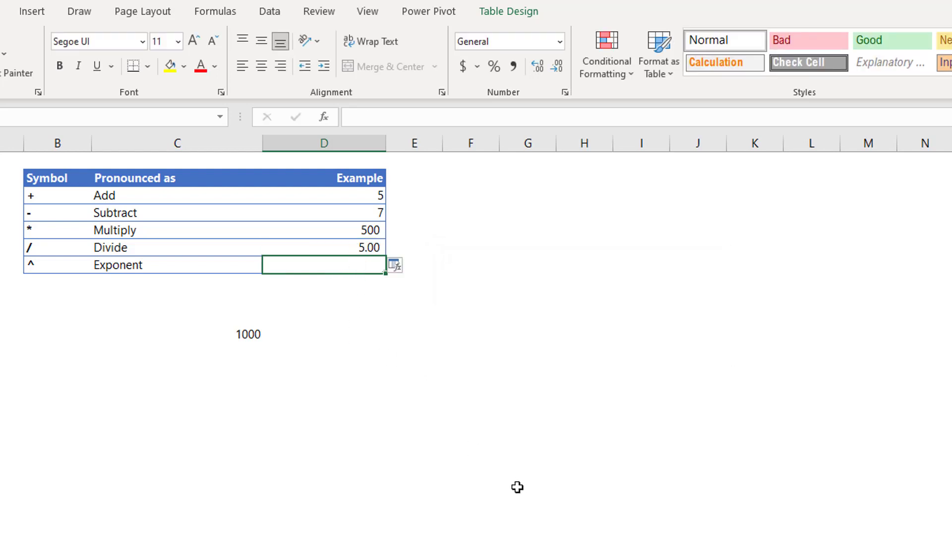
Delete the stray 1000 value sitting below the table.
{"action": "left_click", "coordinate": [251, 334]}
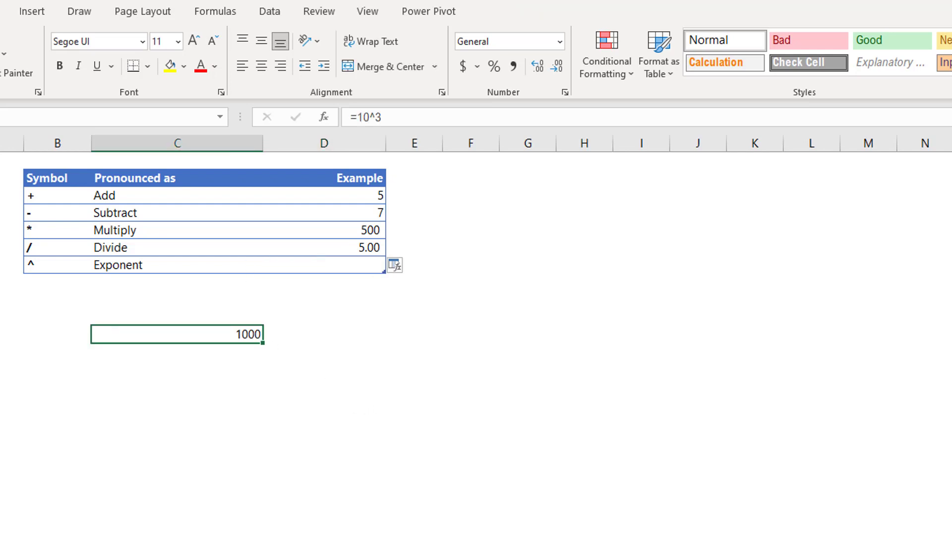
{"action": "key", "text": "Delete"}
{"action": "left_click", "coordinate": [41, 267]}
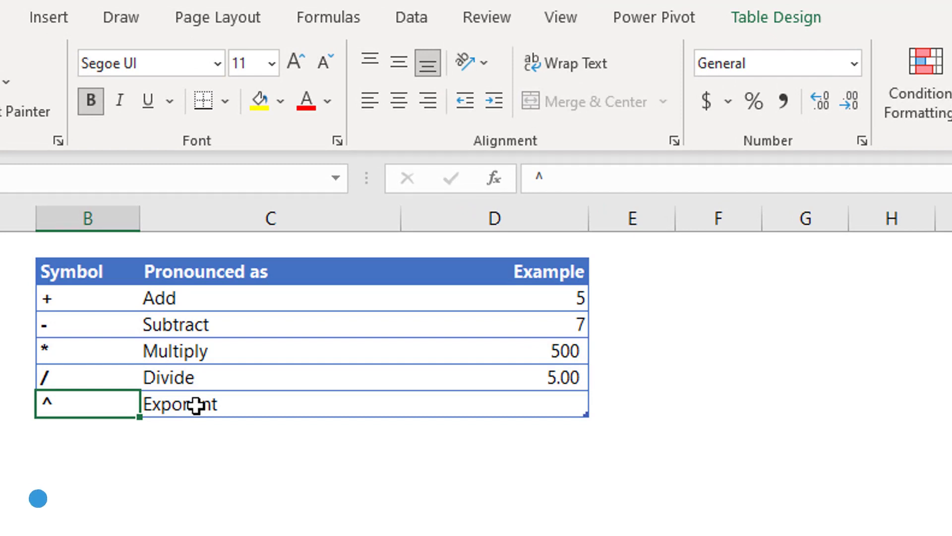
Enter =2^3 in the Exponent Example cell, then replace it with =5^2, showing 25.
{"action": "left_click", "coordinate": [561, 404]}
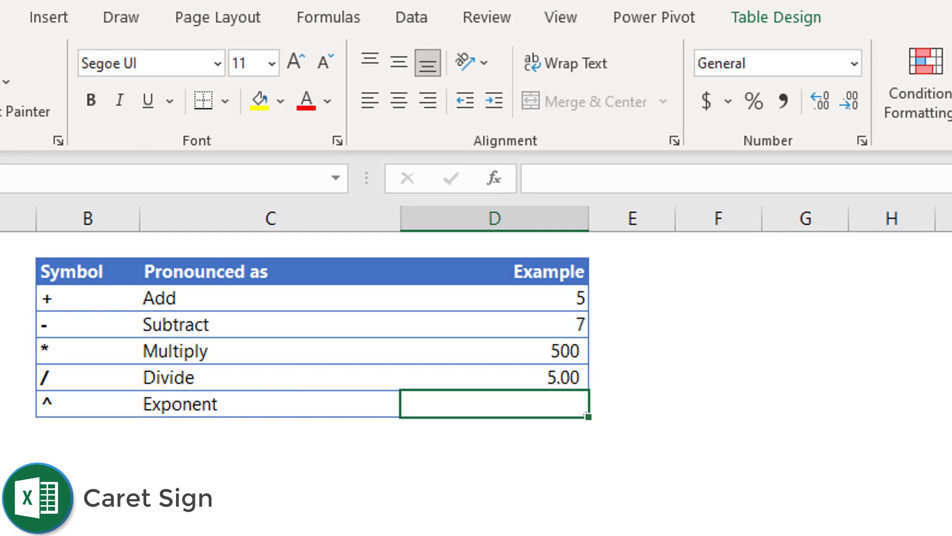
{"action": "type", "text": "="}
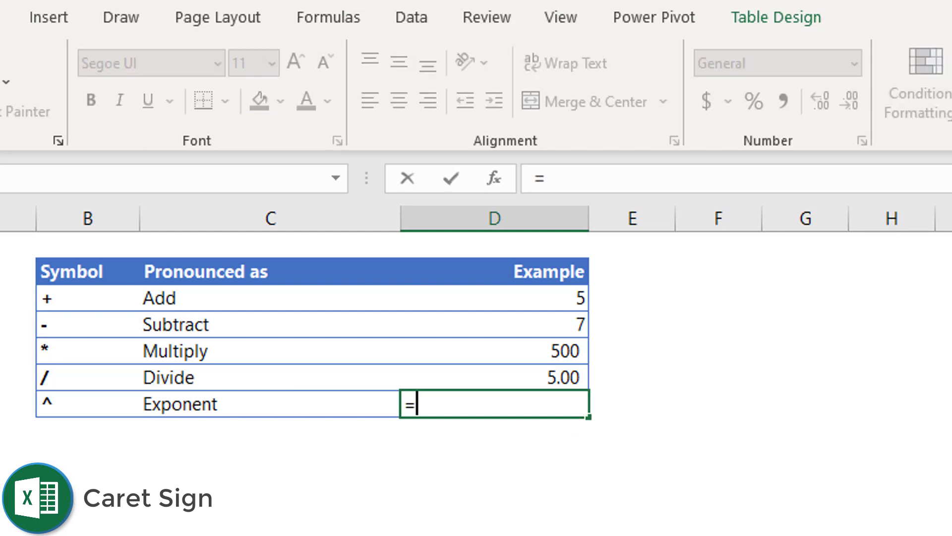
{"action": "type", "text": "2"}
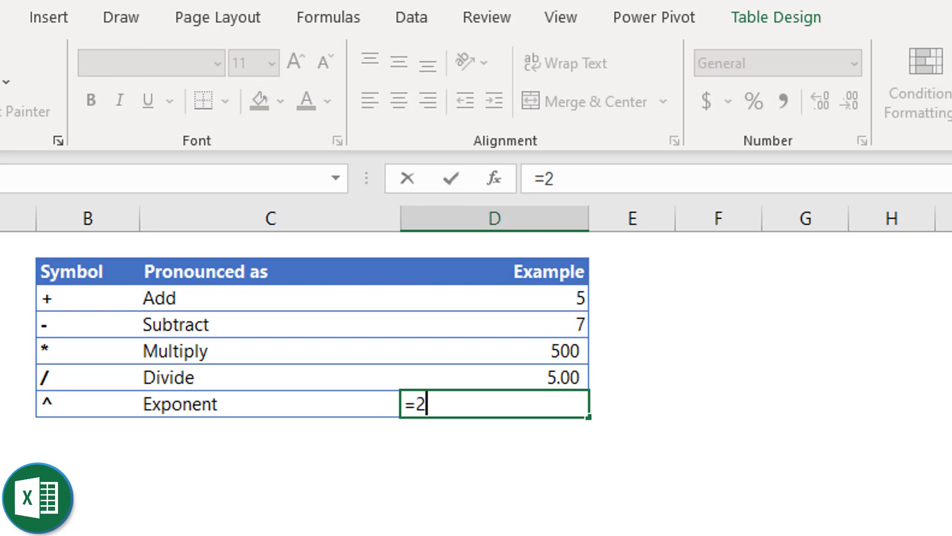
{"action": "type", "text": "^"}
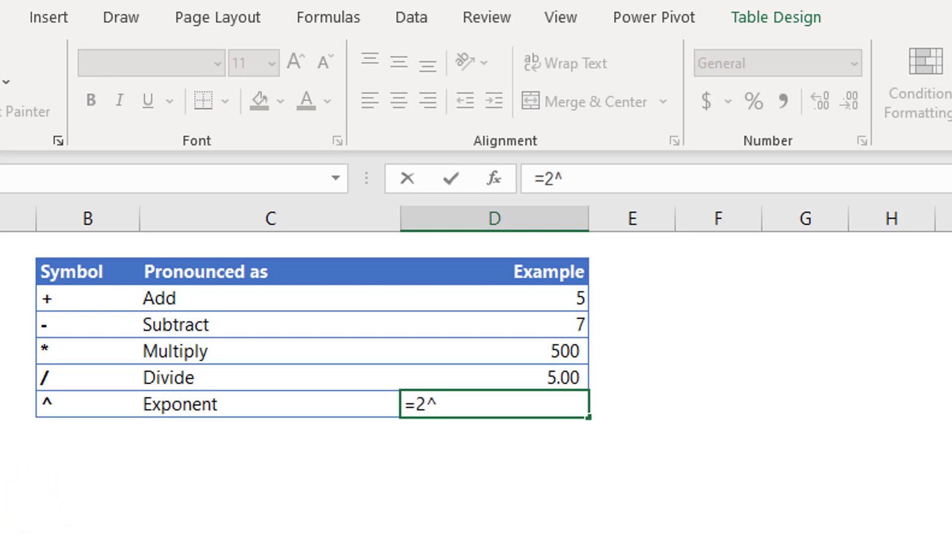
{"action": "type", "text": "3"}
{"action": "key", "text": "ctrl+Return"}
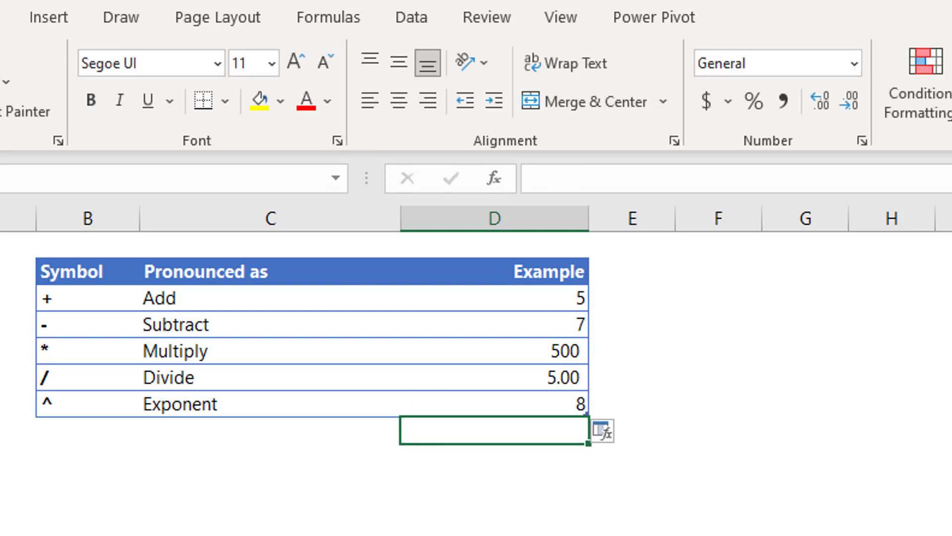
{"action": "left_click", "coordinate": [494, 403]}
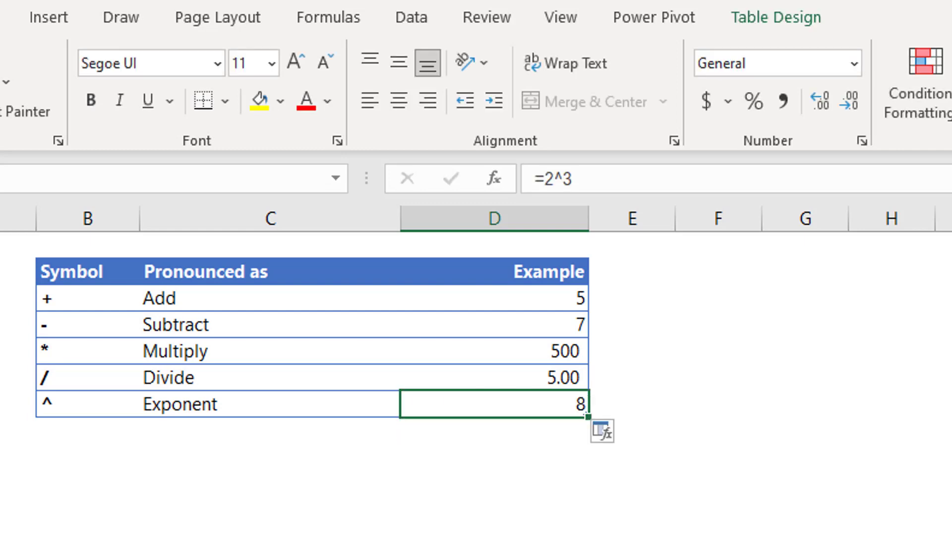
{"action": "type", "text": "=5"}
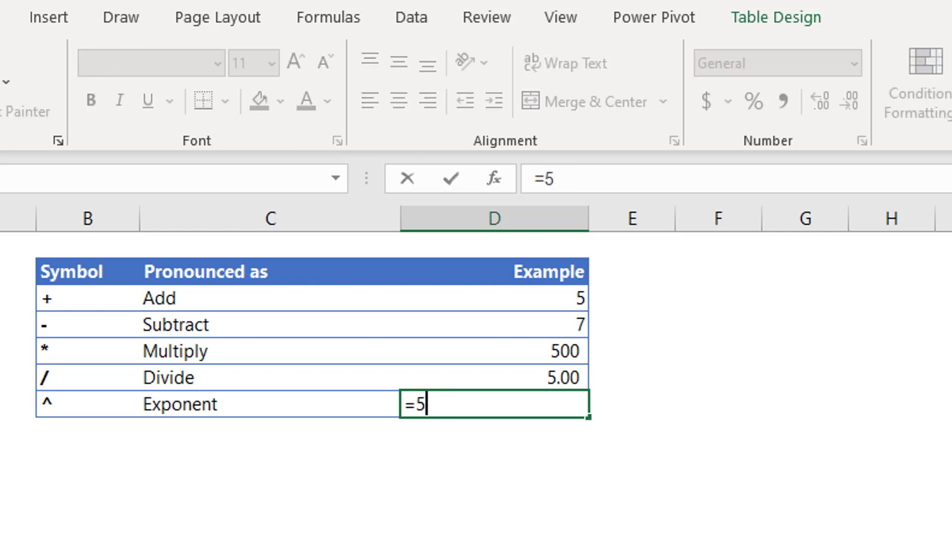
{"action": "type", "text": "^2"}
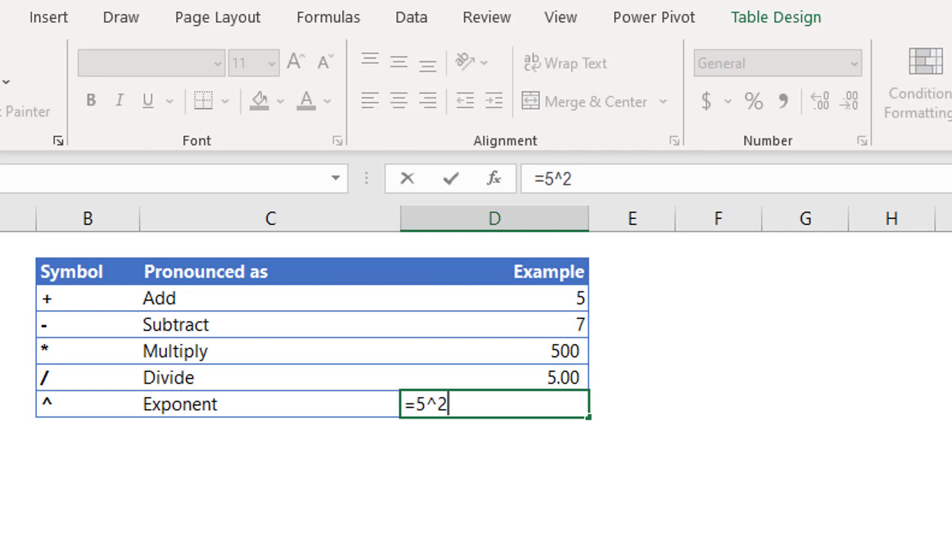
{"action": "key", "text": "Return"}
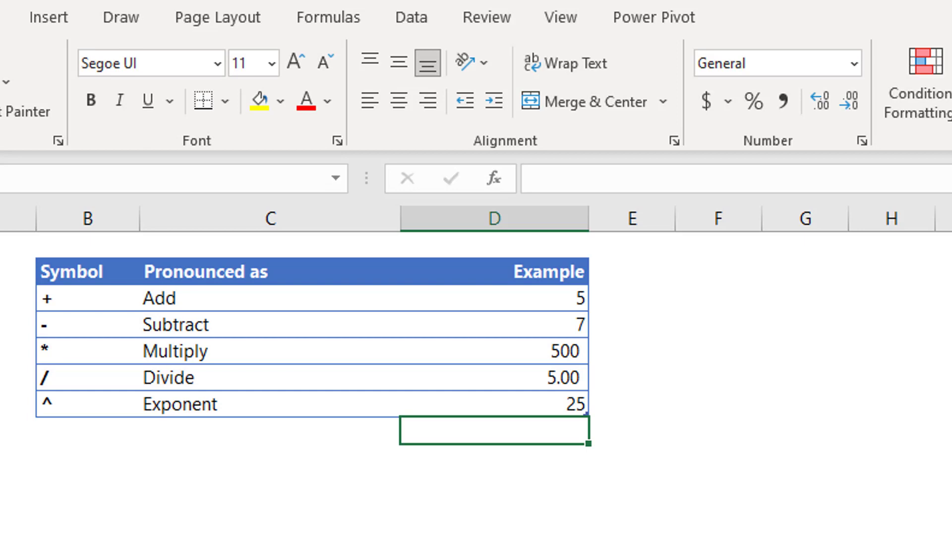
Rewrite the Exponent example as =POWER(5,2) using the autocomplete suggestion, still showing 25.
{"action": "left_click", "coordinate": [493, 404]}
{"action": "key", "text": "F2"}
{"action": "key", "text": "BackSpace"}
{"action": "key", "text": "BackSpace"}
{"action": "key", "text": "BackSpace"}
{"action": "type", "text": "power"}
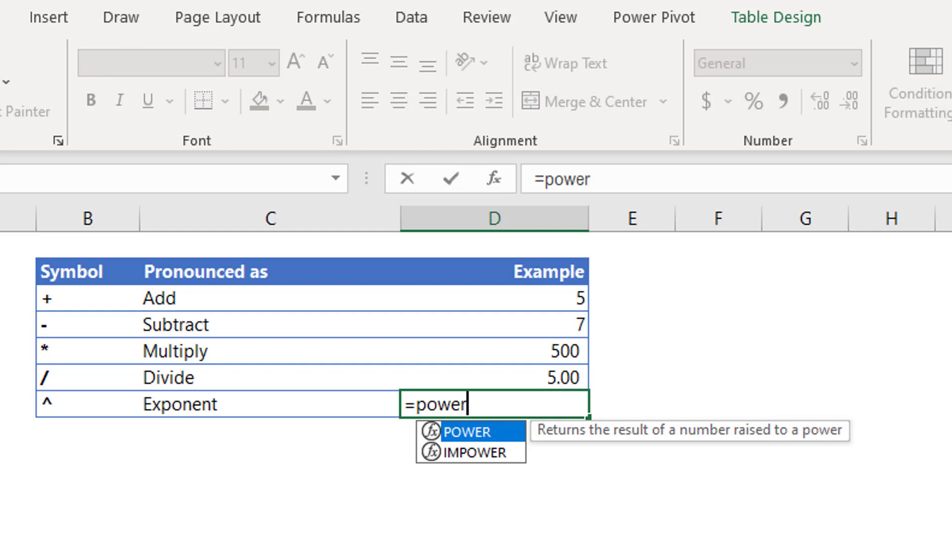
{"action": "key", "text": "Tab"}
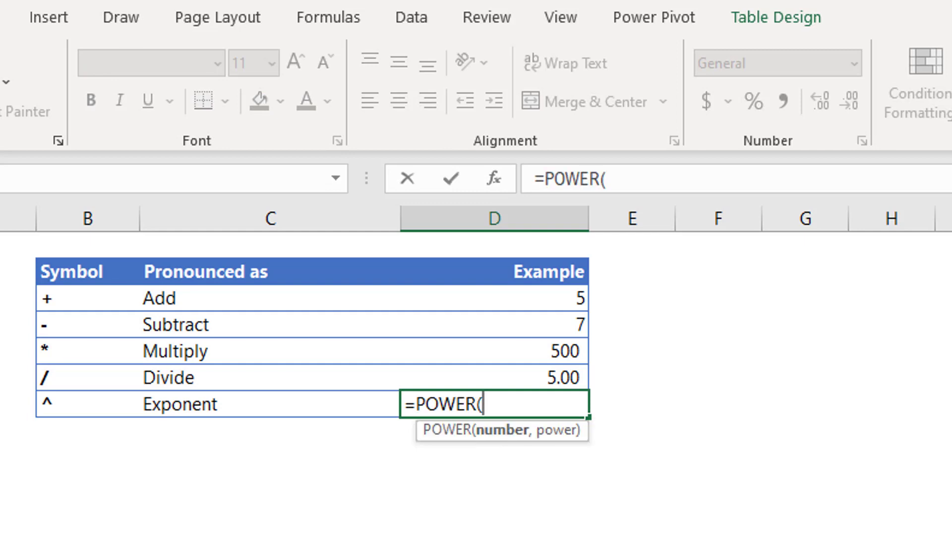
{"action": "type", "text": "5,"}
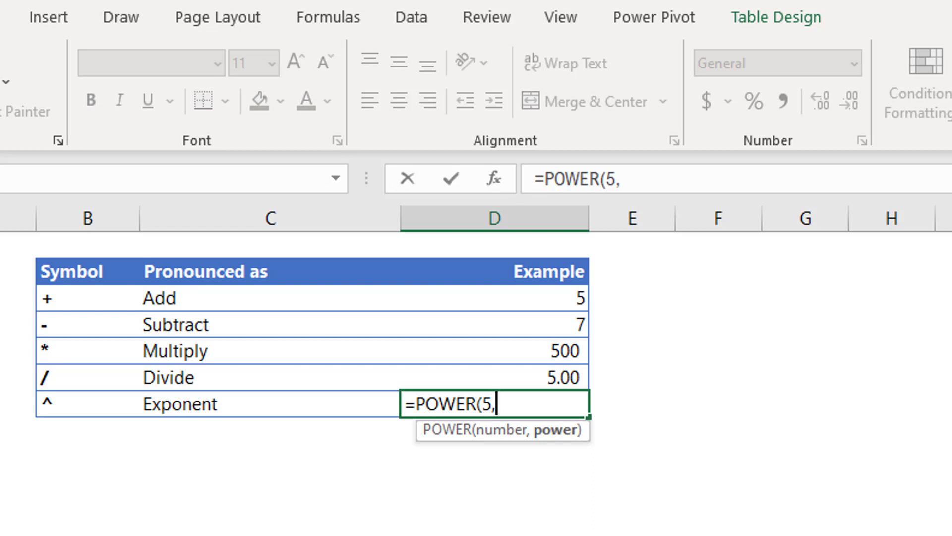
{"action": "type", "text": "2)"}
{"action": "key", "text": "Return"}
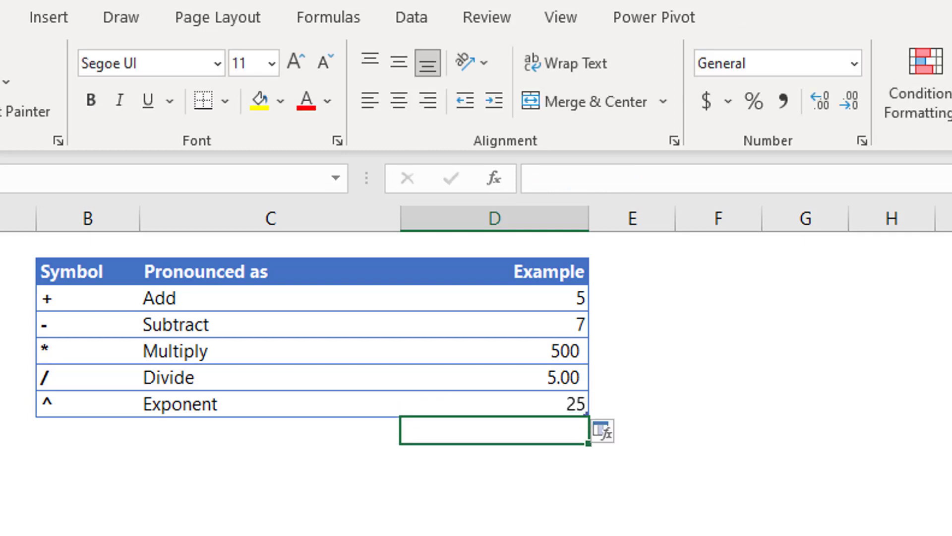
{"action": "key", "text": "Up"}
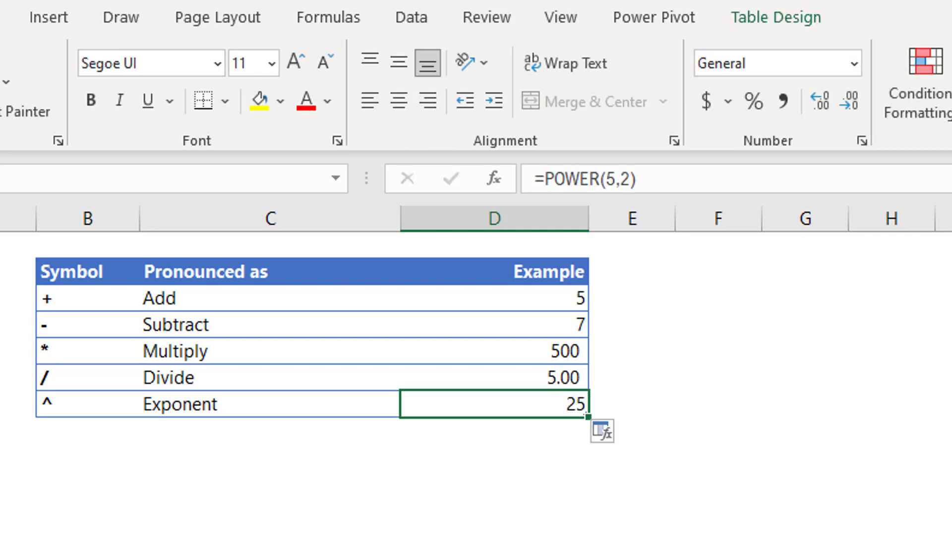
{"action": "key", "text": "Left"}
{"action": "key", "text": "Left"}
{"action": "key", "text": "Right"}
{"action": "key", "text": "Right"}
{"action": "key", "text": "Left"}
{"action": "key", "text": "Left"}
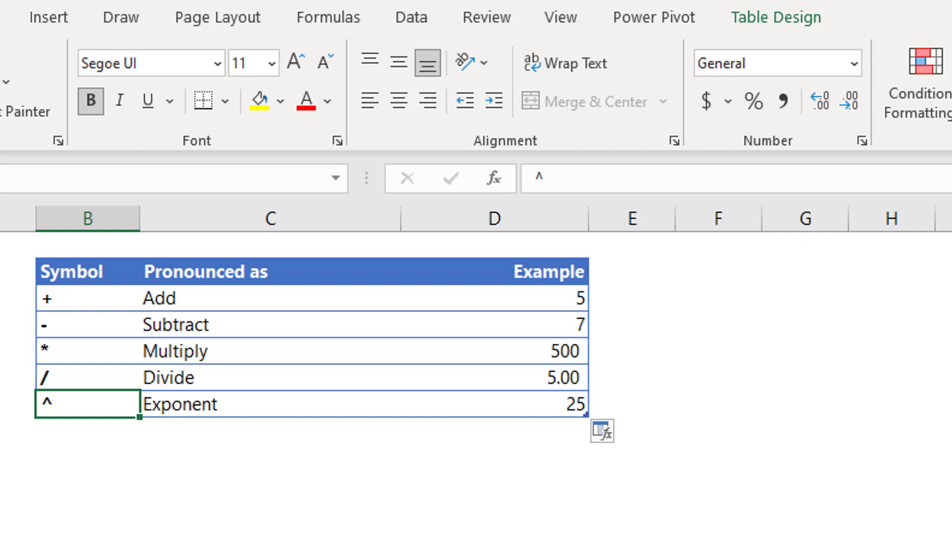
Go to the comparison operators sheet and select the Equal row's Example cell.
{"action": "key", "text": "ctrl+Page_Down"}
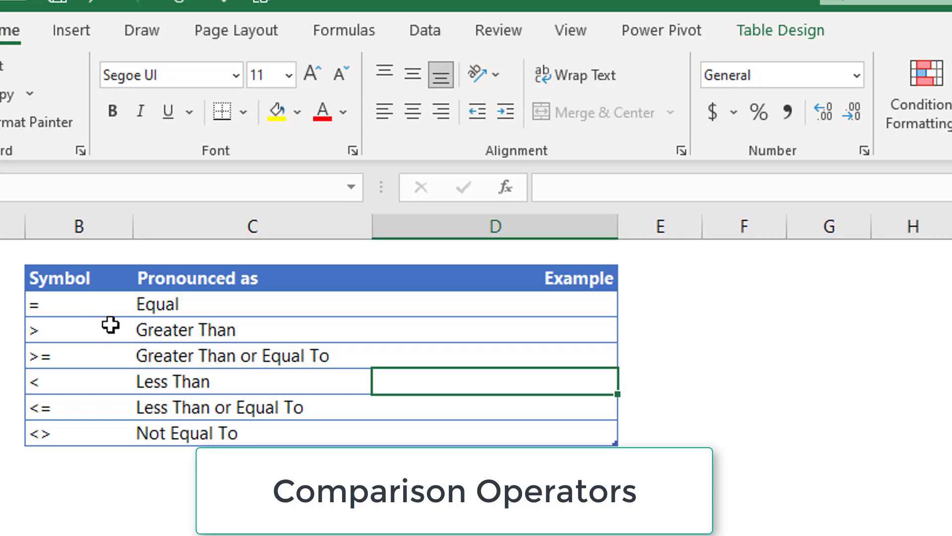
{"action": "left_click", "coordinate": [192, 304]}
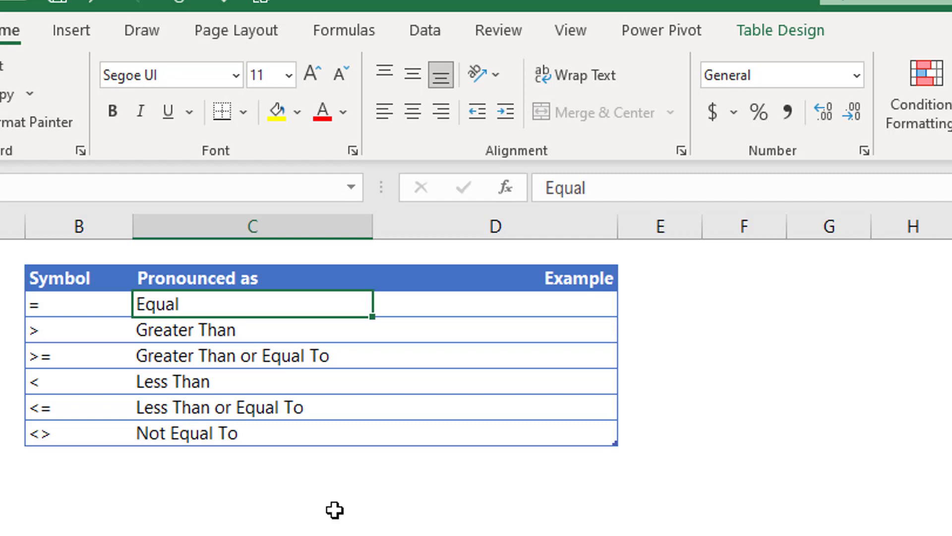
{"action": "key", "text": "Right"}
{"action": "key", "text": "Right"}
Widen column D and enter =3=2 in the Equal example cell, showing FALSE.
{"action": "key", "text": "Left"}
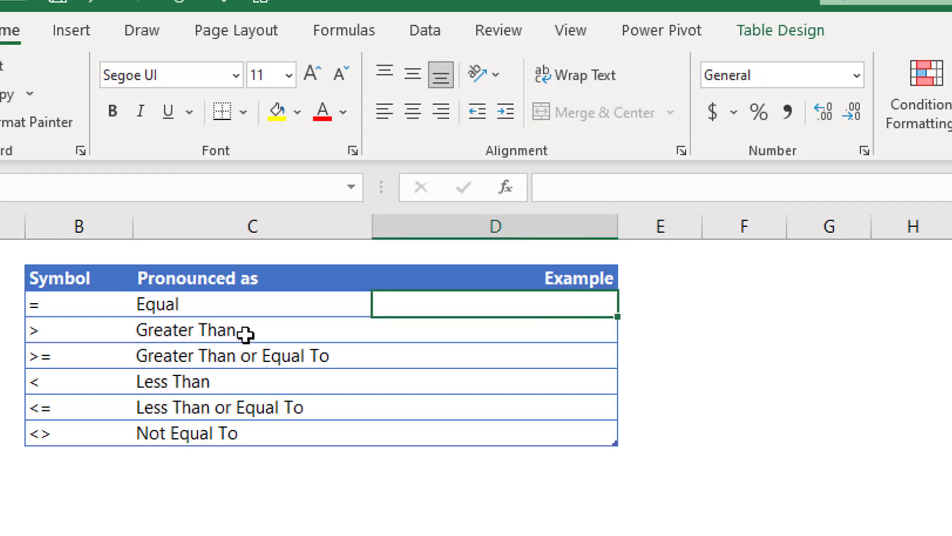
{"action": "left_click_drag", "start_coordinate": [614, 236], "coordinate": [887, 265]}
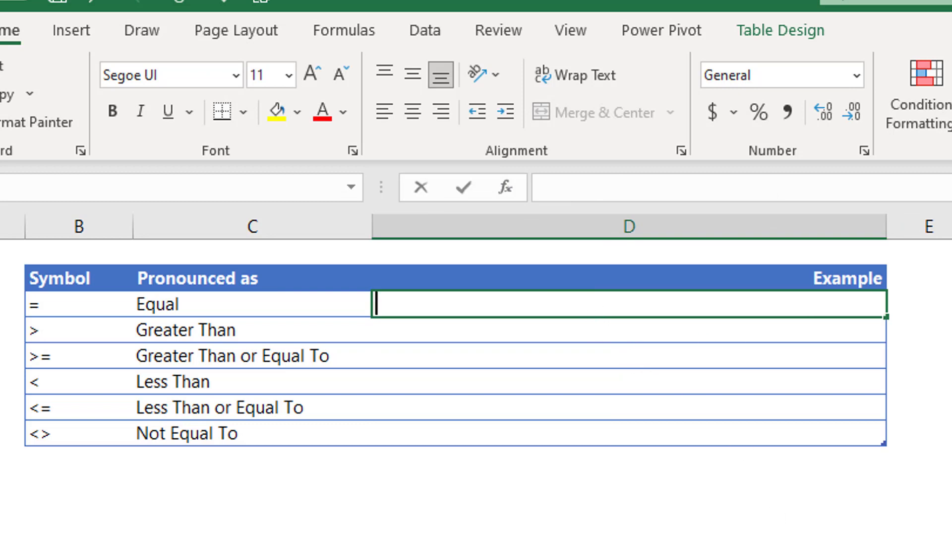
{"action": "type", "text": "="}
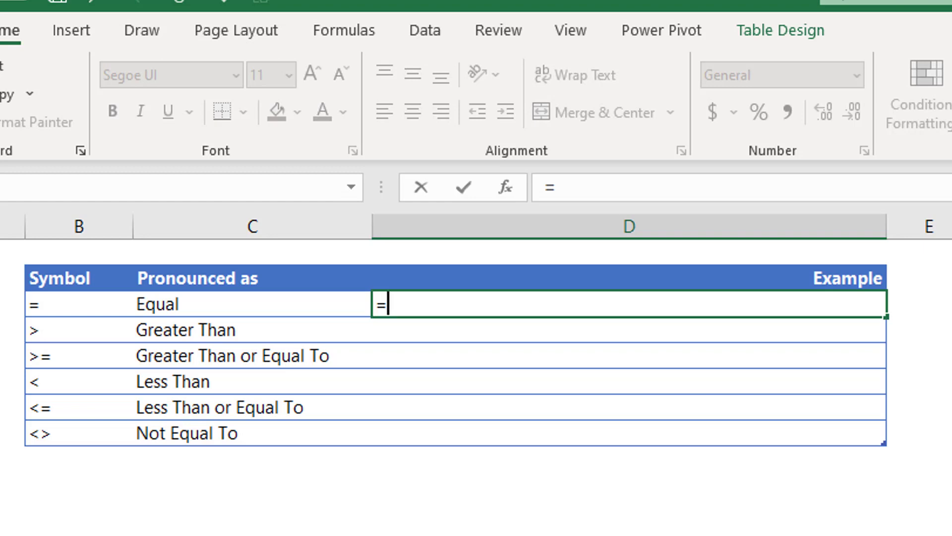
{"action": "type", "text": "3"}
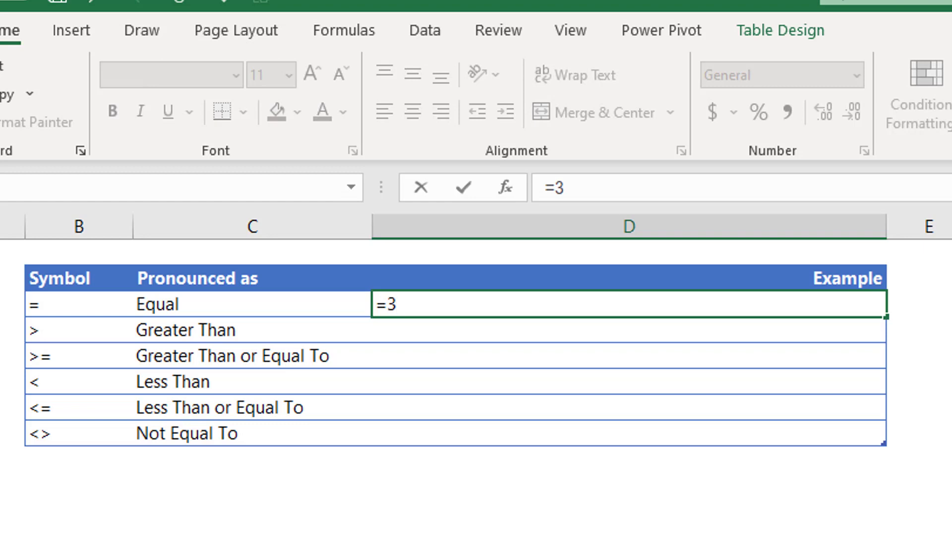
{"action": "type", "text": "="}
{"action": "type", "text": "2"}
{"action": "key", "text": "Return"}
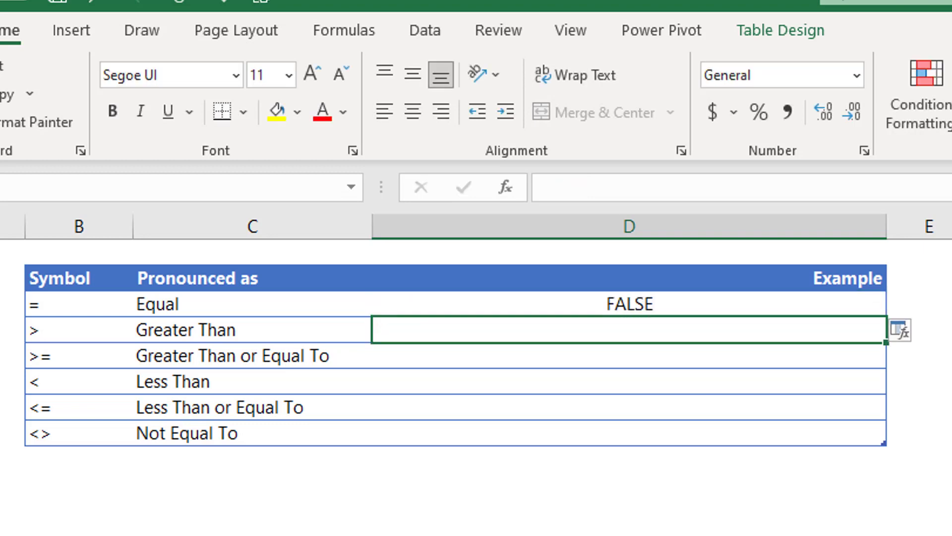
Replace the Equal example with =5=5 so it returns TRUE.
{"action": "key", "text": "Up"}
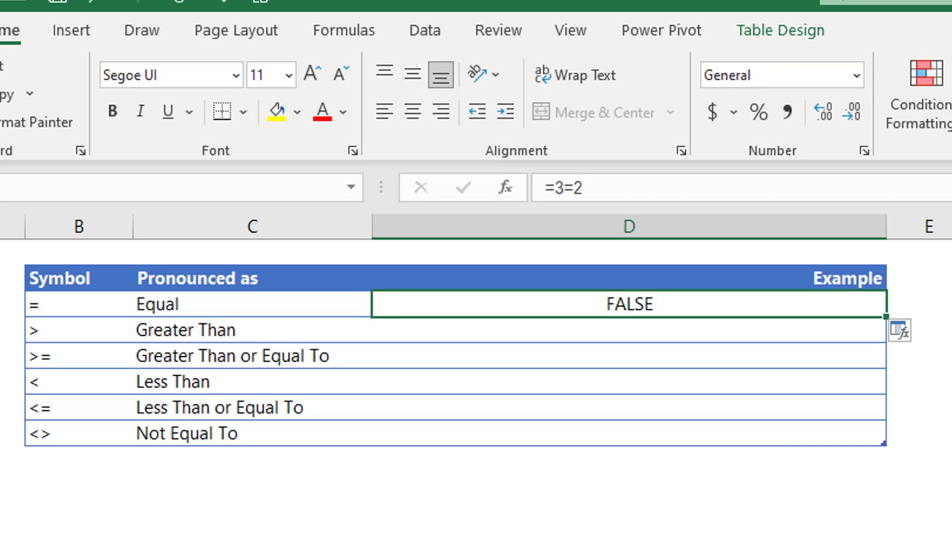
{"action": "type", "text": "=5"}
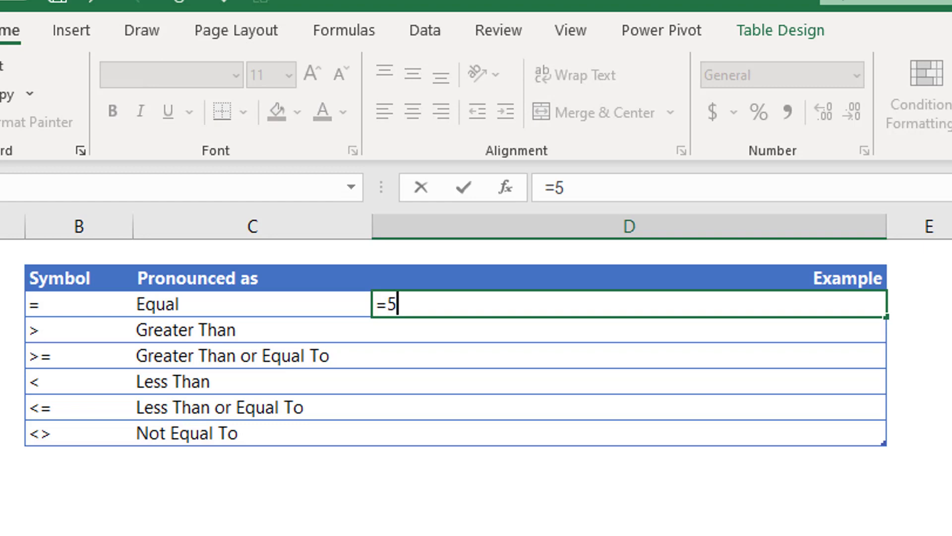
{"action": "type", "text": "=5"}
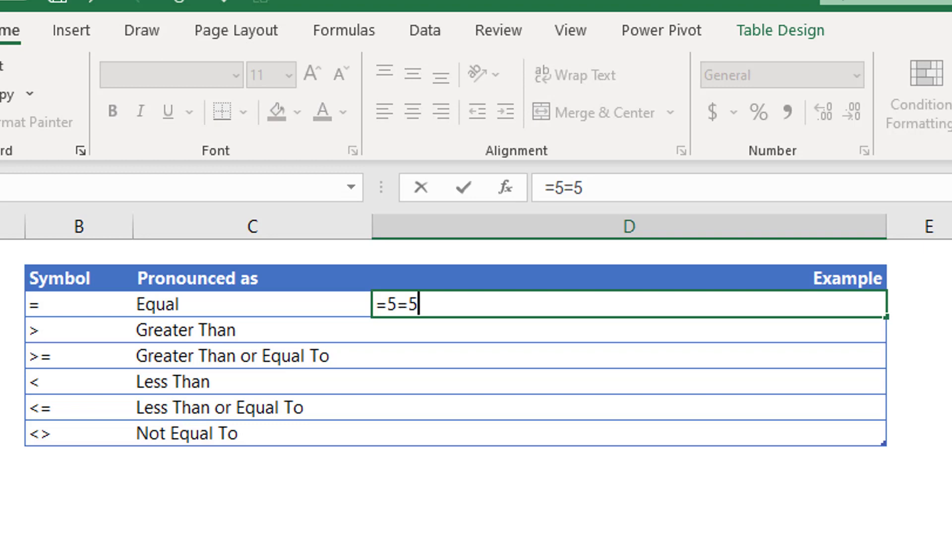
{"action": "key", "text": "Return"}
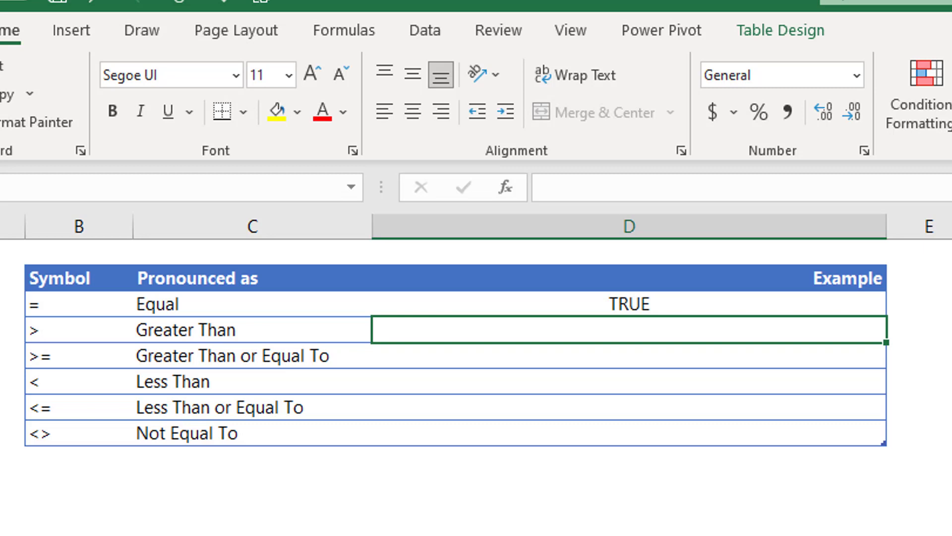
Enter =5>7 in the Greater Than example cell, then change it to =5>3 to show TRUE.
{"action": "left_click", "coordinate": [30, 330]}
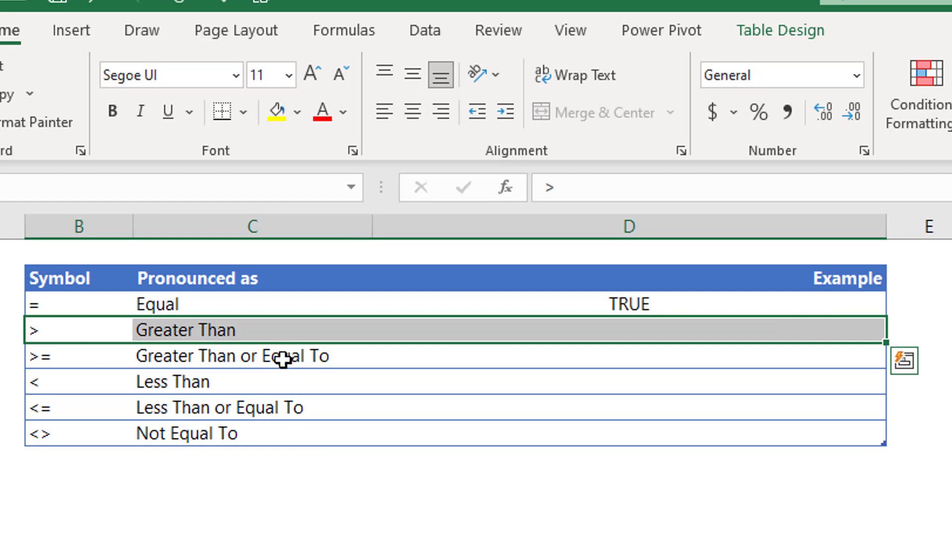
{"action": "left_click", "coordinate": [223, 331]}
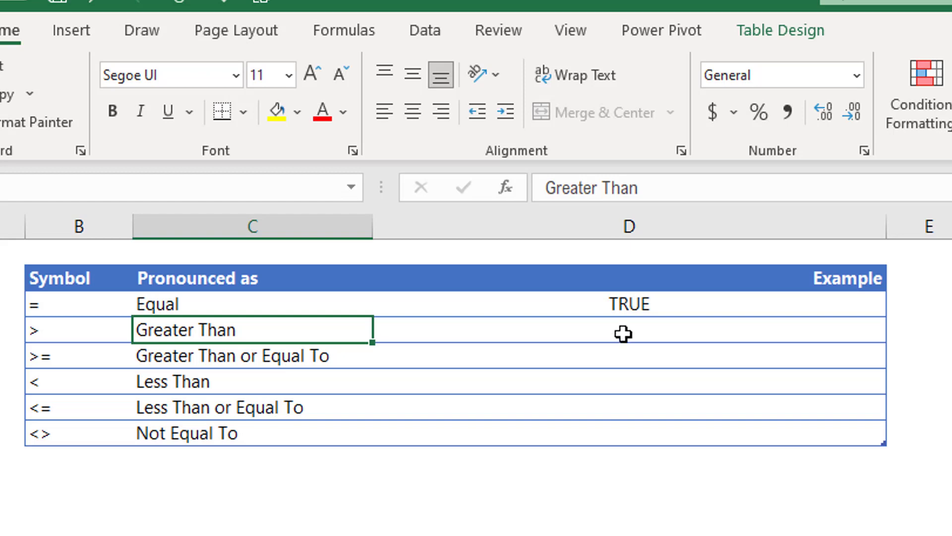
{"action": "left_click", "coordinate": [638, 328]}
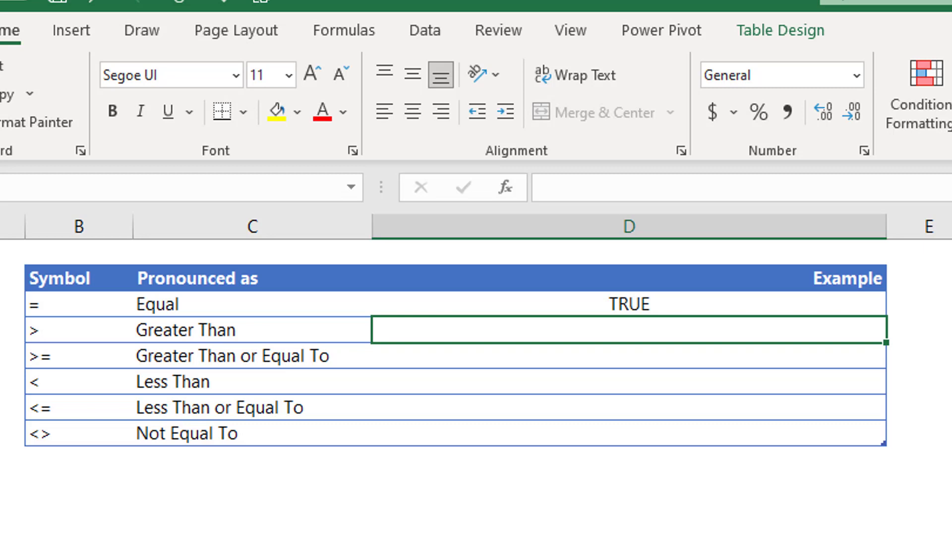
{"action": "type", "text": "="}
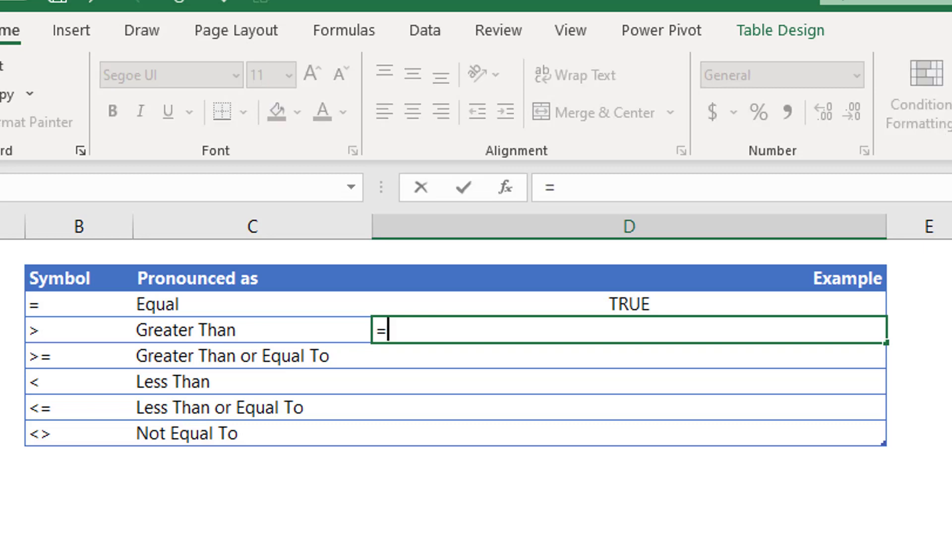
{"action": "type", "text": "5>"}
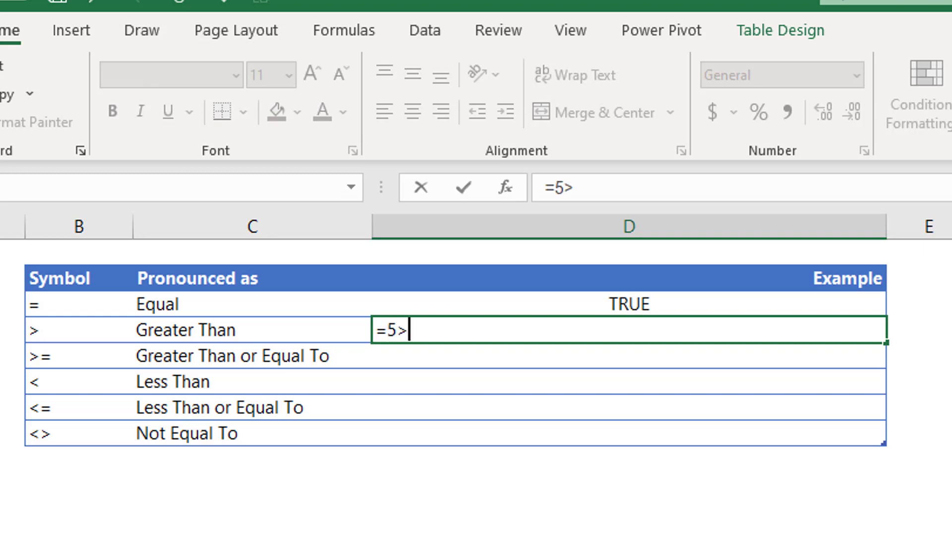
{"action": "type", "text": "7"}
{"action": "key", "text": "Return"}
{"action": "key", "text": "Up"}
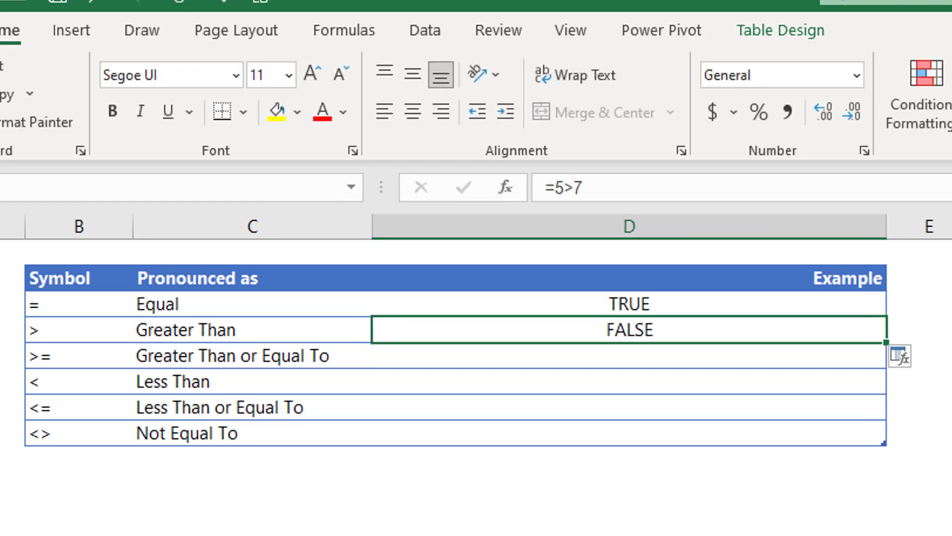
{"action": "type", "text": "=5"}
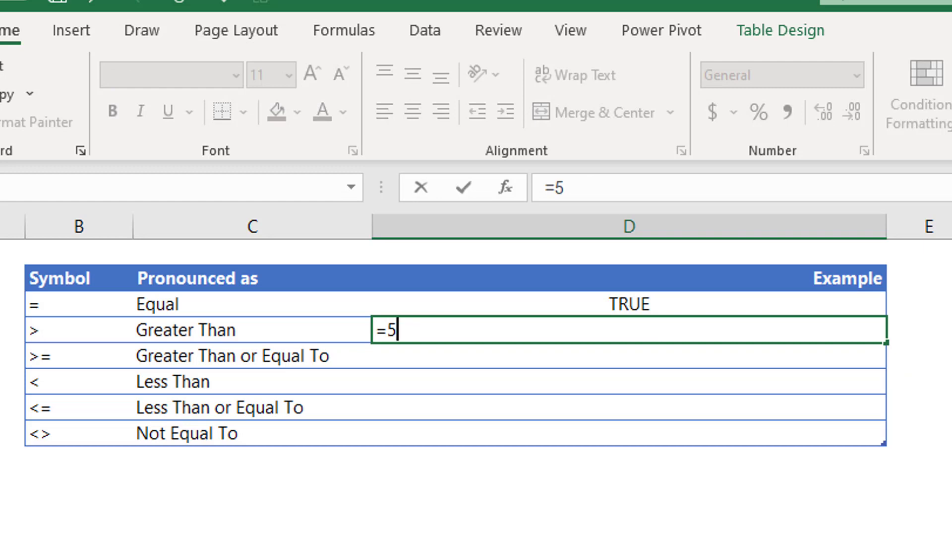
{"action": "type", "text": ">3"}
{"action": "key", "text": "Return"}
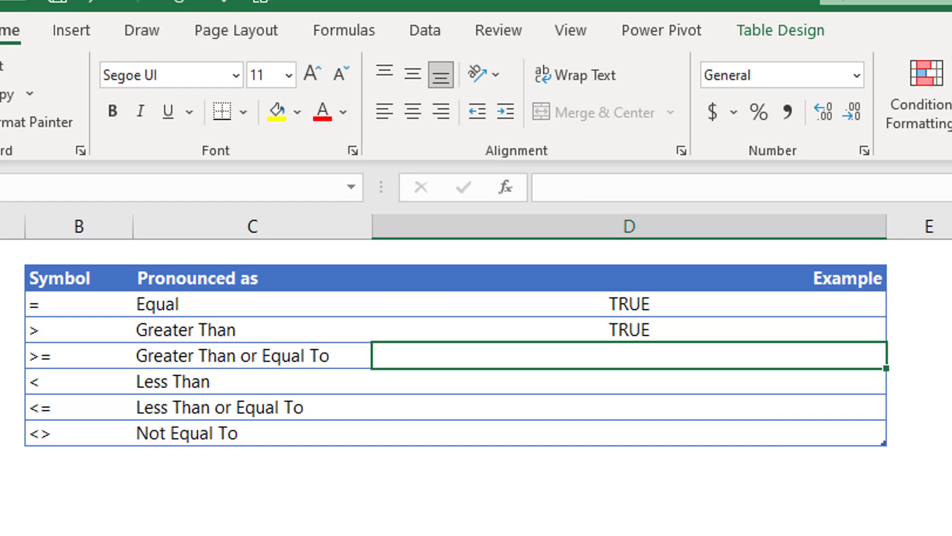
Enter =5>=6 in the Greater Than or Equal To example cell.
{"action": "key", "text": "Left"}
{"action": "key", "text": "Left"}
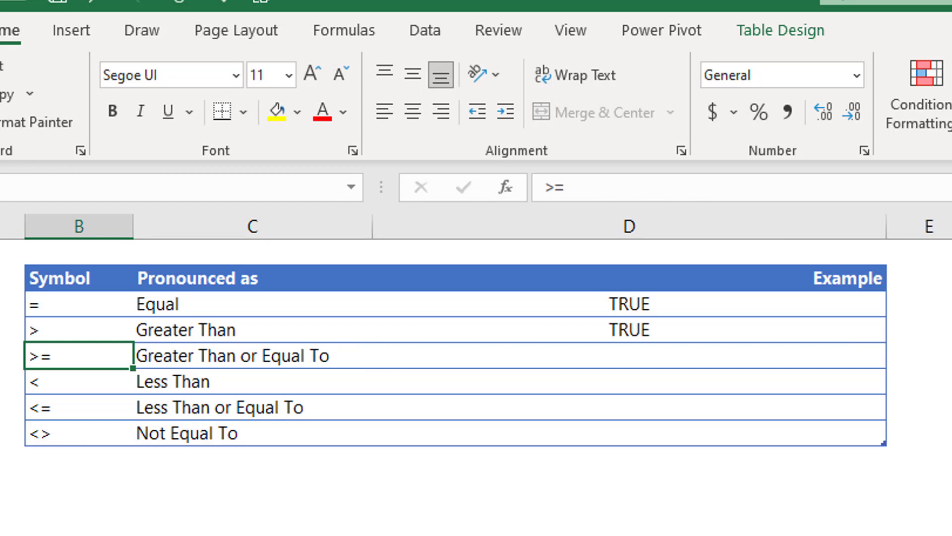
{"action": "key", "text": "Right"}
{"action": "key", "text": "Right"}
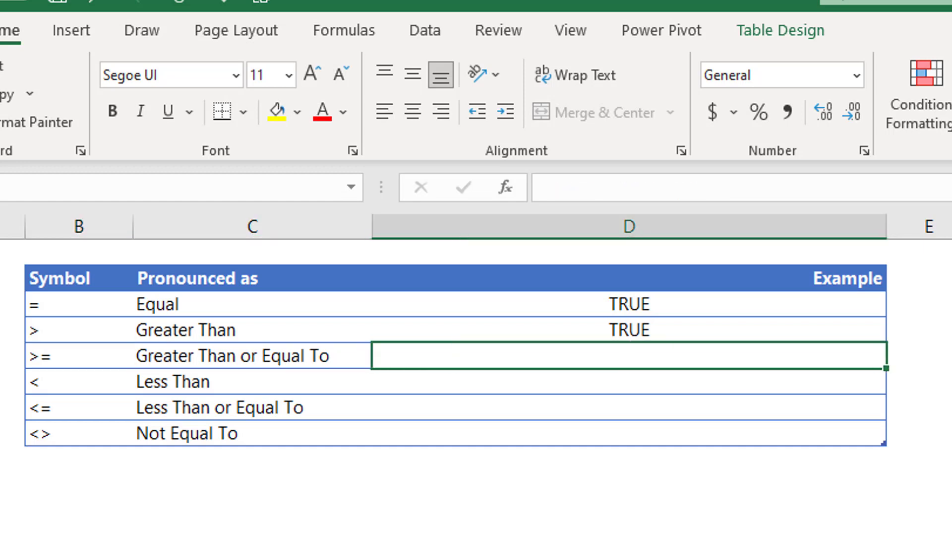
{"action": "key", "text": "Left"}
{"action": "key", "text": "Left"}
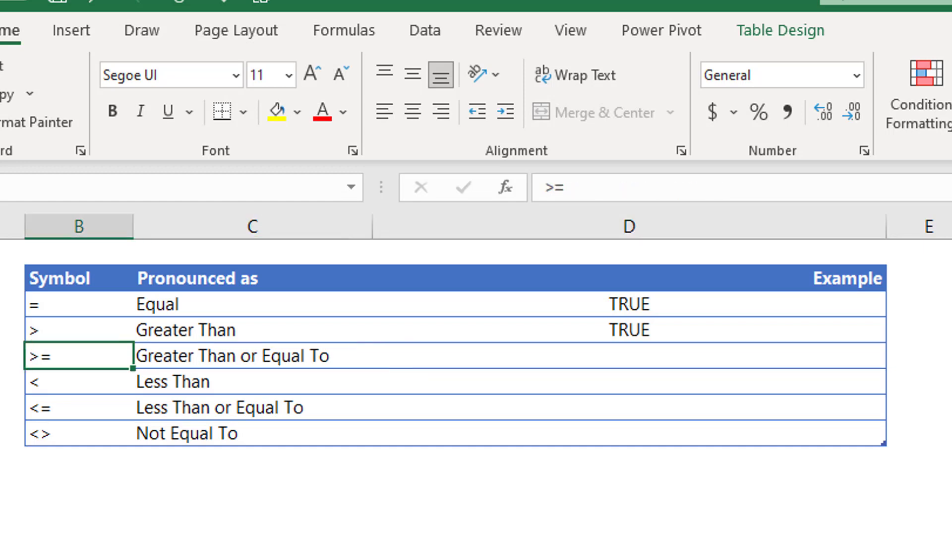
{"action": "key", "text": "Right"}
{"action": "key", "text": "Right"}
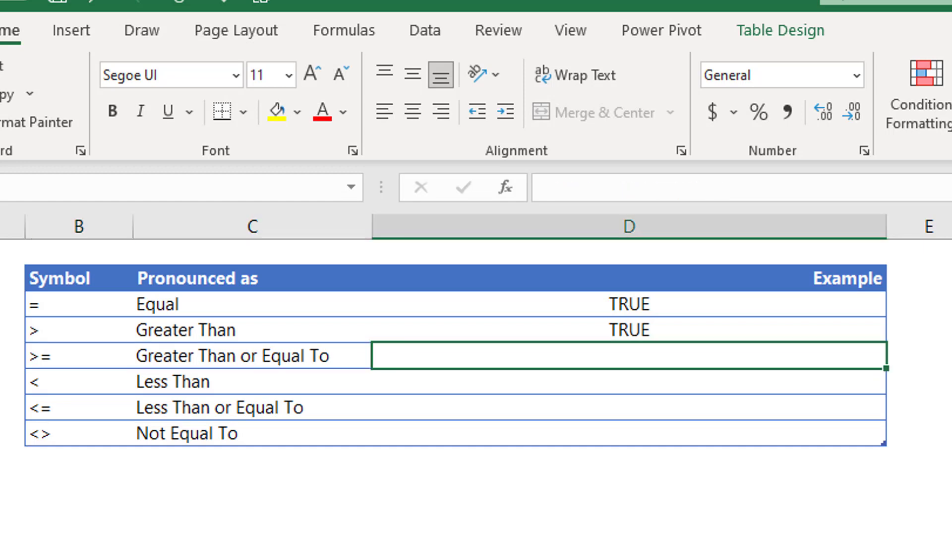
{"action": "type", "text": "=5"}
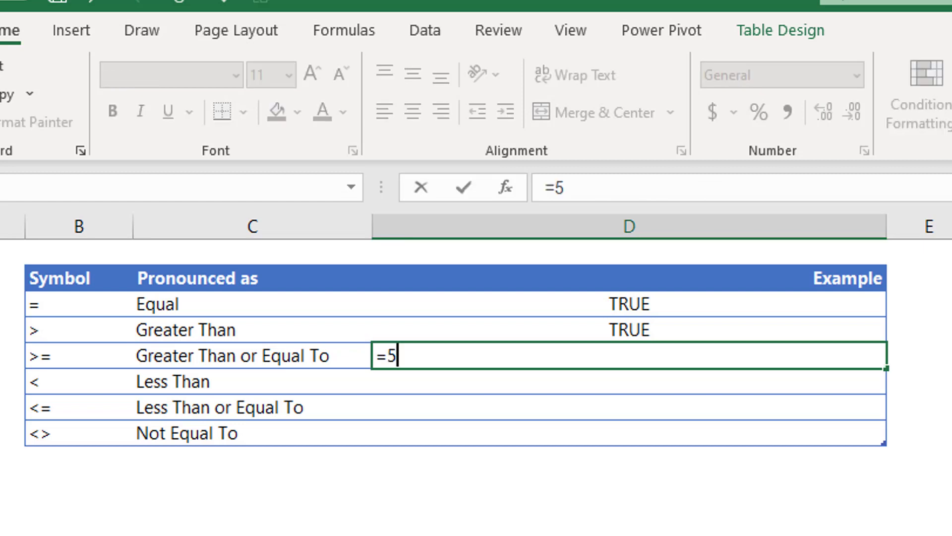
{"action": "type", "text": ">=6"}
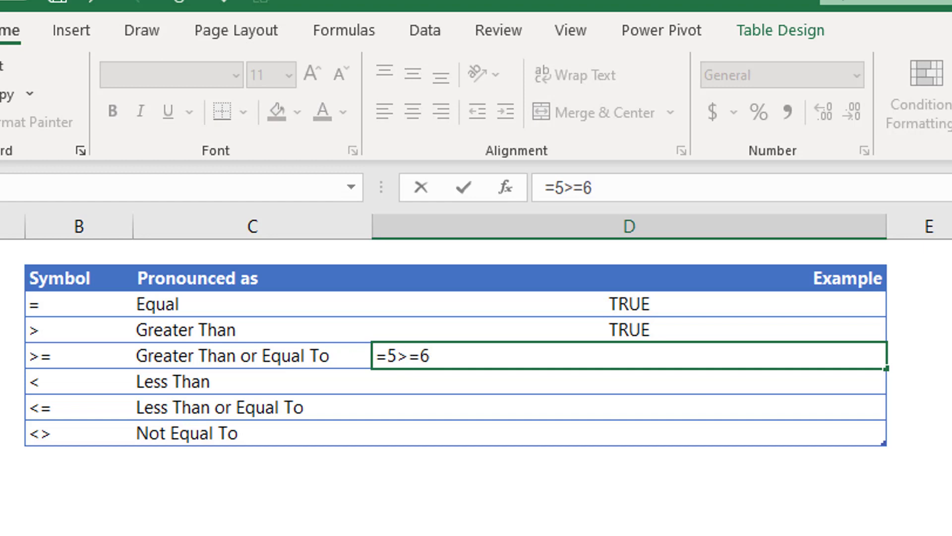
{"action": "key", "text": "Return"}
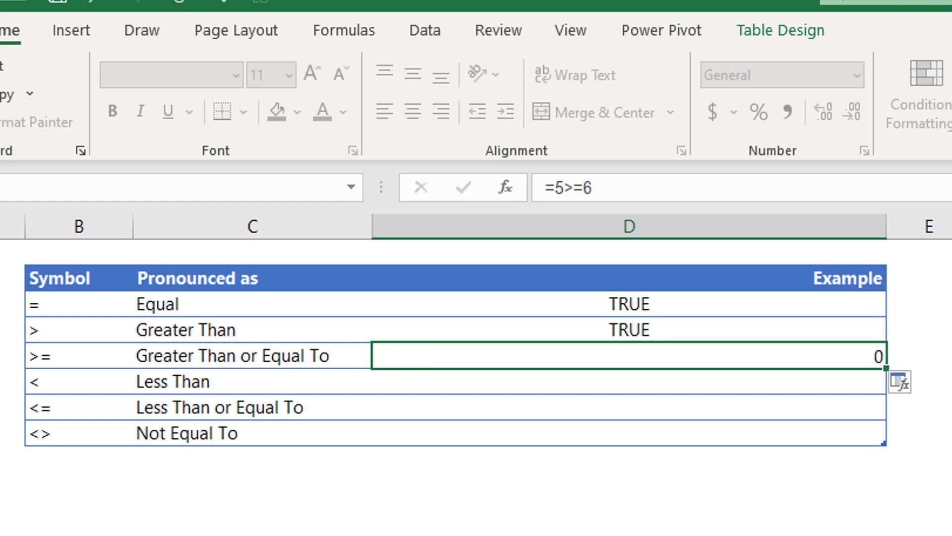
Replace that formula with =5>=3 so the cell shows TRUE.
{"action": "key", "text": "Up"}
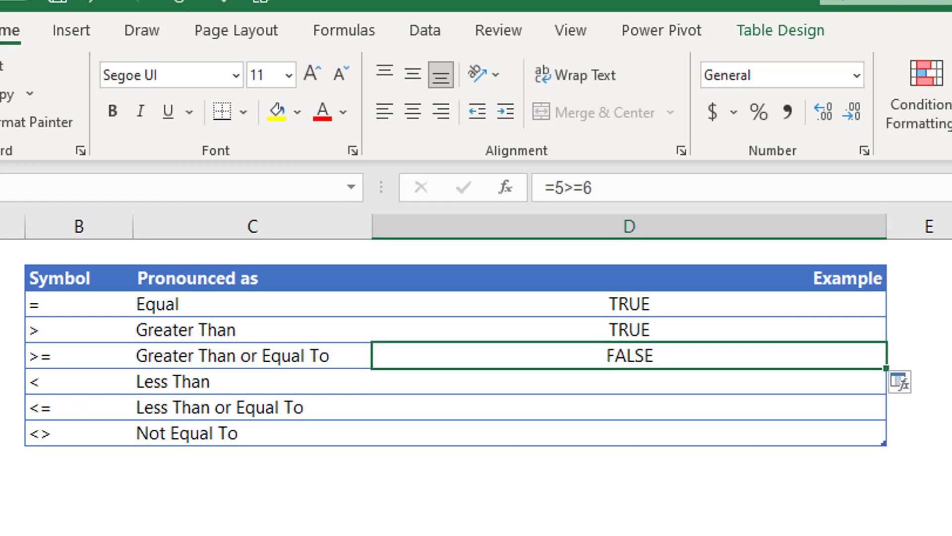
{"action": "key", "text": "F2"}
{"action": "key", "text": "shift+Home"}
{"action": "type", "text": "5"}
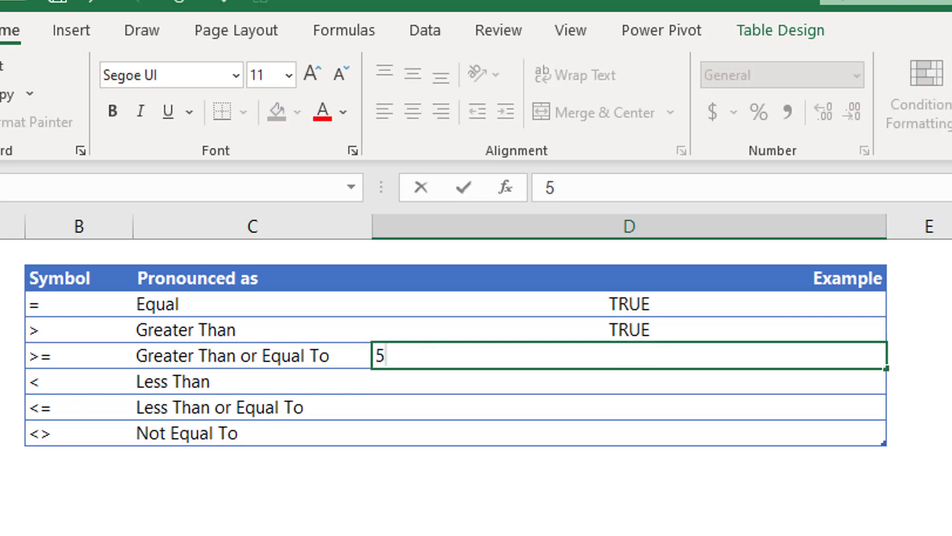
{"action": "key", "text": "Escape"}
{"action": "type", "text": "="}
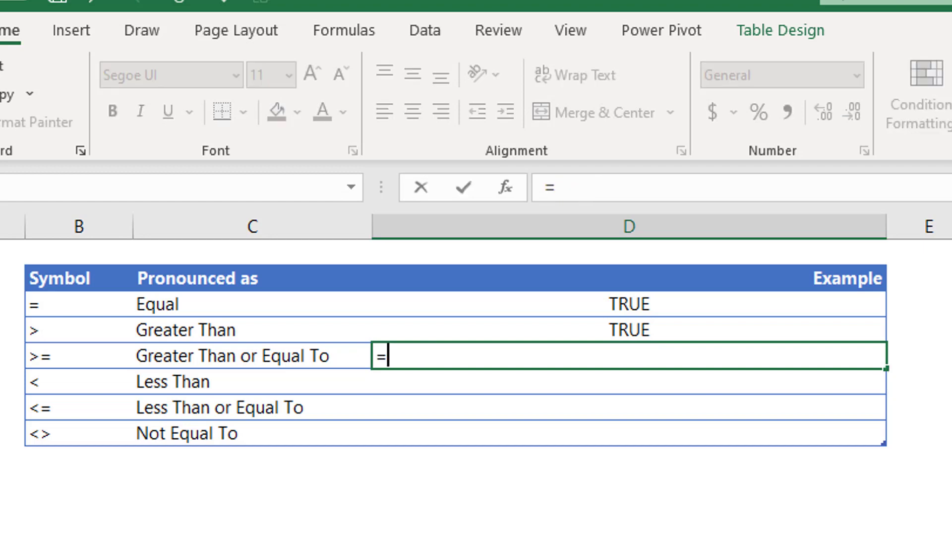
{"action": "type", "text": "5"}
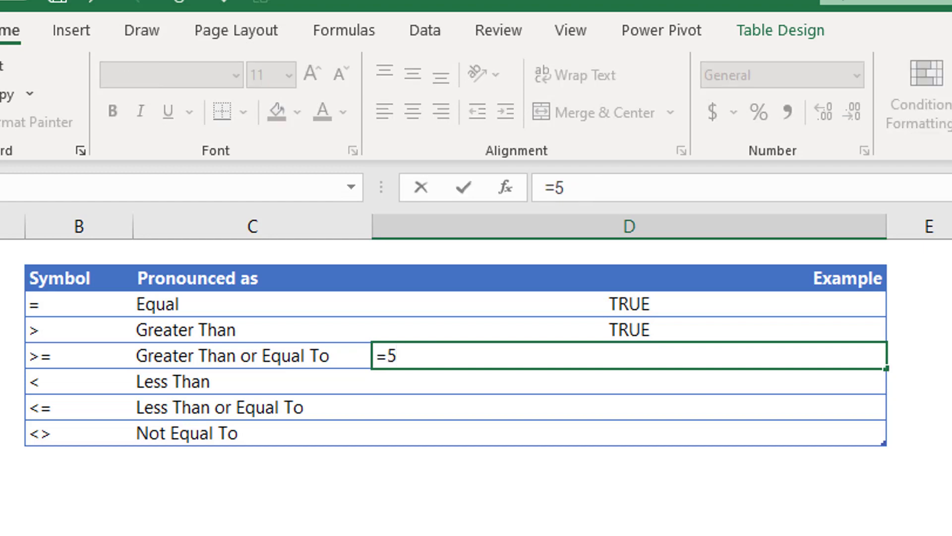
{"action": "type", "text": ">=3"}
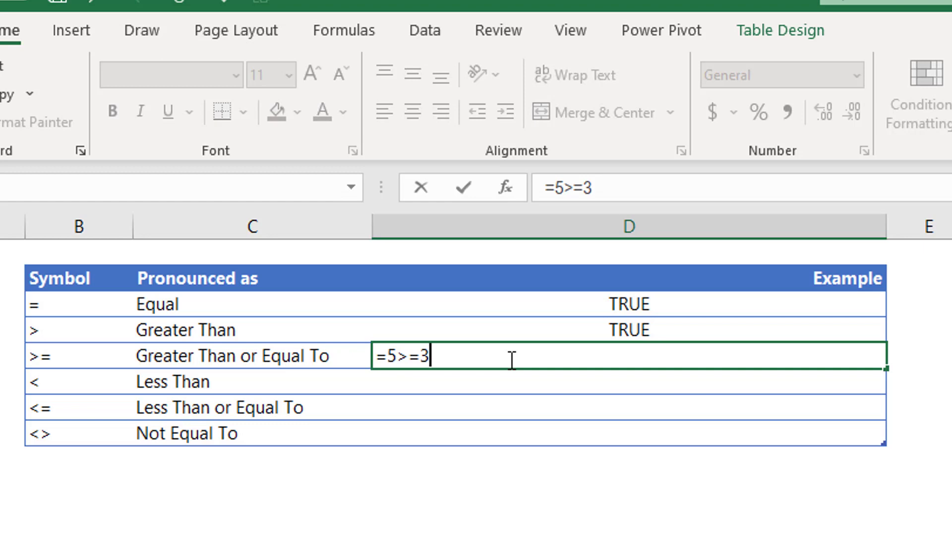
{"action": "key", "text": "Return"}
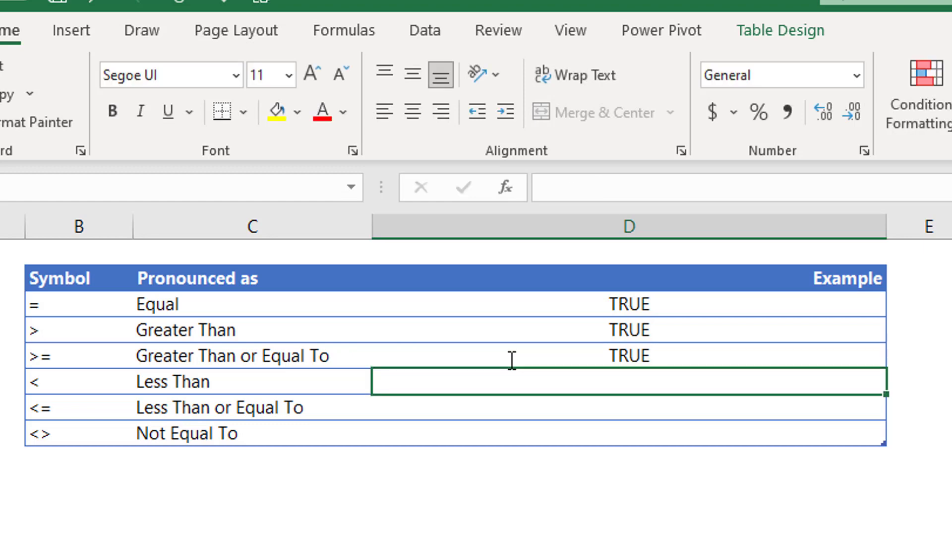
Enter =5>5 in the >= example, then correct it to =5>=5 to show TRUE.
{"action": "left_click", "coordinate": [512, 360]}
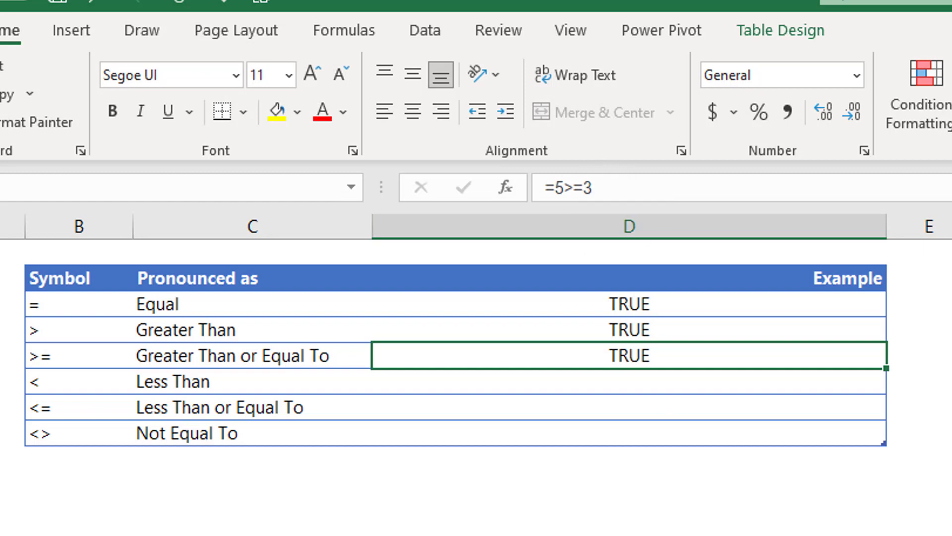
{"action": "type", "text": "="}
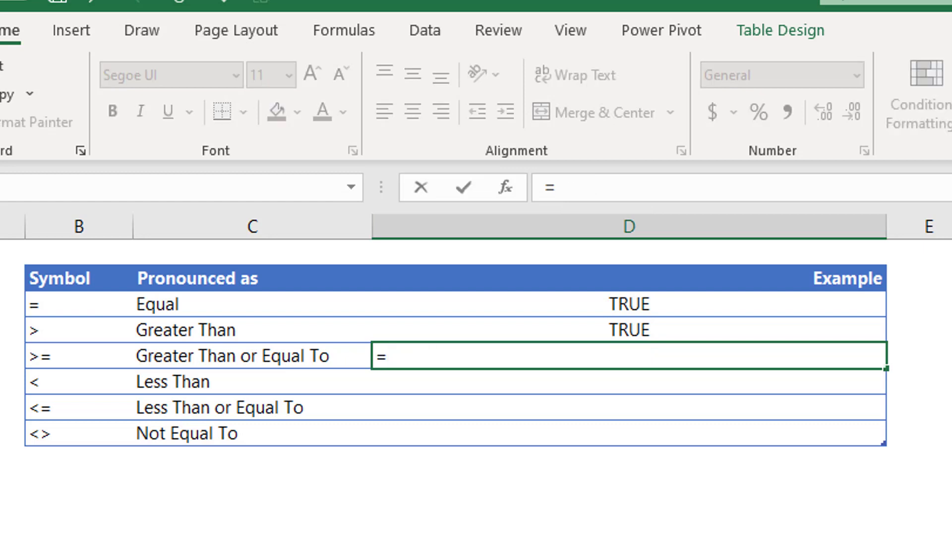
{"action": "type", "text": "5>5"}
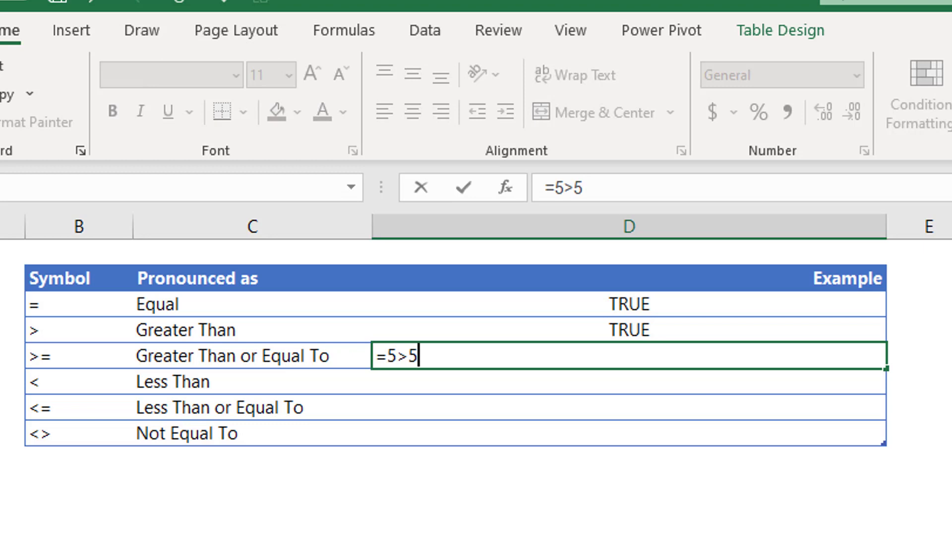
{"action": "key", "text": "Return"}
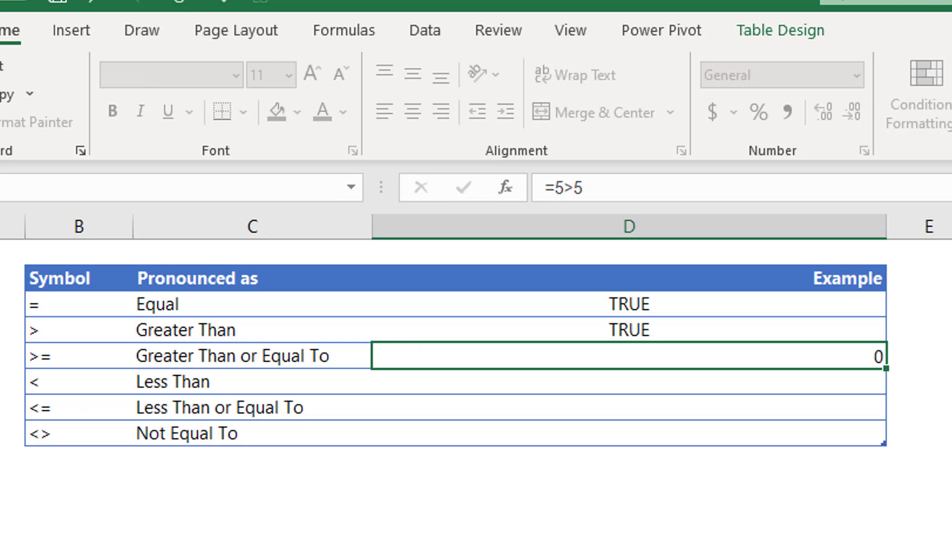
{"action": "key", "text": "Up"}
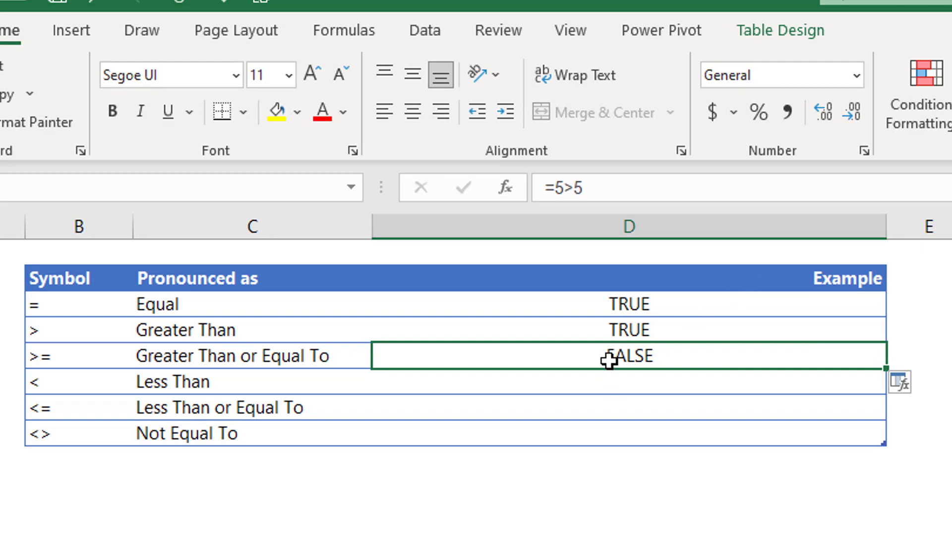
{"action": "left_click", "coordinate": [575, 188]}
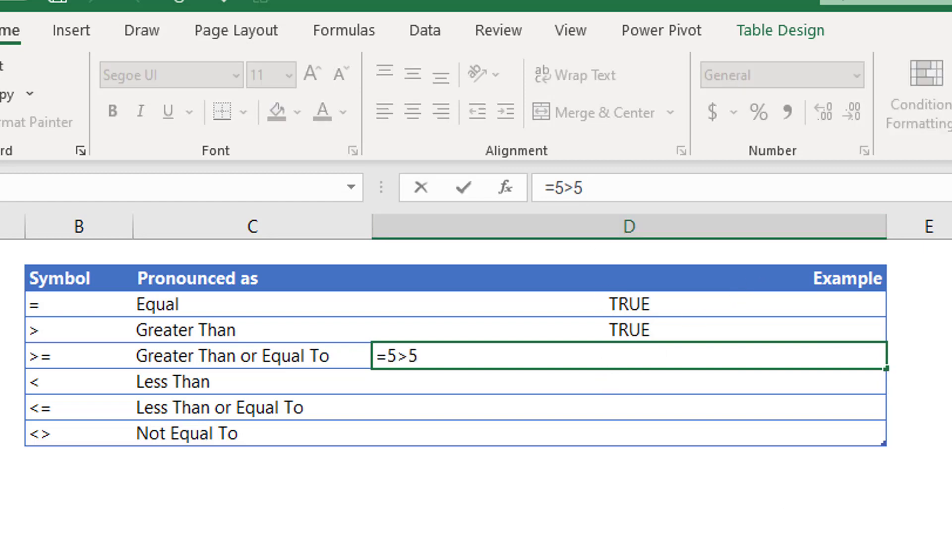
{"action": "type", "text": "="}
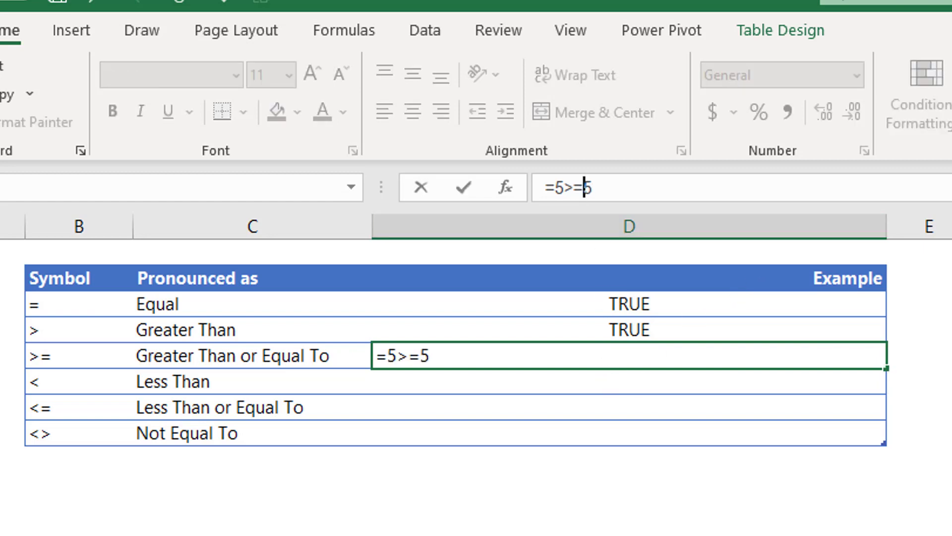
{"action": "key", "text": "Return"}
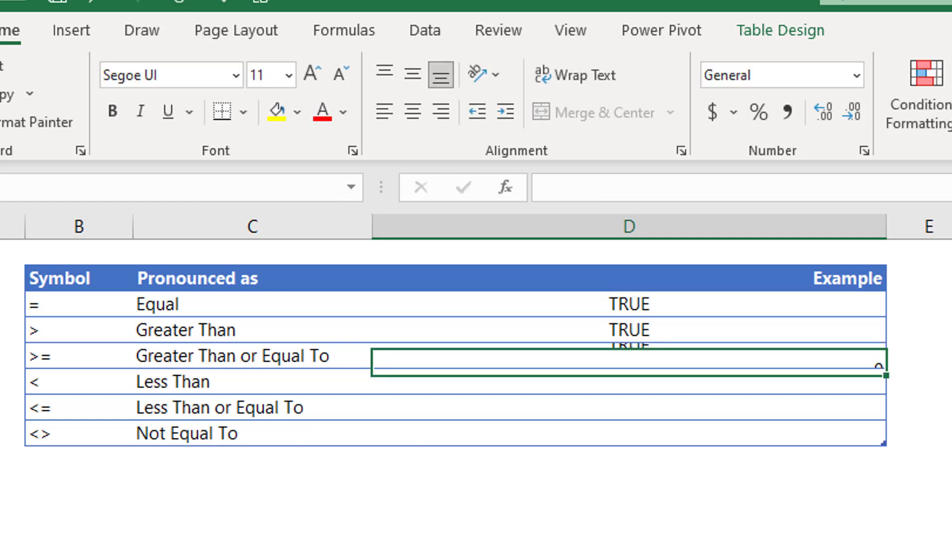
Start the Less Than example by typing =6<4 in its cell.
{"action": "left_click", "coordinate": [640, 358]}
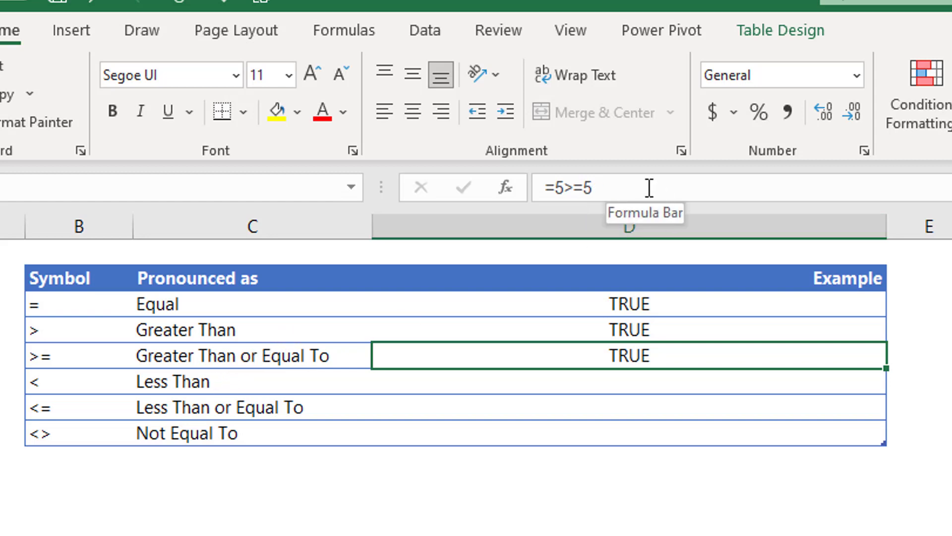
{"action": "left_click", "coordinate": [659, 383]}
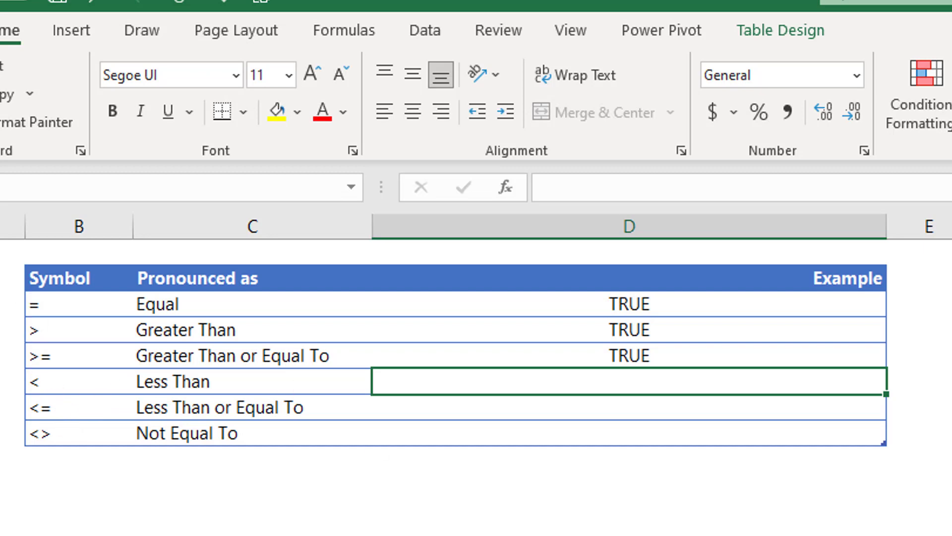
{"action": "type", "text": "=6"}
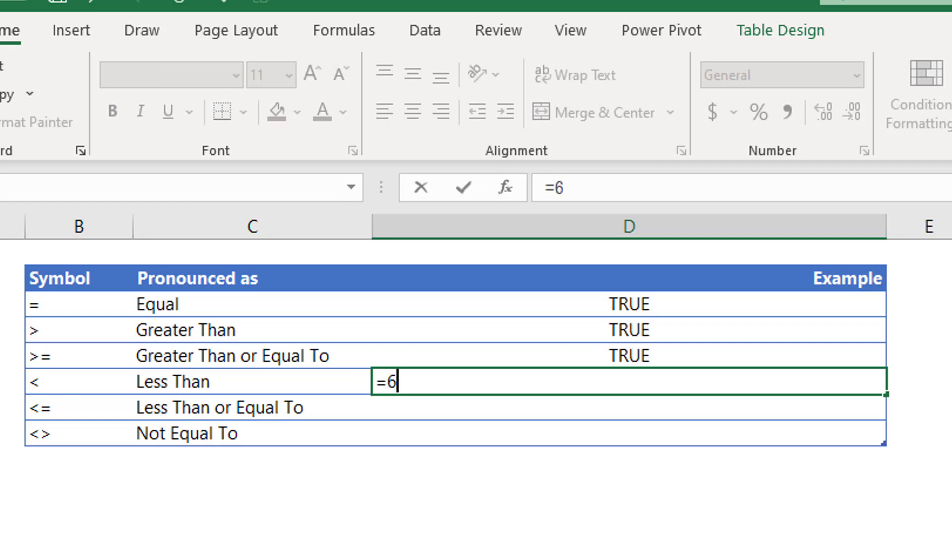
{"action": "type", "text": "<4"}
Commit =6<4, then change the Less Than example to =6<10, showing TRUE.
{"action": "key", "text": "ctrl+Return"}
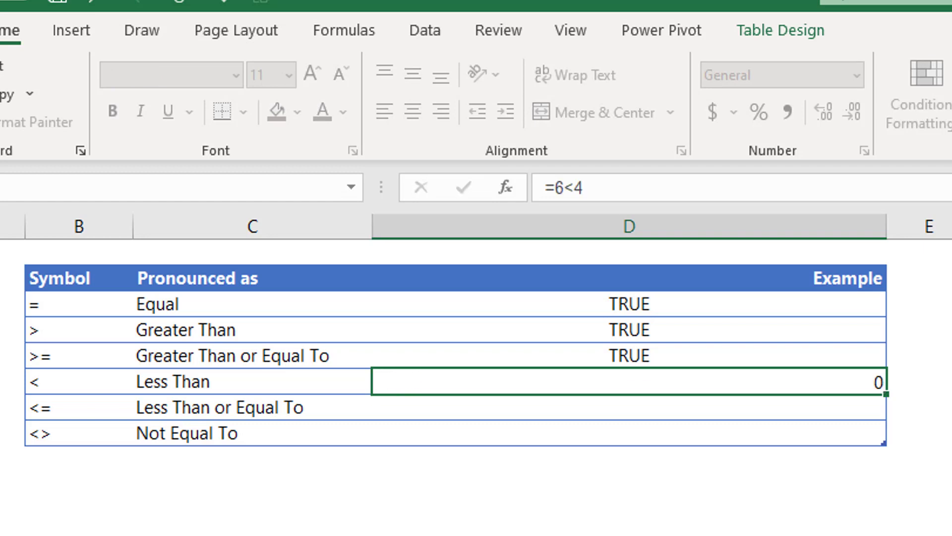
{"action": "key", "text": "Return"}
{"action": "key", "text": "Up"}
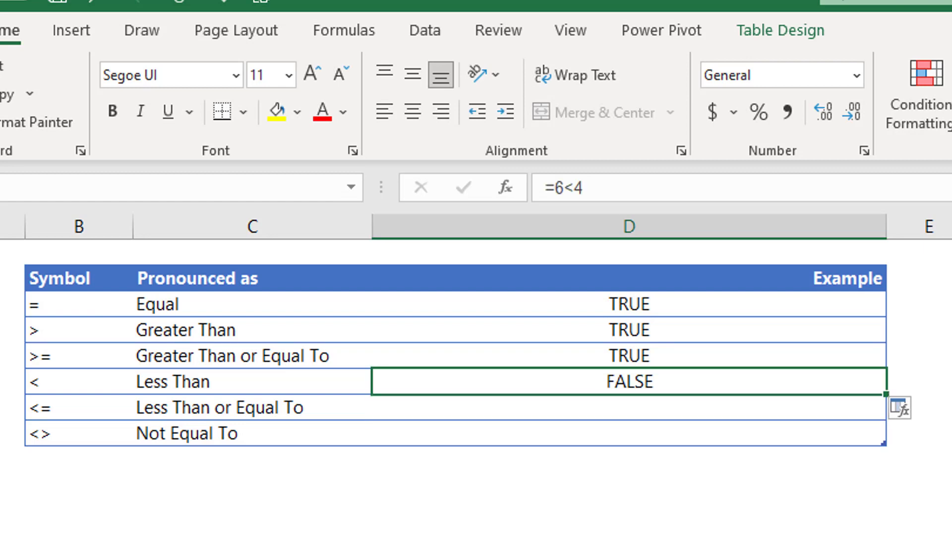
{"action": "type", "text": "=6"}
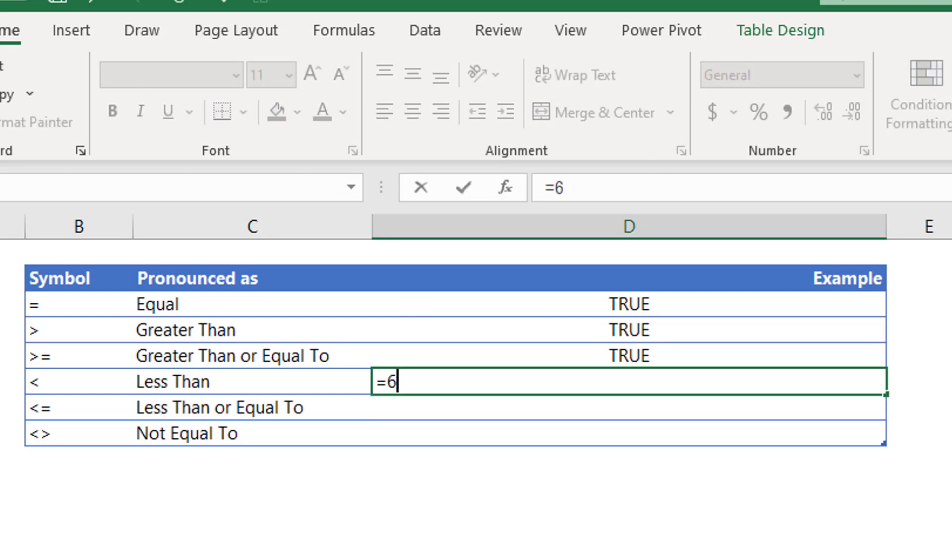
{"action": "type", "text": "<2"}
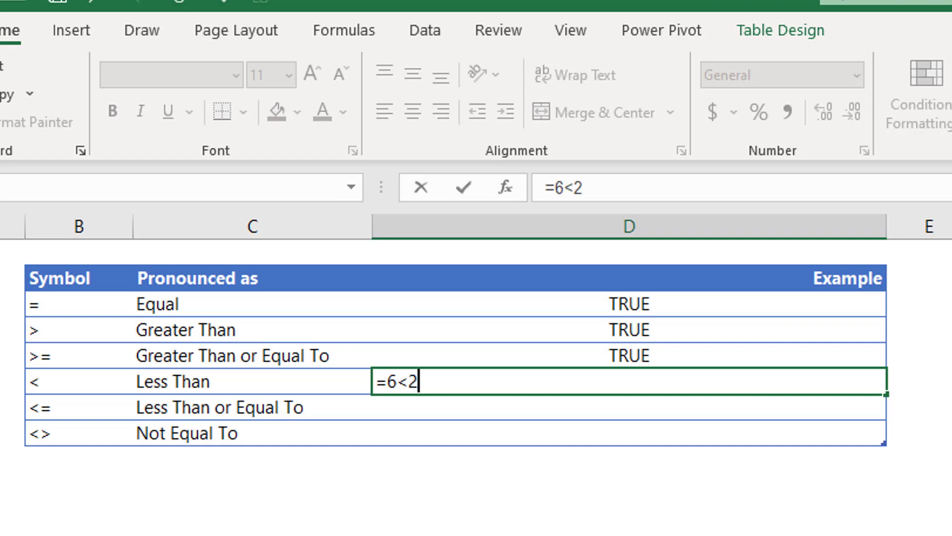
{"action": "key", "text": "BackSpace"}
{"action": "type", "text": "10"}
{"action": "key", "text": "Return"}
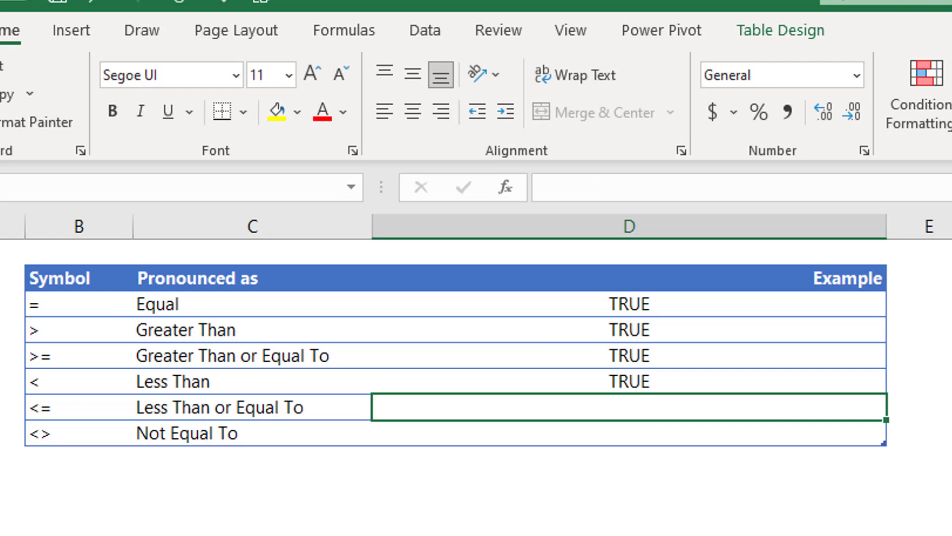
Review the symbol and label cells, ending on the Less Than or Equal To example cell.
{"action": "left_click", "coordinate": [79, 408]}
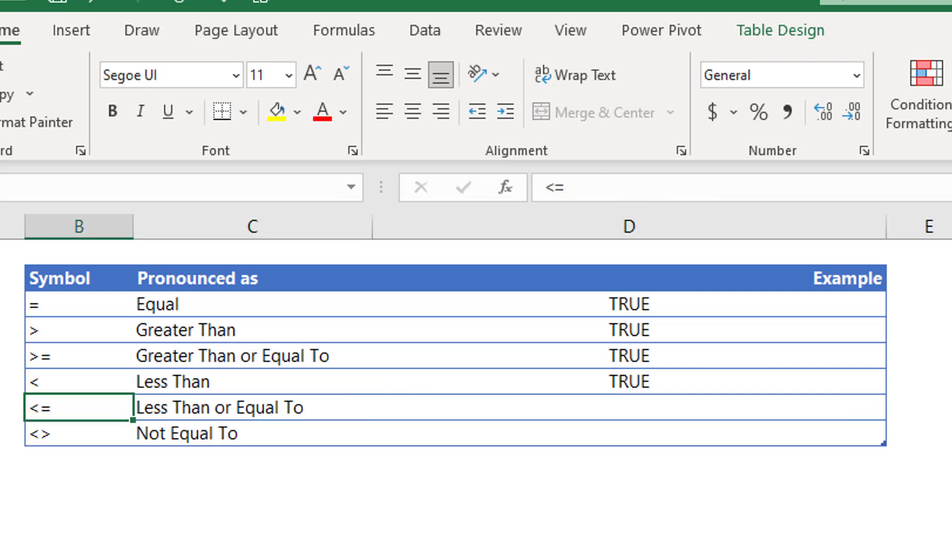
{"action": "left_click", "coordinate": [248, 408]}
{"action": "left_click", "coordinate": [248, 382]}
{"action": "left_click", "coordinate": [248, 356]}
{"action": "left_click", "coordinate": [79, 356]}
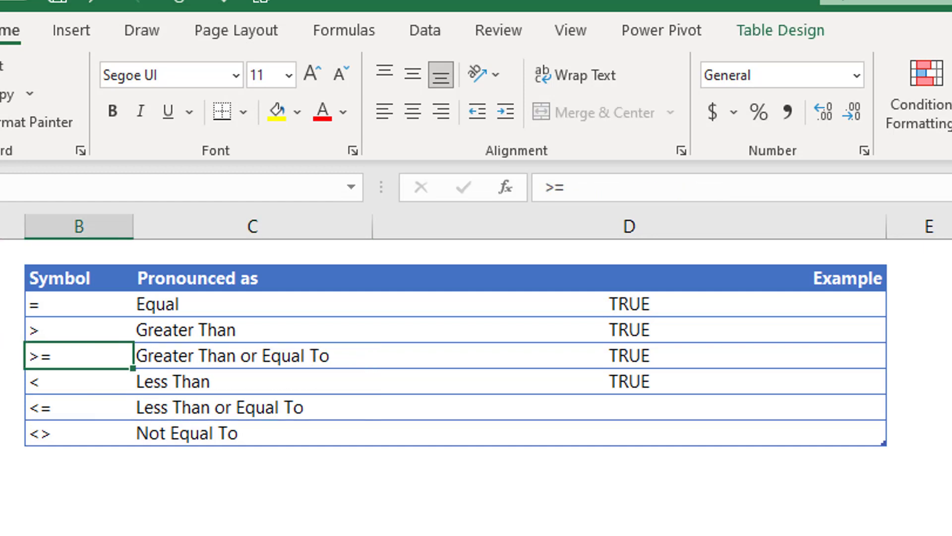
{"action": "key", "text": "Down"}
{"action": "key", "text": "Down"}
{"action": "key", "text": "Up"}
{"action": "key", "text": "Up"}
{"action": "key", "text": "Down"}
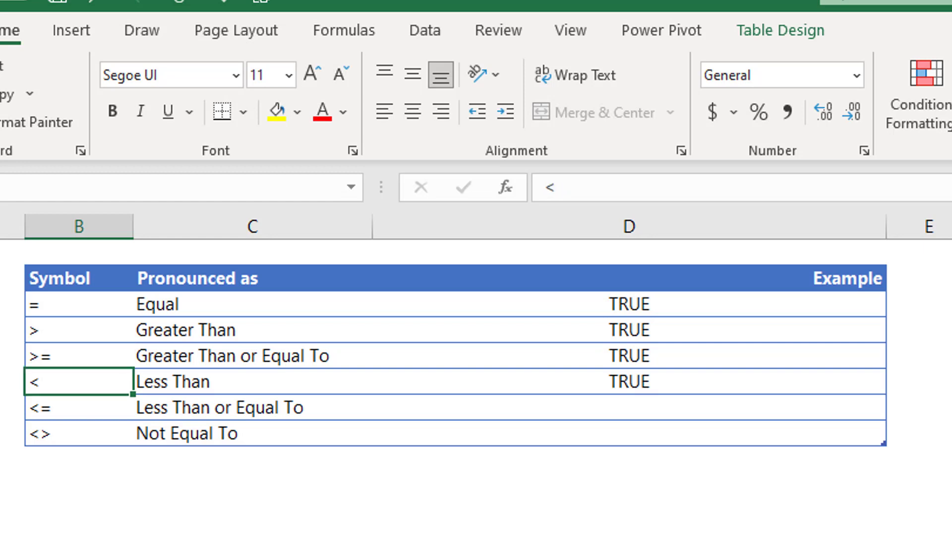
{"action": "key", "text": "Down"}
{"action": "key", "text": "Right"}
{"action": "key", "text": "Right"}
{"action": "key", "text": "Right"}
{"action": "key", "text": "Left"}
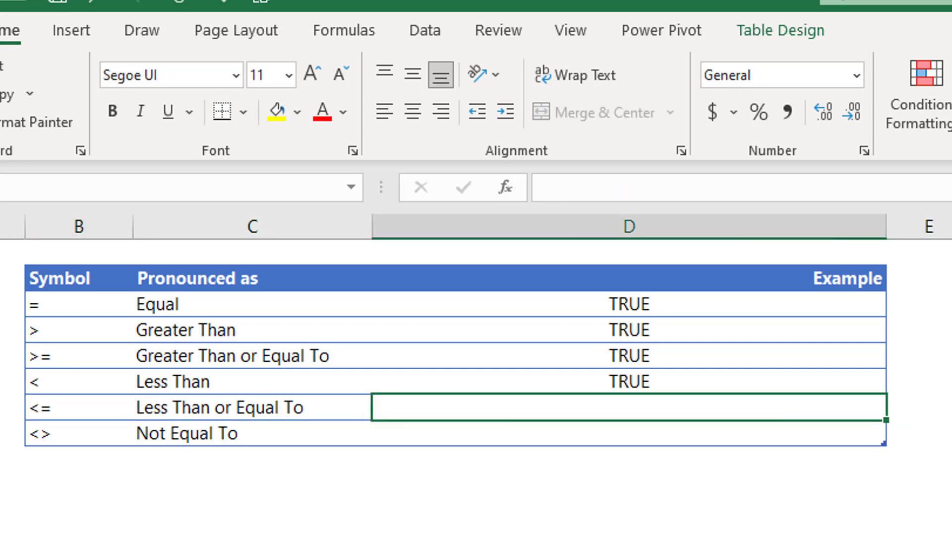
Enter =5<=5 in the <= example, then replace it with =5<=3, showing FALSE.
{"action": "type", "text": "=5"}
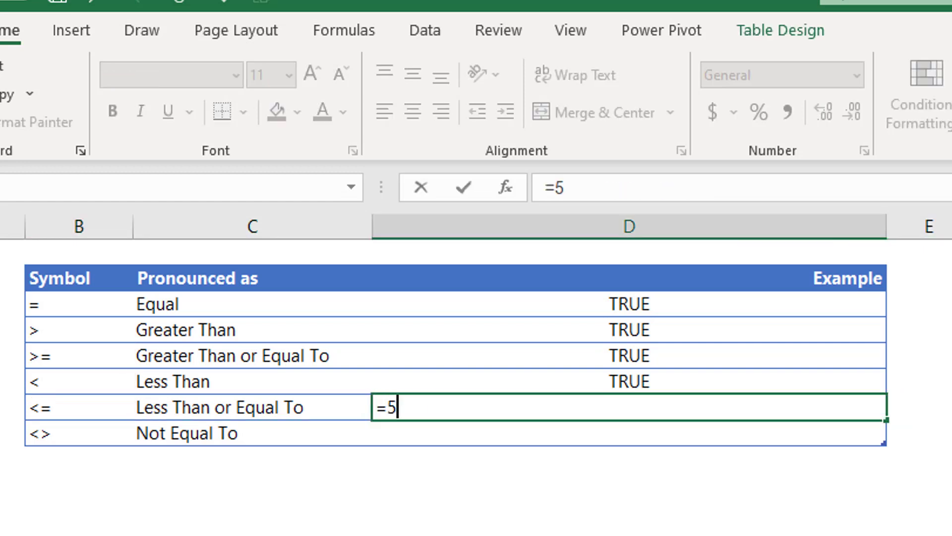
{"action": "type", "text": "<=5"}
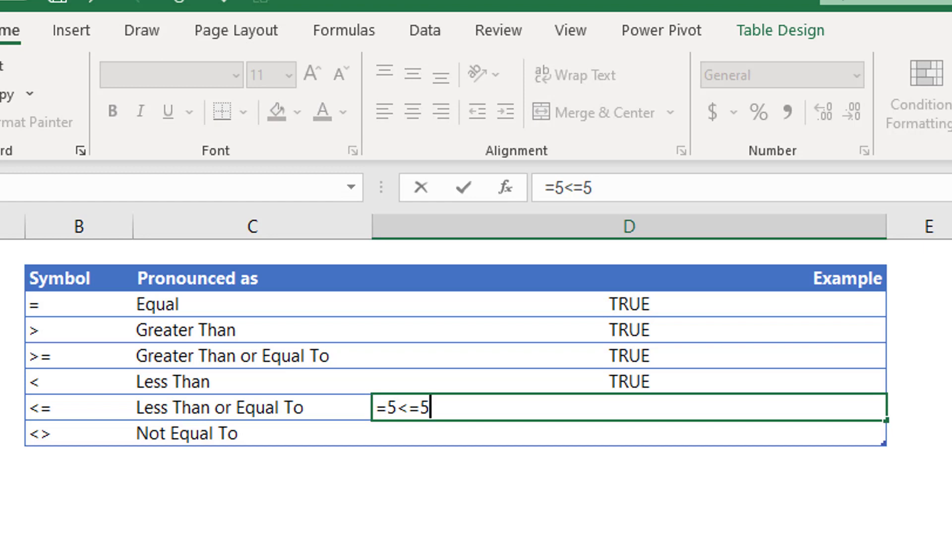
{"action": "key", "text": "Return"}
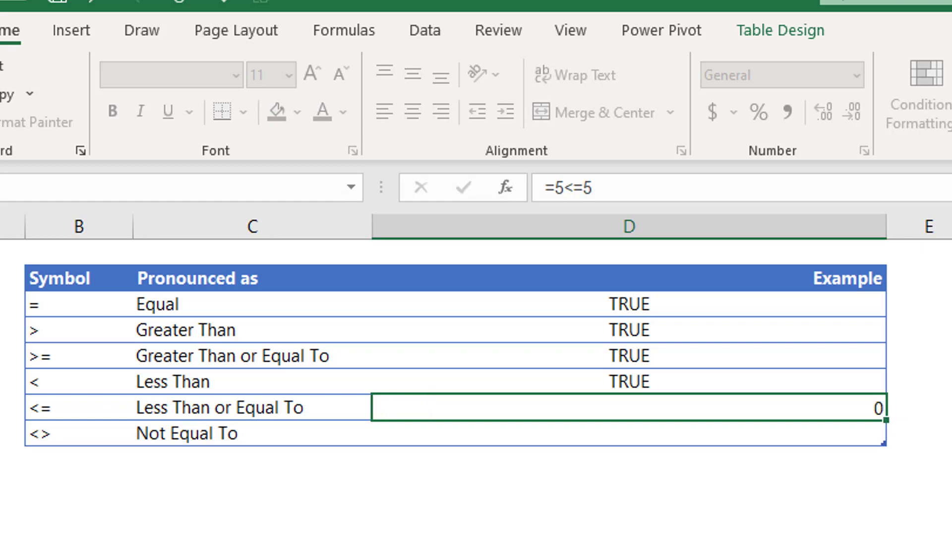
{"action": "left_click", "coordinate": [629, 407]}
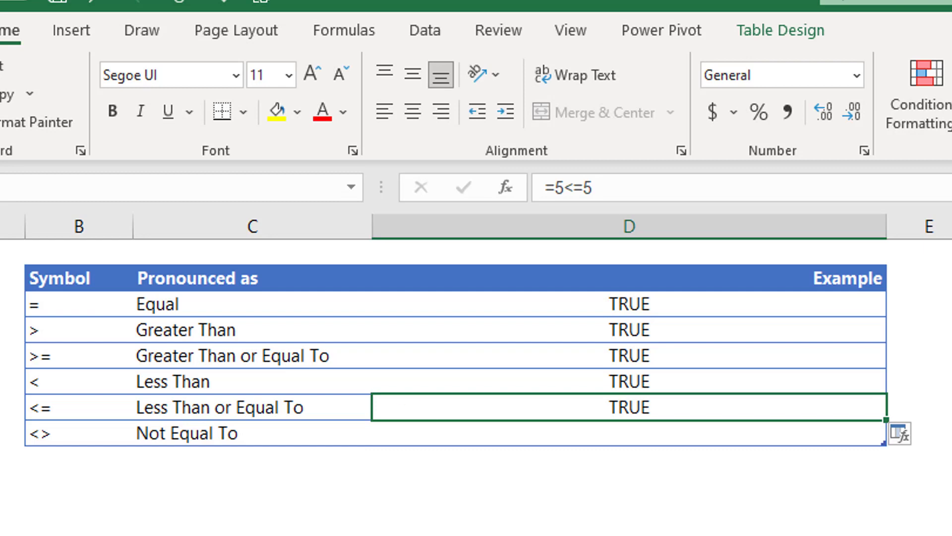
{"action": "type", "text": "=%<"}
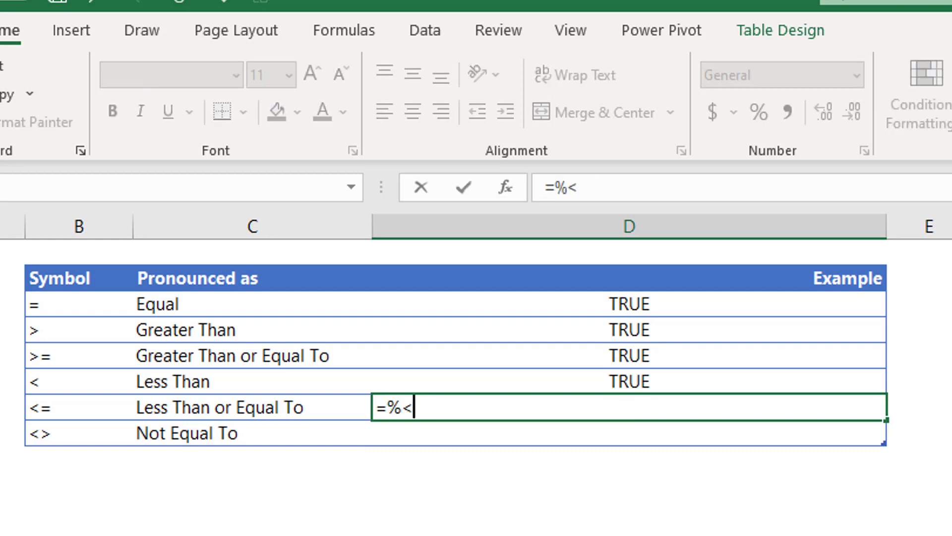
{"action": "type", "text": "=3"}
{"action": "key", "text": "BackSpace"}
{"action": "key", "text": "BackSpace"}
{"action": "key", "text": "BackSpace"}
{"action": "key", "text": "BackSpace"}
{"action": "key", "text": "BackSpace"}
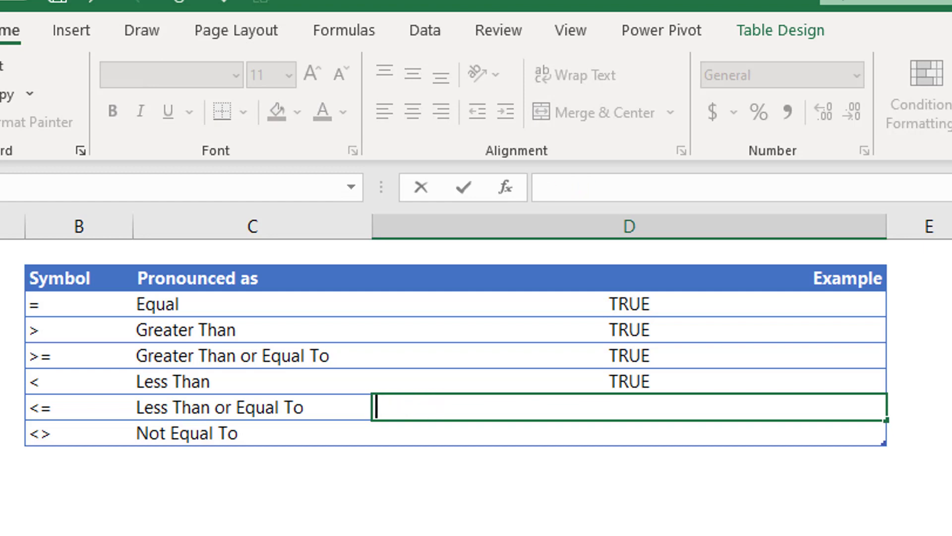
{"action": "type", "text": "=5<="}
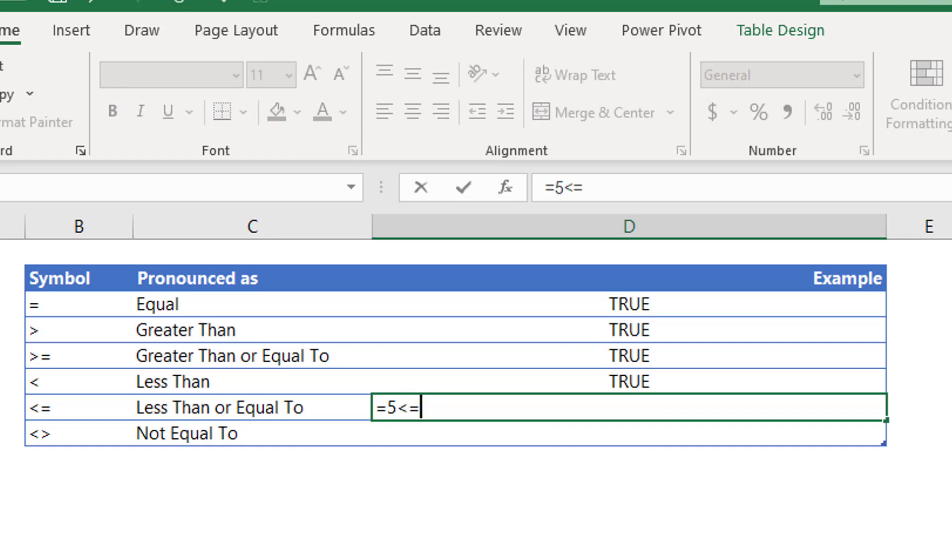
{"action": "type", "text": "3"}
{"action": "key", "text": "Return"}
{"action": "key", "text": "Up"}
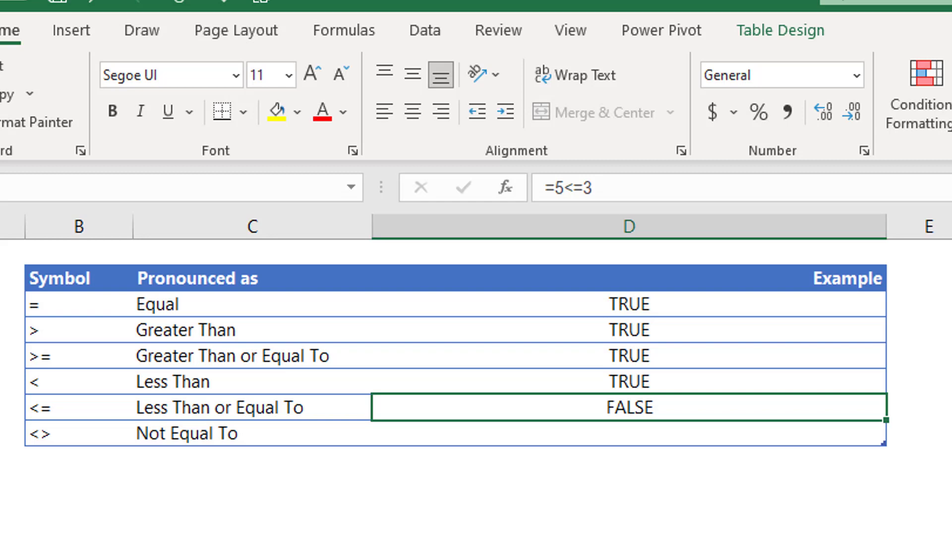
{"action": "key", "text": "Down"}
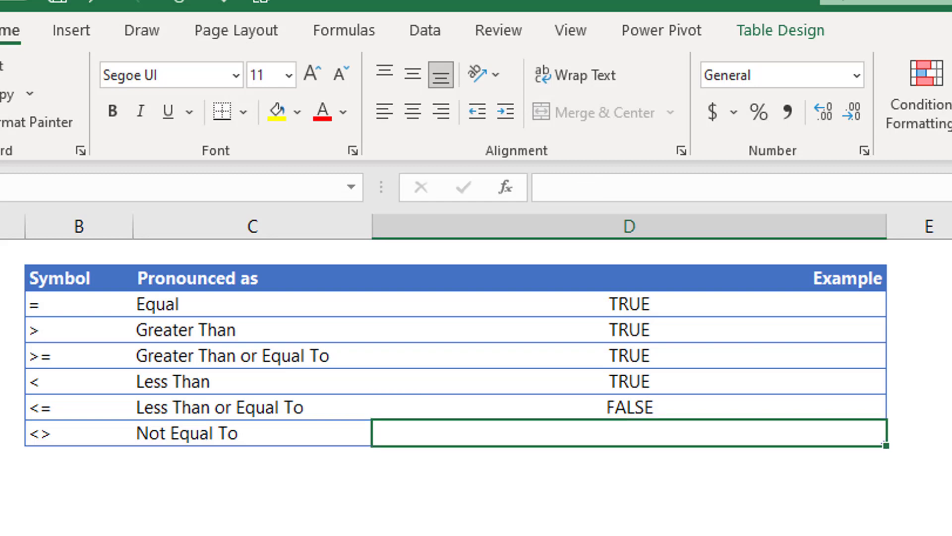
{"action": "left_click", "coordinate": [70, 312]}
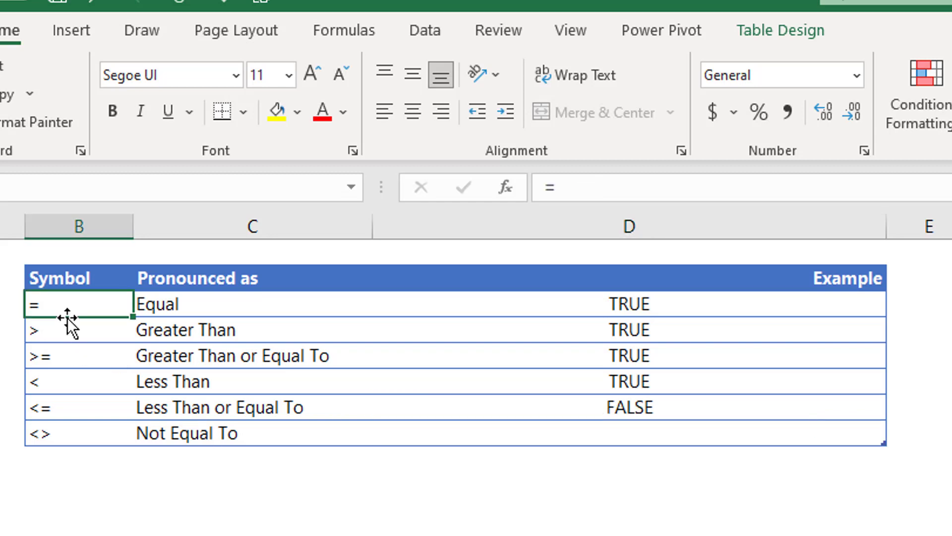
{"action": "left_click", "coordinate": [64, 430]}
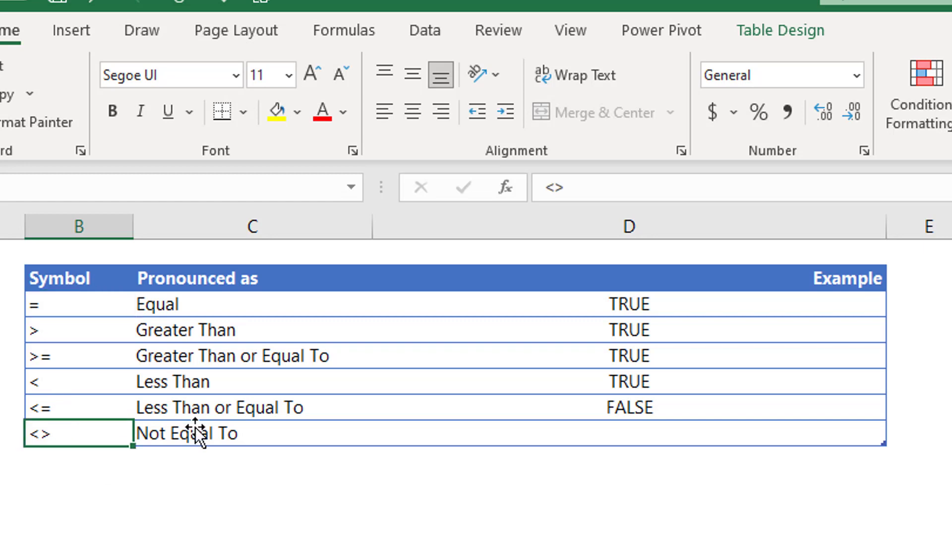
{"action": "left_click", "coordinate": [71, 503]}
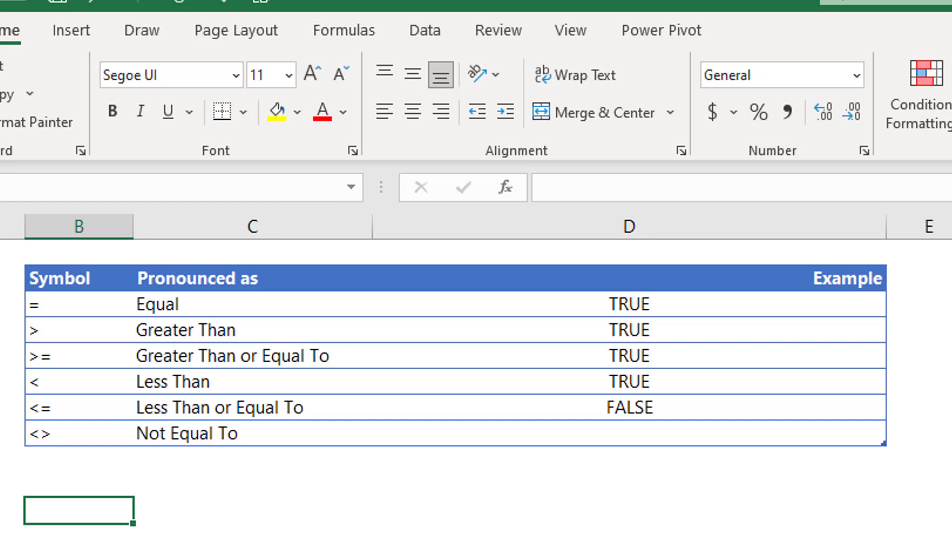
{"action": "key", "text": "Up"}
{"action": "key", "text": "Up"}
{"action": "key", "text": "Up"}
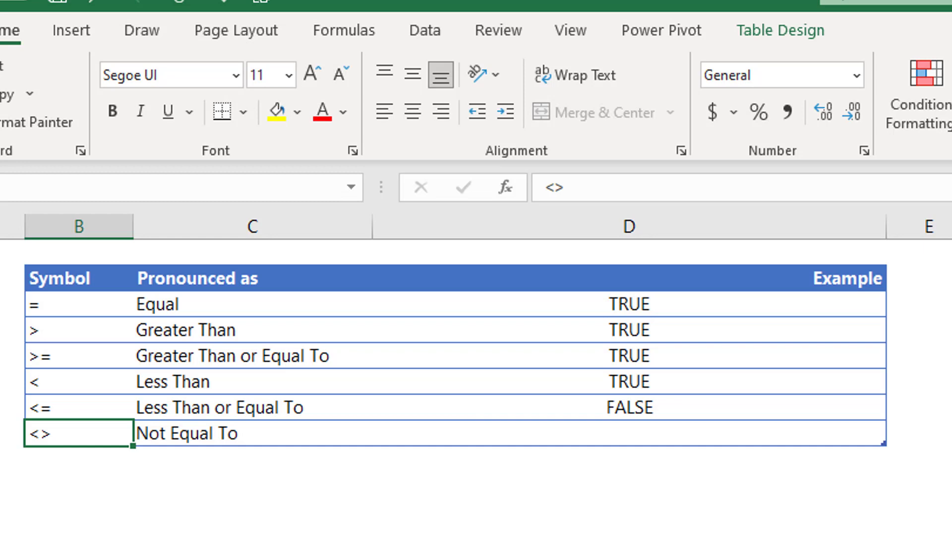
Enter =5<>5 in the Not Equal To example cell.
{"action": "key", "text": "Right"}
{"action": "key", "text": "Right"}
{"action": "key", "text": "Right"}
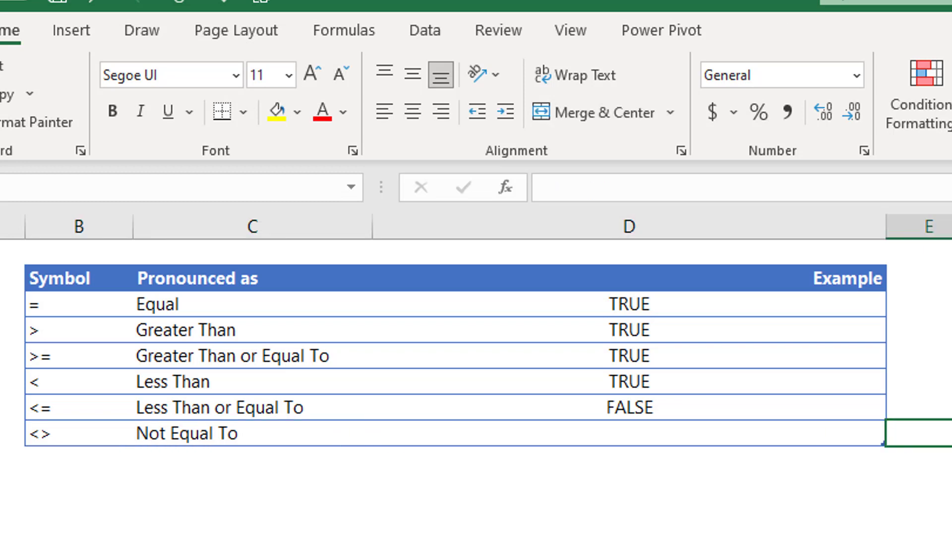
{"action": "key", "text": "Left"}
{"action": "type", "text": "="}
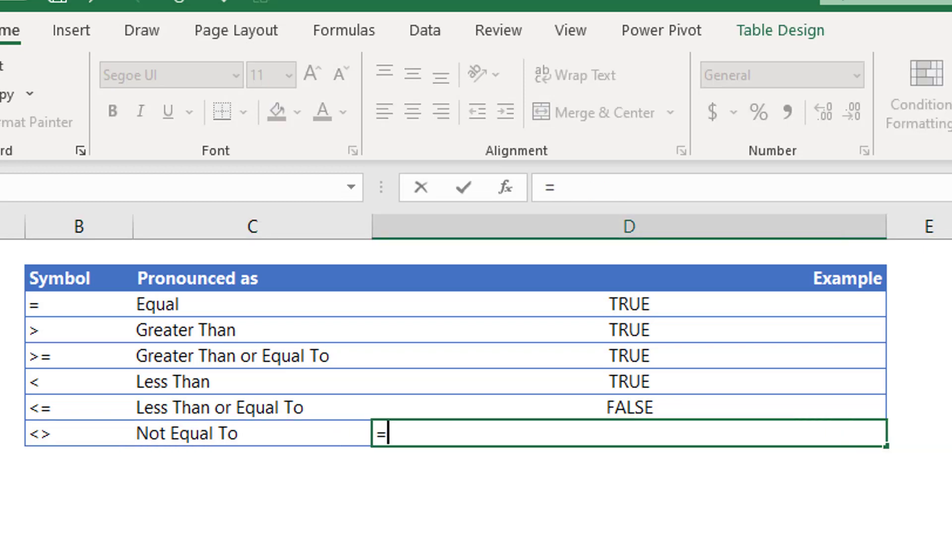
{"action": "type", "text": "5<"}
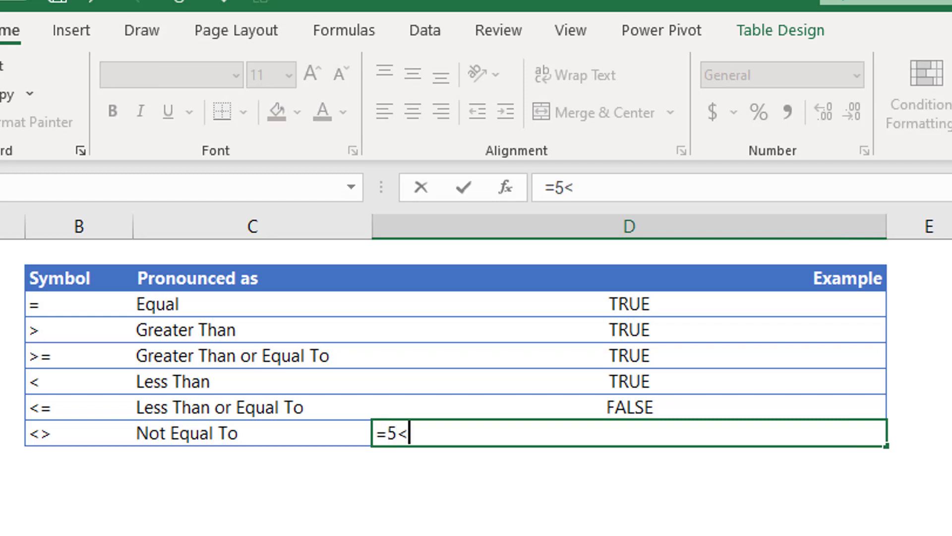
{"action": "type", "text": ">5"}
{"action": "key", "text": "Return"}
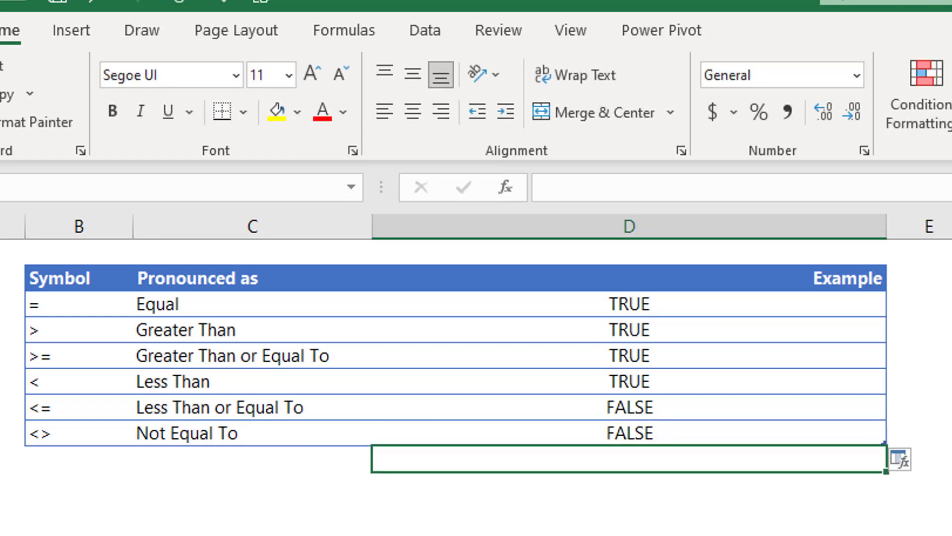
Rewrite the formula as the mistyped =6><4, triggering Excel's correction prompt.
{"action": "key", "text": "Up"}
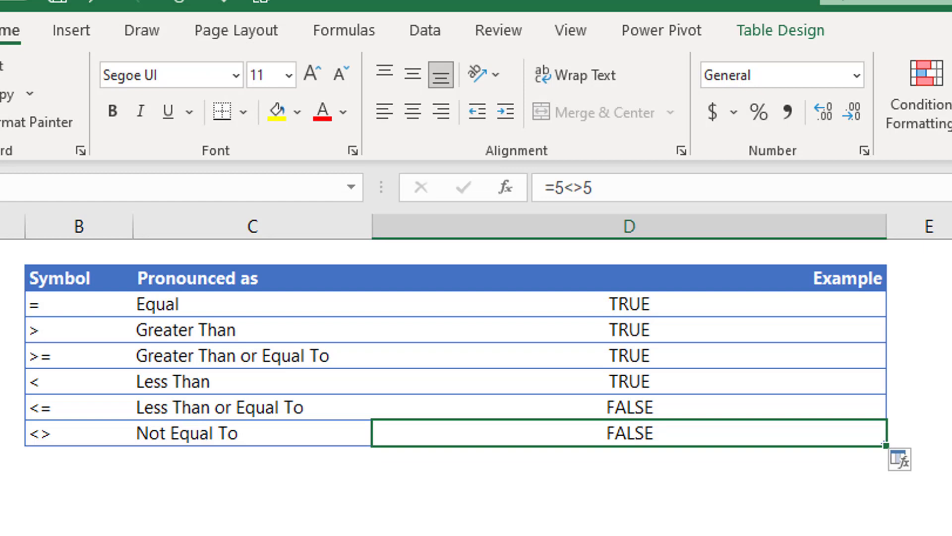
{"action": "type", "text": "="}
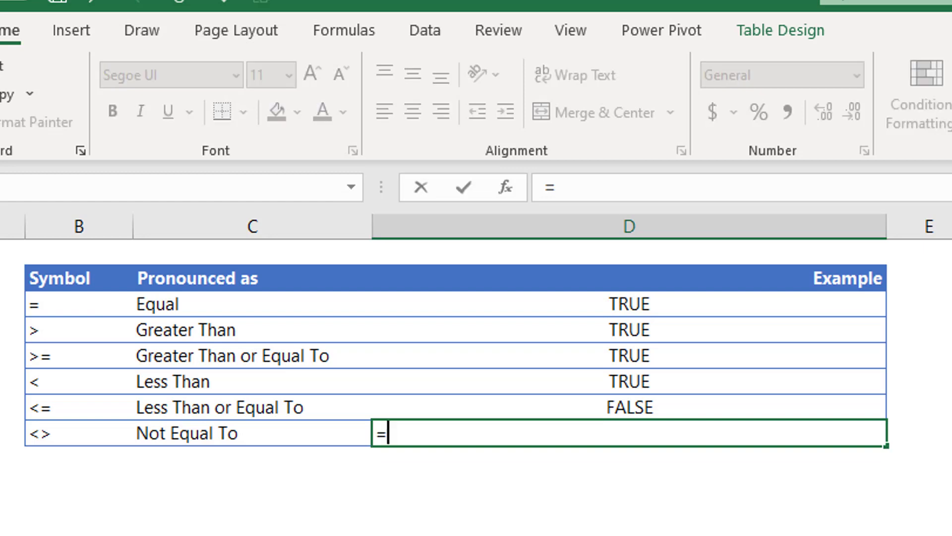
{"action": "type", "text": "6<>"}
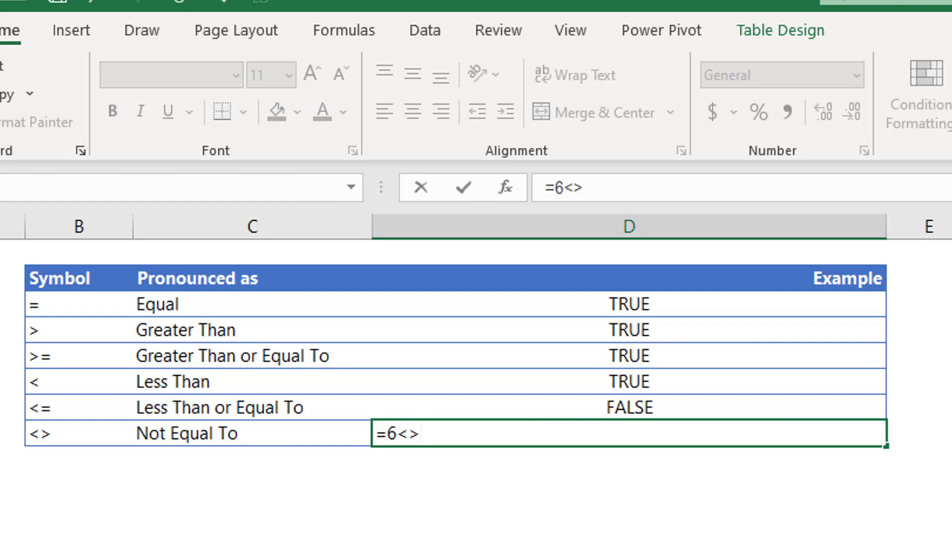
{"action": "key", "text": "BackSpace"}
{"action": "key", "text": "BackSpace"}
{"action": "type", "text": "><4"}
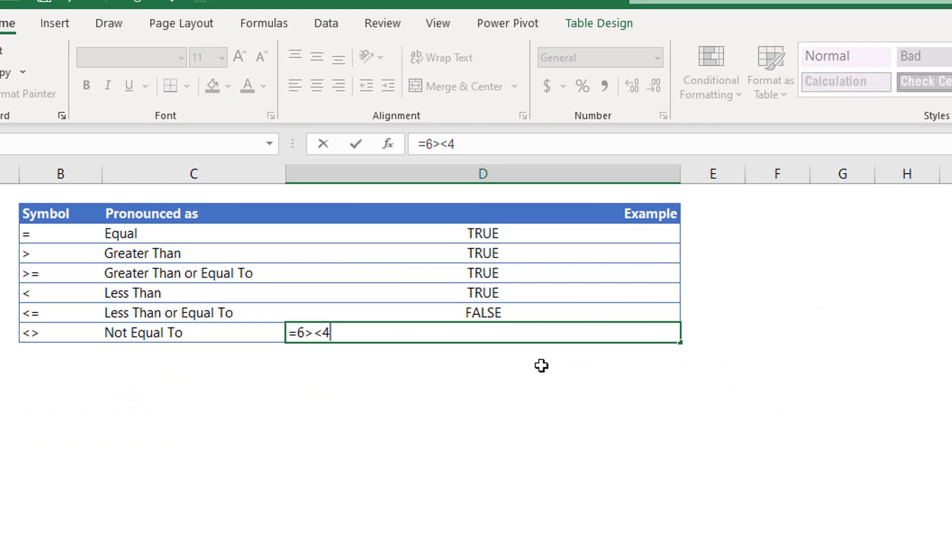
{"action": "key", "text": "Return"}
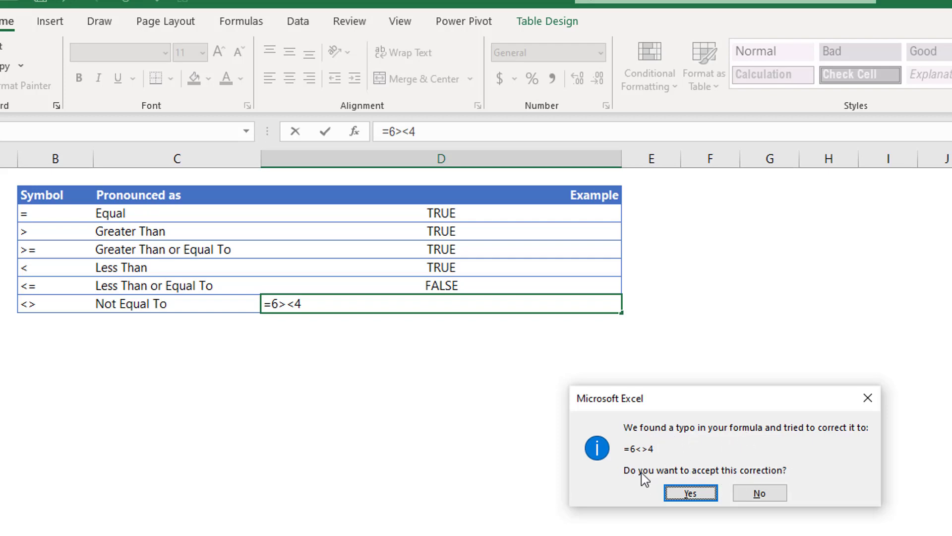
Accept the =6<>4 correction, then select the empty Example cell in the Ampersand row.
{"action": "left_click", "coordinate": [687, 491]}
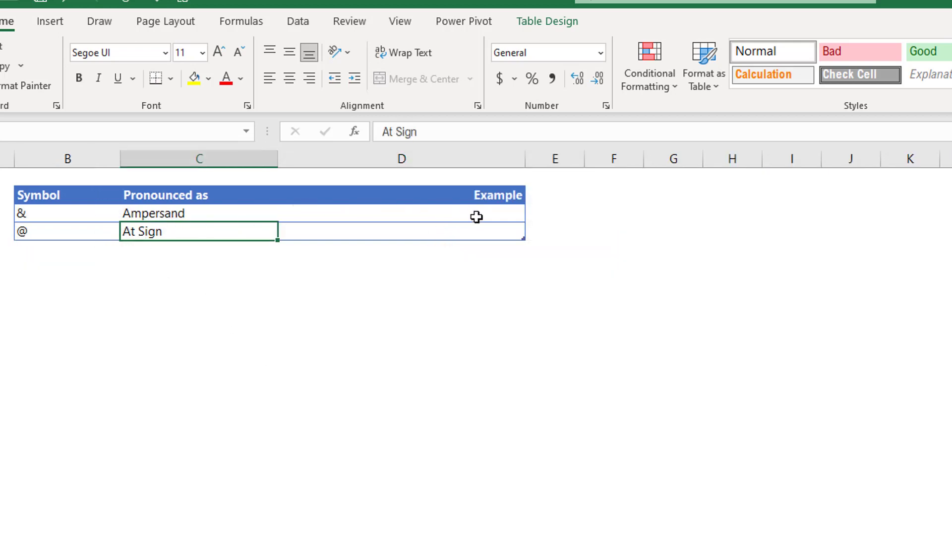
{"action": "left_click", "coordinate": [472, 213]}
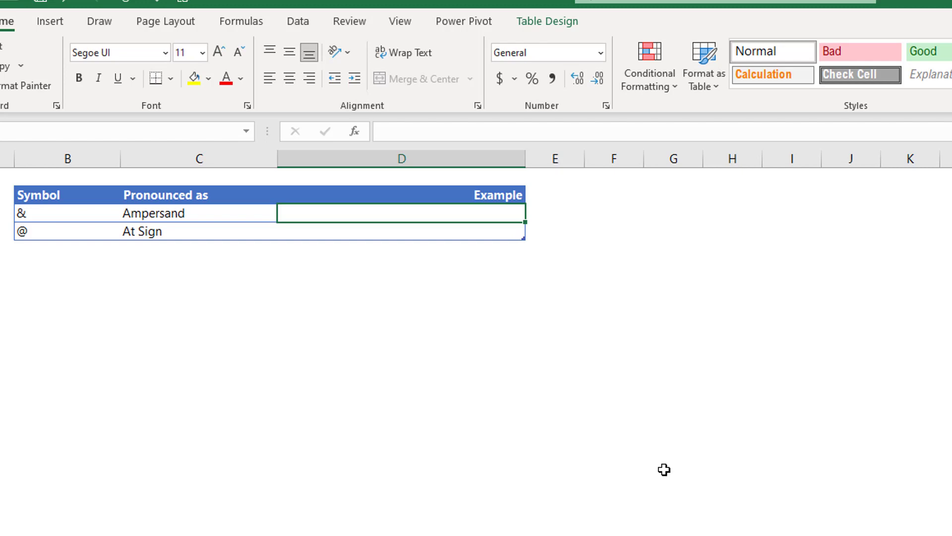
{"action": "left_click", "coordinate": [21, 214]}
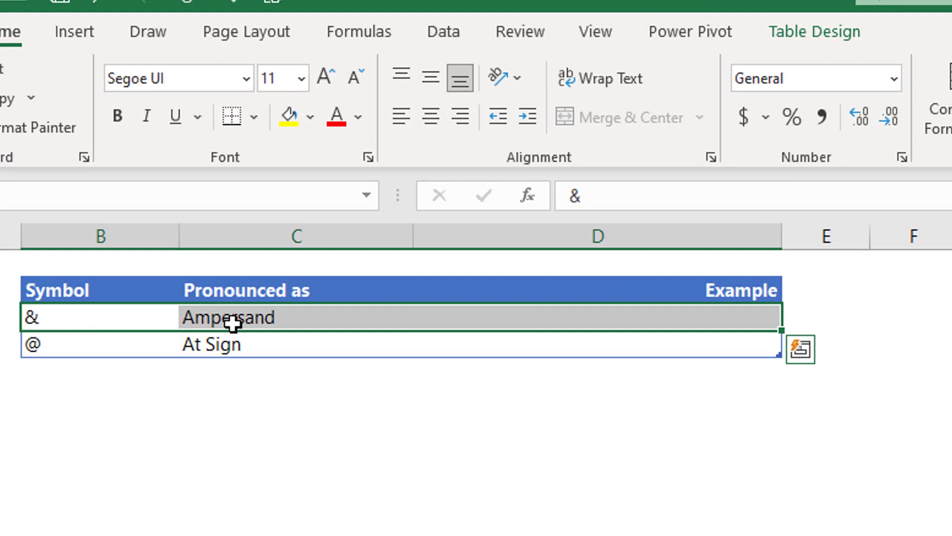
{"action": "left_click", "coordinate": [117, 323]}
{"action": "left_click", "coordinate": [251, 325]}
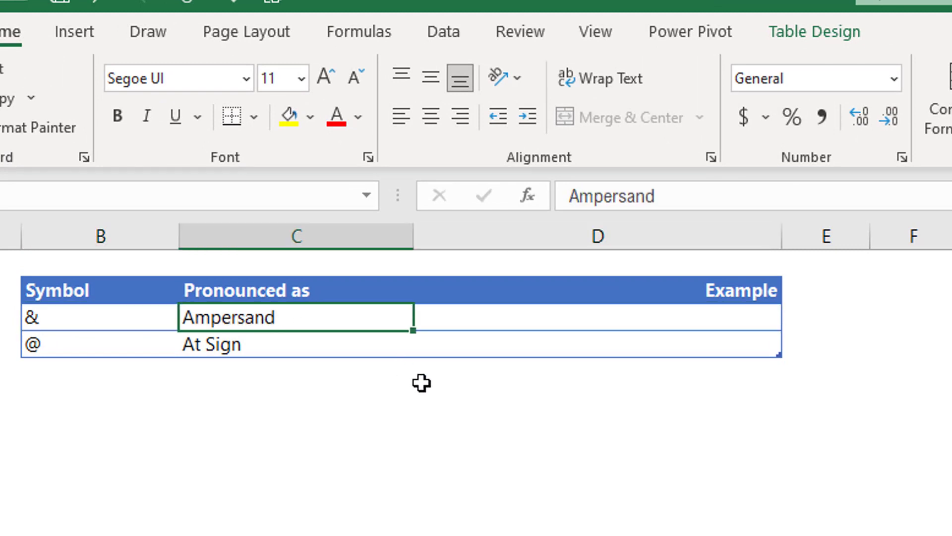
{"action": "left_click", "coordinate": [725, 320]}
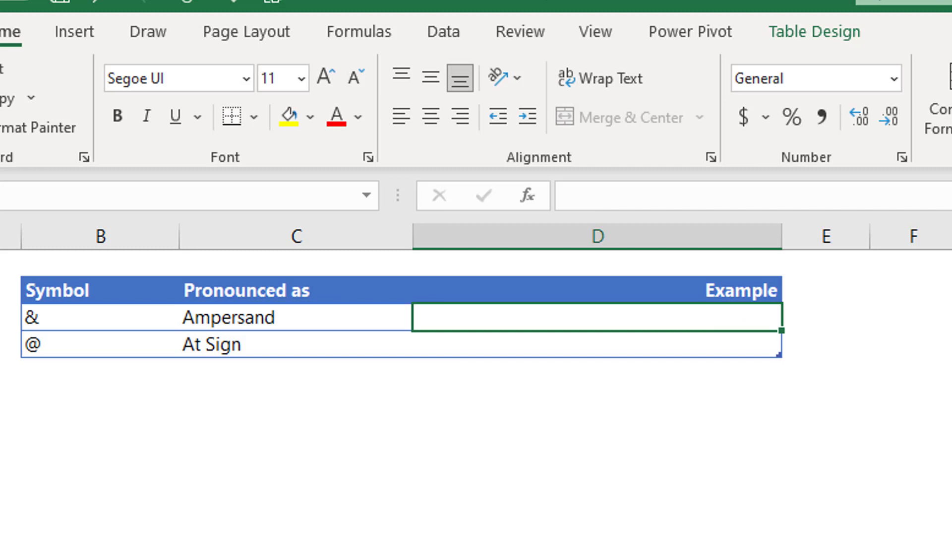
Enter =3&2 in the Ampersand row's Example cell so it displays 32.
{"action": "type", "text": "=3"}
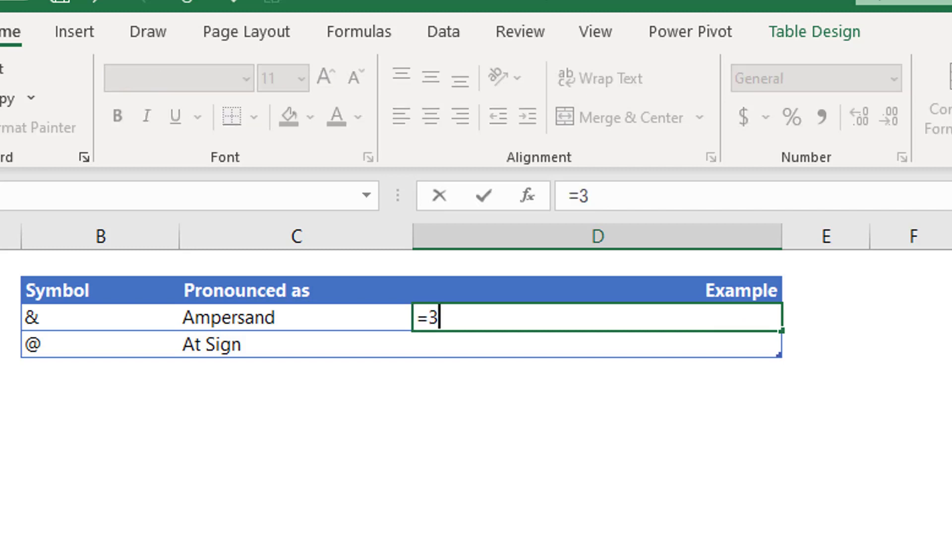
{"action": "type", "text": "&2"}
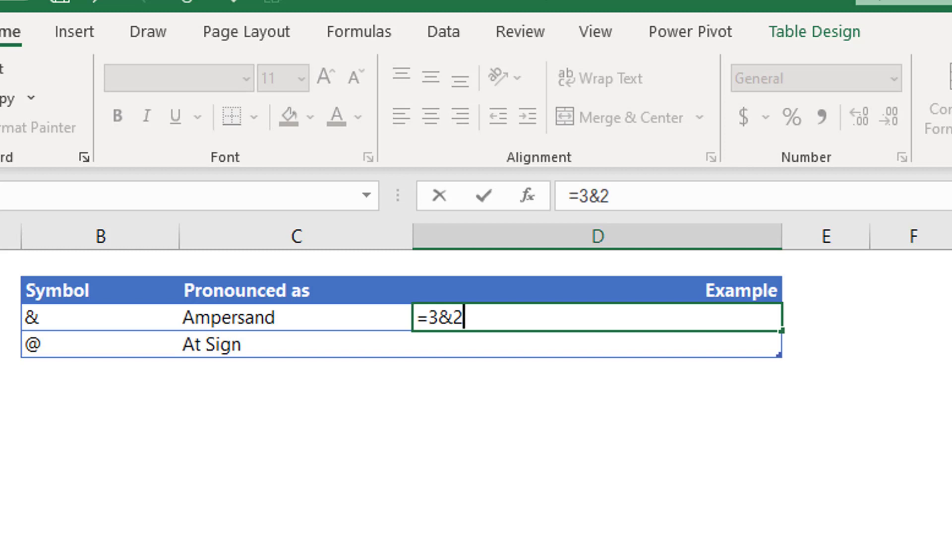
{"action": "key", "text": "Return"}
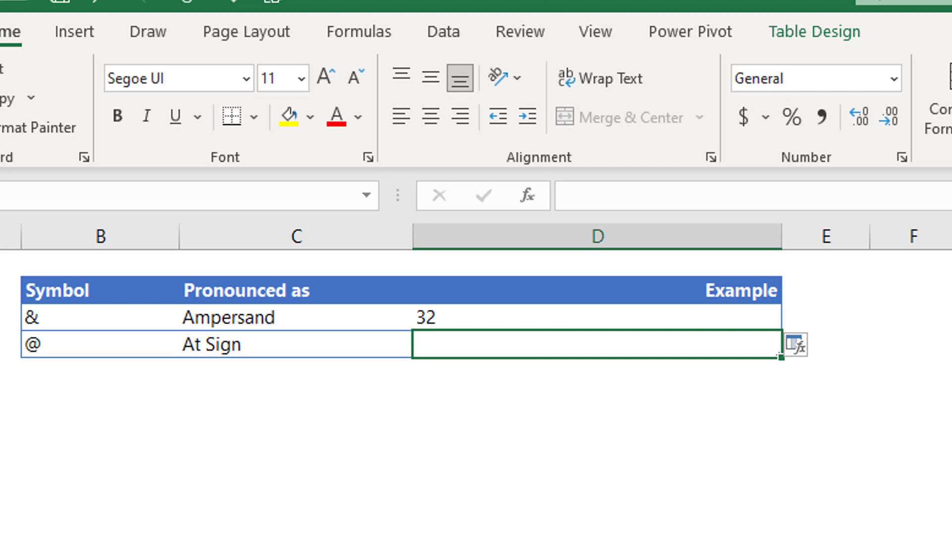
{"action": "left_click", "coordinate": [598, 317]}
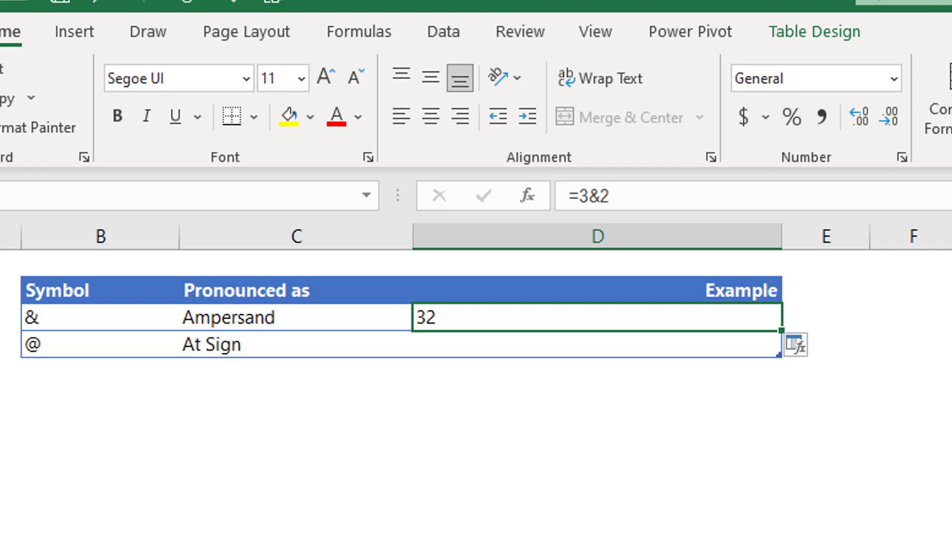
Type a first name and a last name into two stacked column B cells below the table.
{"action": "key", "text": "Down"}
{"action": "key", "text": "Down"}
{"action": "key", "text": "Down"}
{"action": "key", "text": "Left"}
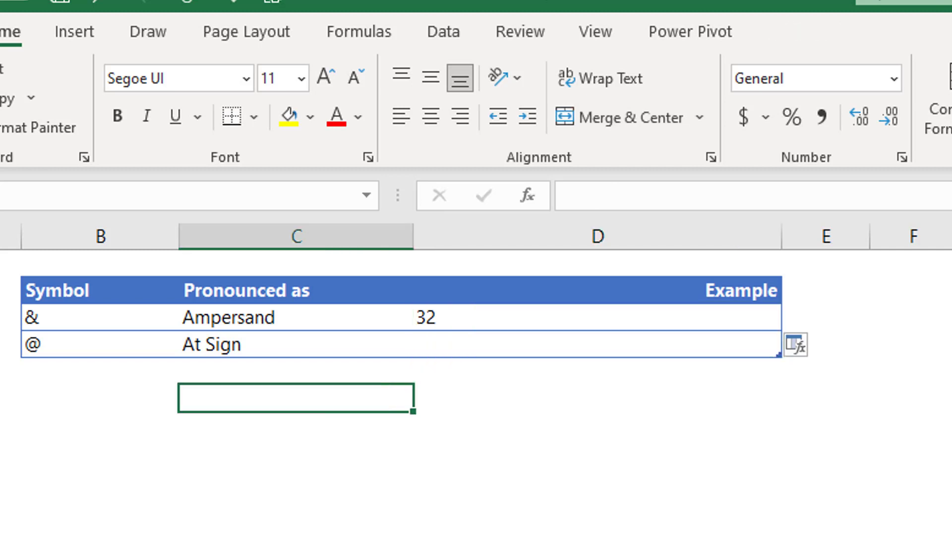
{"action": "key", "text": "Down"}
{"action": "key", "text": "Left"}
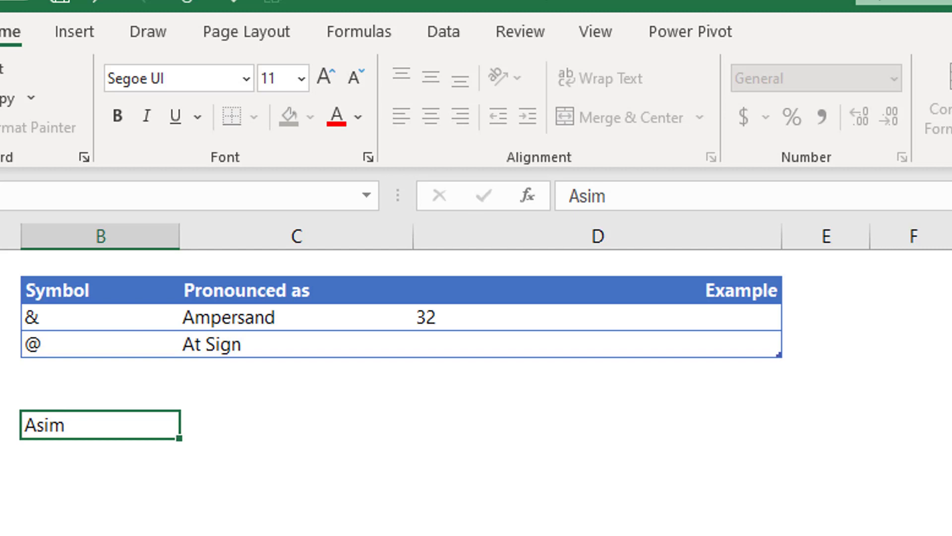
{"action": "key", "text": "Return"}
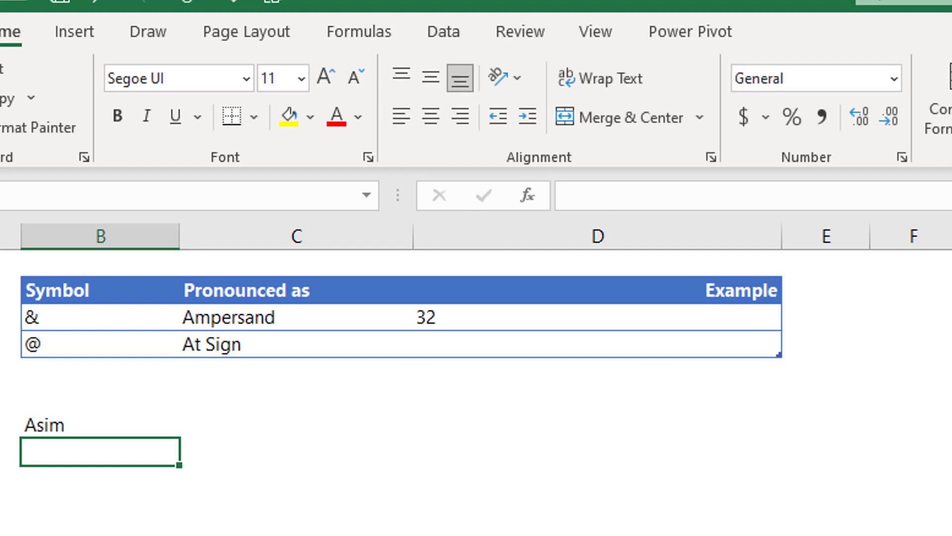
{"action": "key", "text": "Return"}
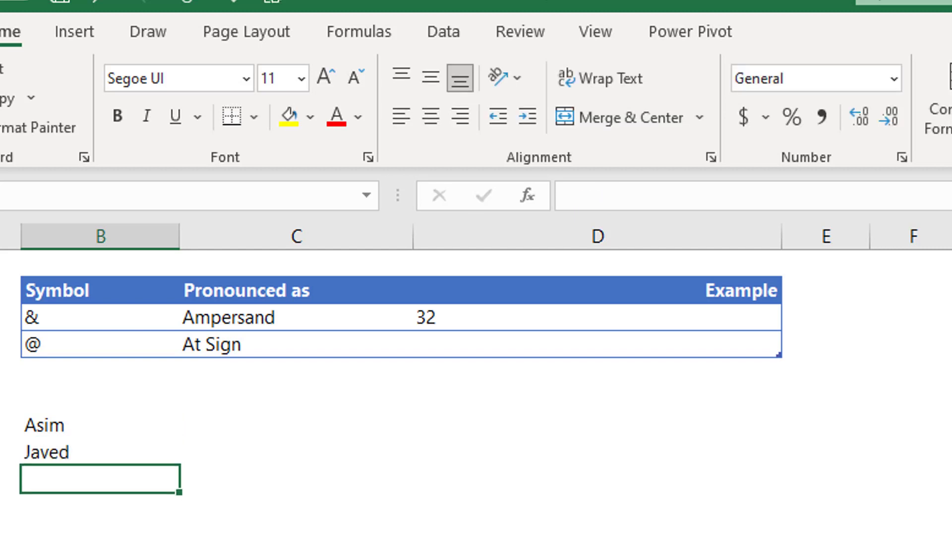
{"action": "key", "text": "Up"}
{"action": "key", "text": "Up"}
{"action": "key", "text": "Right"}
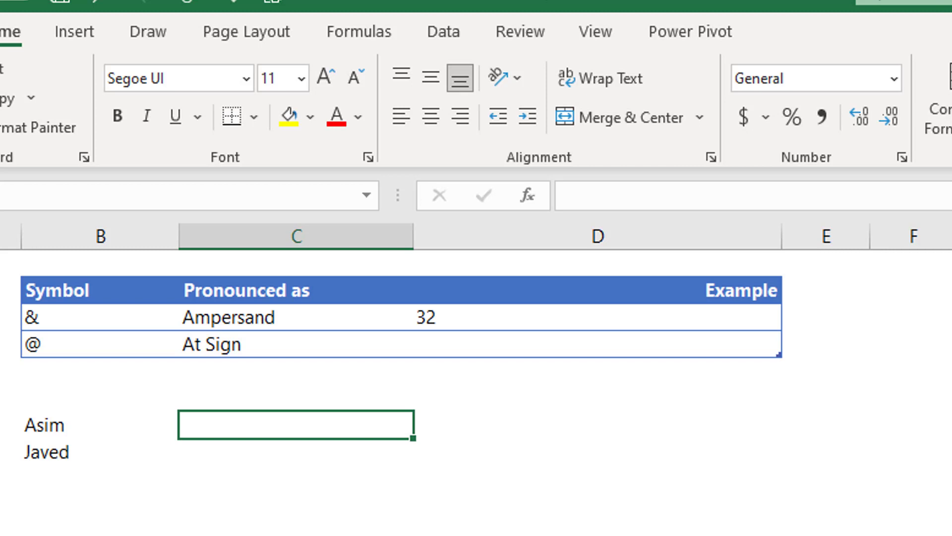
Enter =B7&B8 in C7 to join the first and last name cells.
{"action": "type", "text": "="}
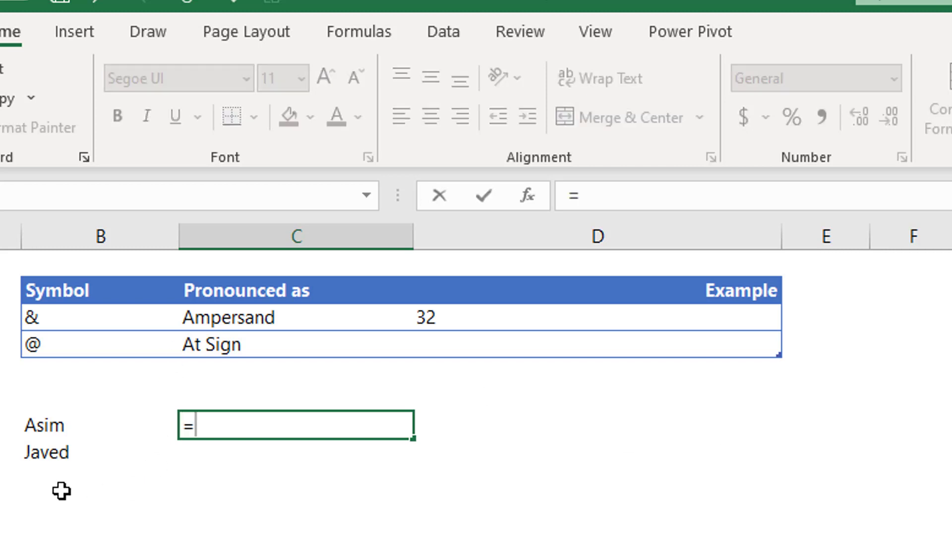
{"action": "left_click", "coordinate": [43, 432]}
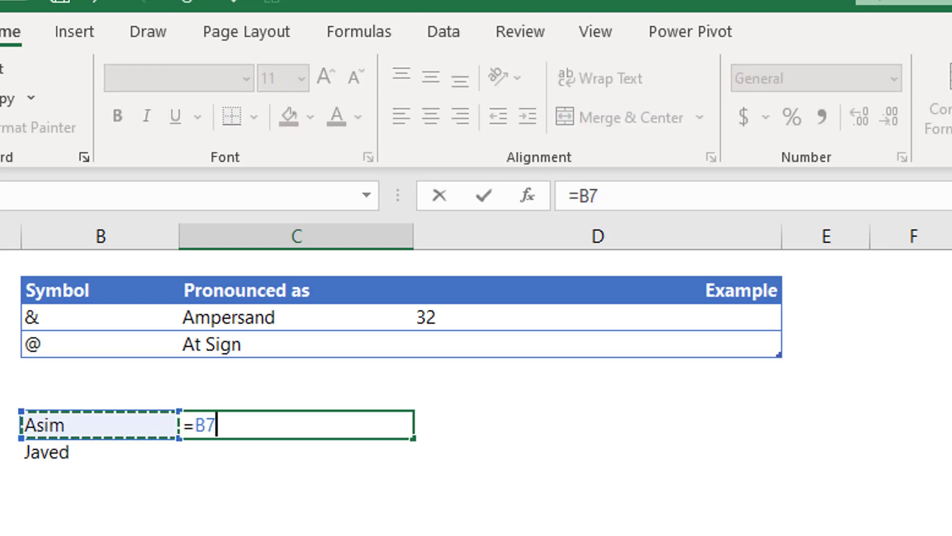
{"action": "type", "text": "&"}
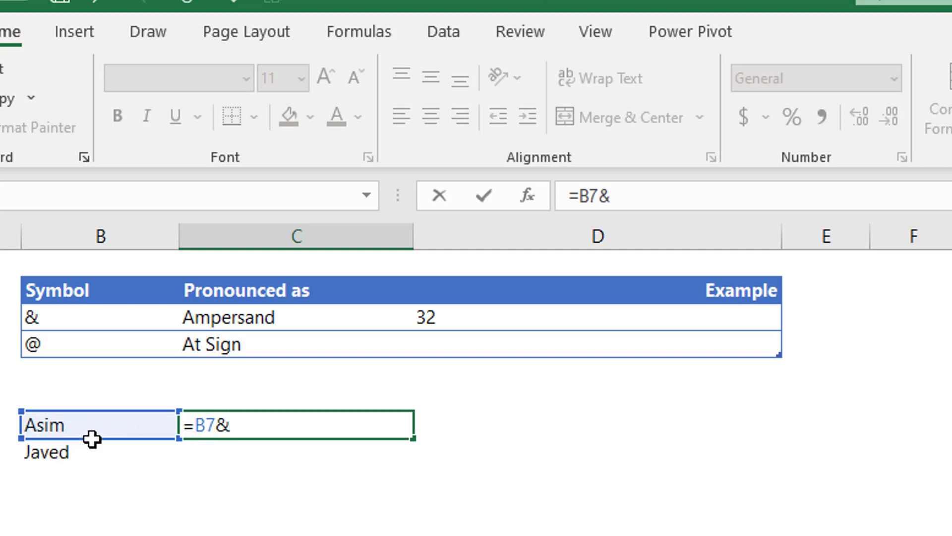
{"action": "left_click", "coordinate": [68, 453]}
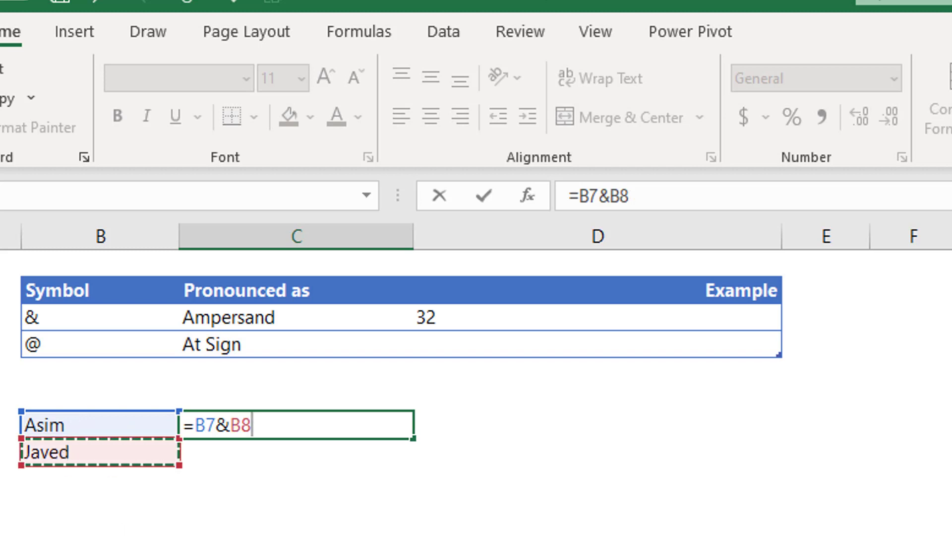
{"action": "key", "text": "Return"}
{"action": "key", "text": "Up"}
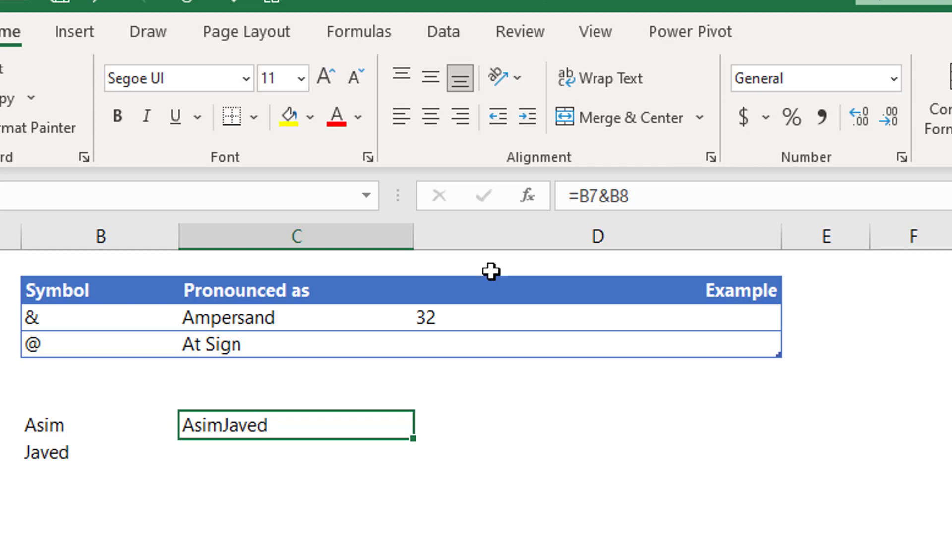
Edit the C7 joining formula in the formula bar to try adding a space, then recommit it.
{"action": "left_click", "coordinate": [613, 196]}
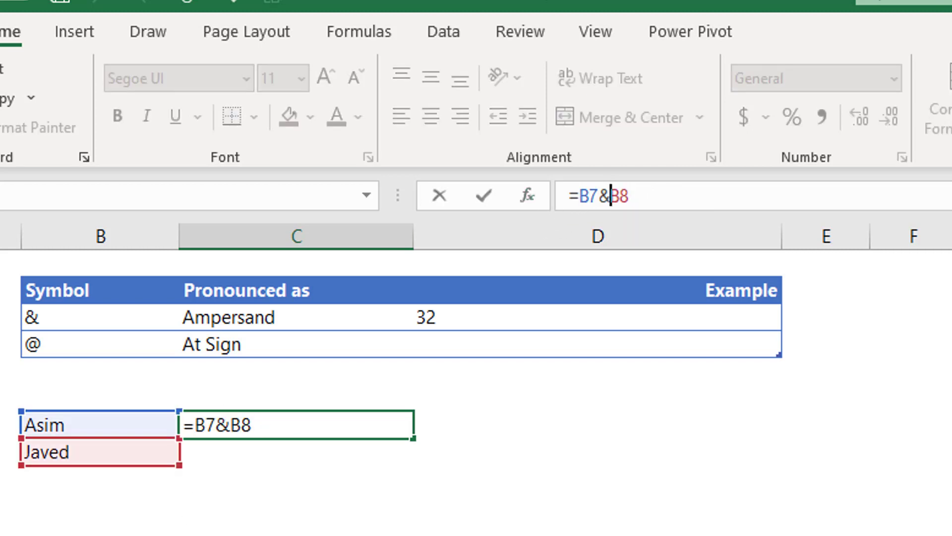
{"action": "key", "text": "Return"}
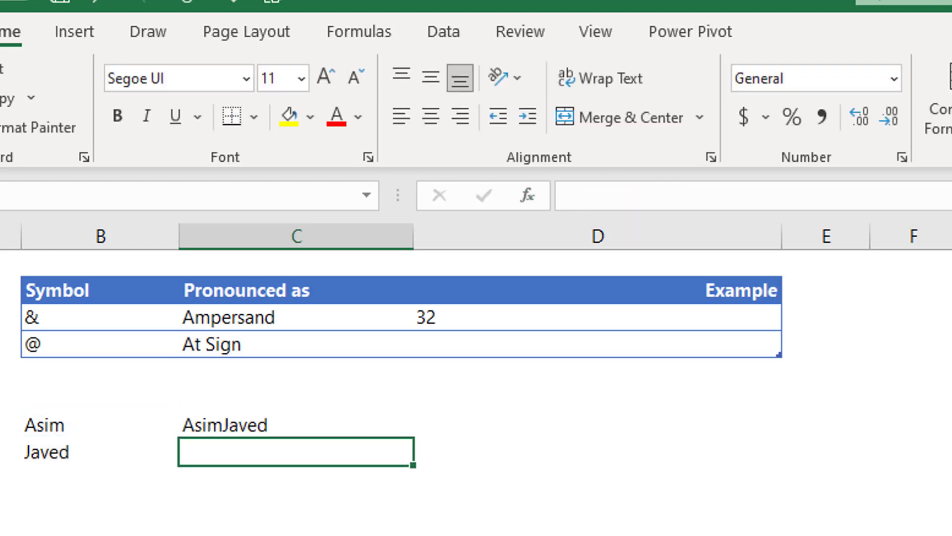
{"action": "key", "text": "Up"}
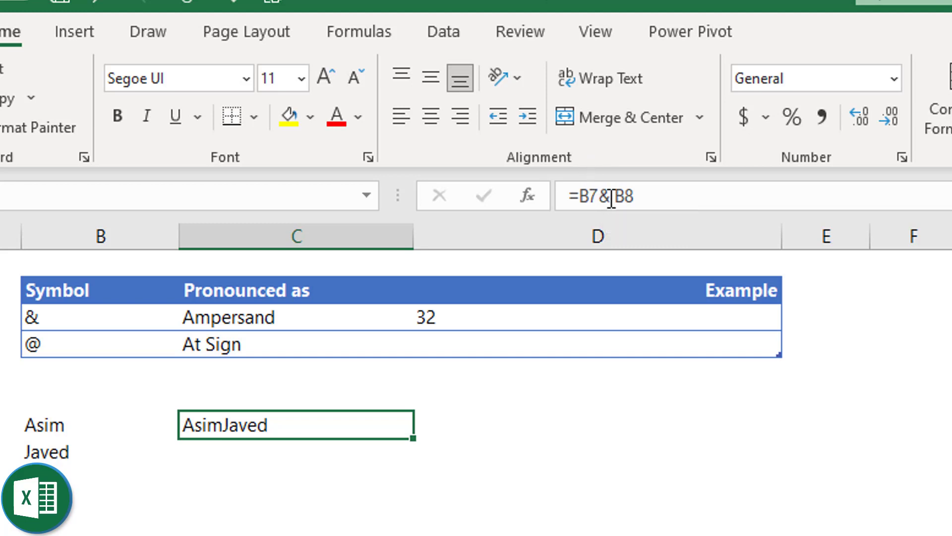
{"action": "left_click", "coordinate": [603, 199]}
{"action": "key", "text": "shift+Left"}
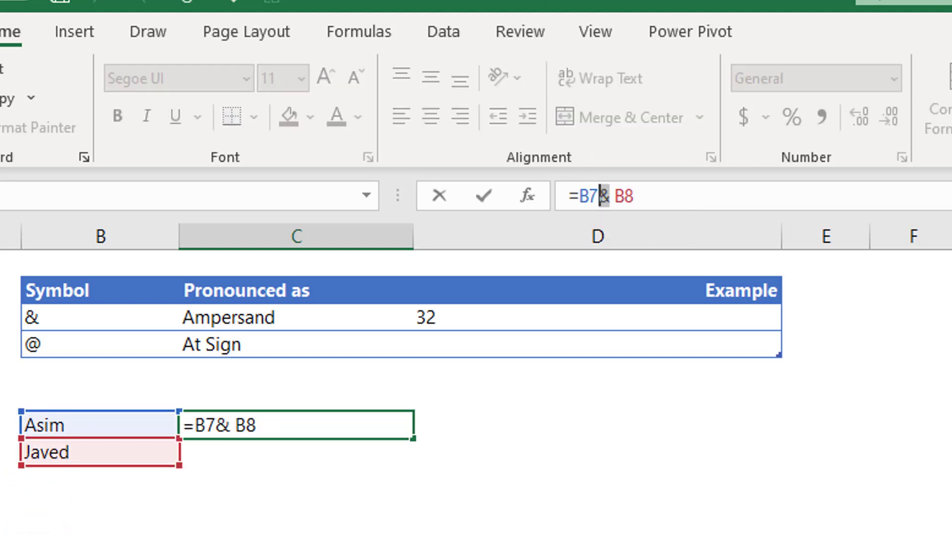
{"action": "left_click", "coordinate": [610, 196]}
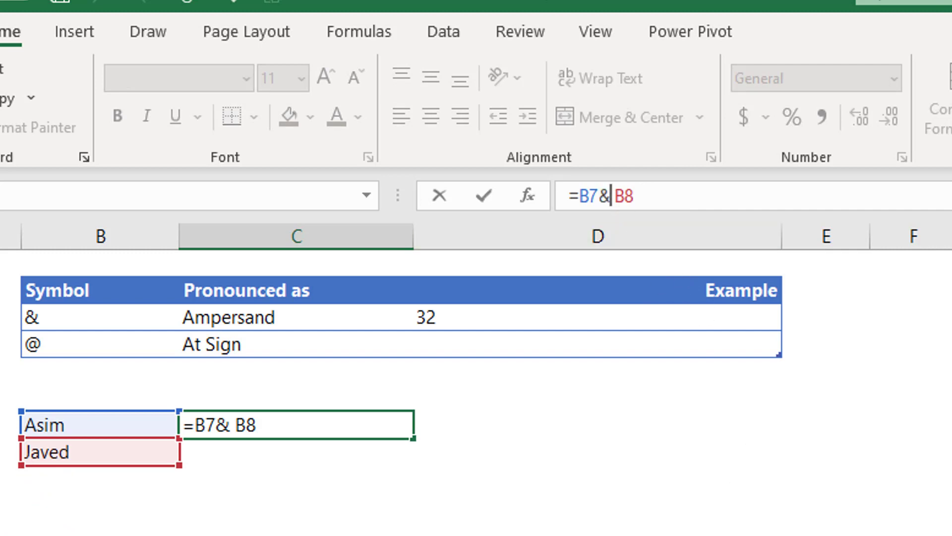
{"action": "key", "text": "ctrl+Return"}
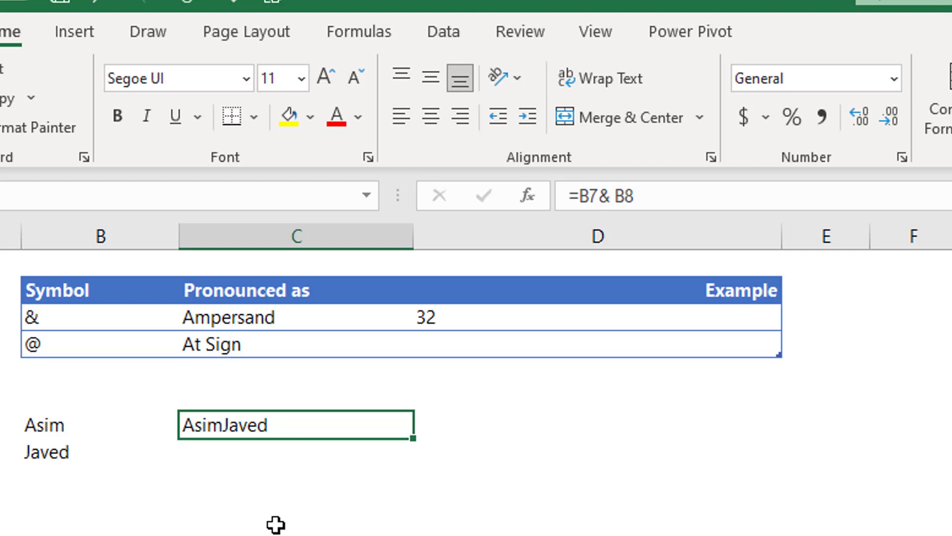
Rewrite C7 as =B7&" "&B8 so the two names appear separated by a space.
{"action": "type", "text": "="}
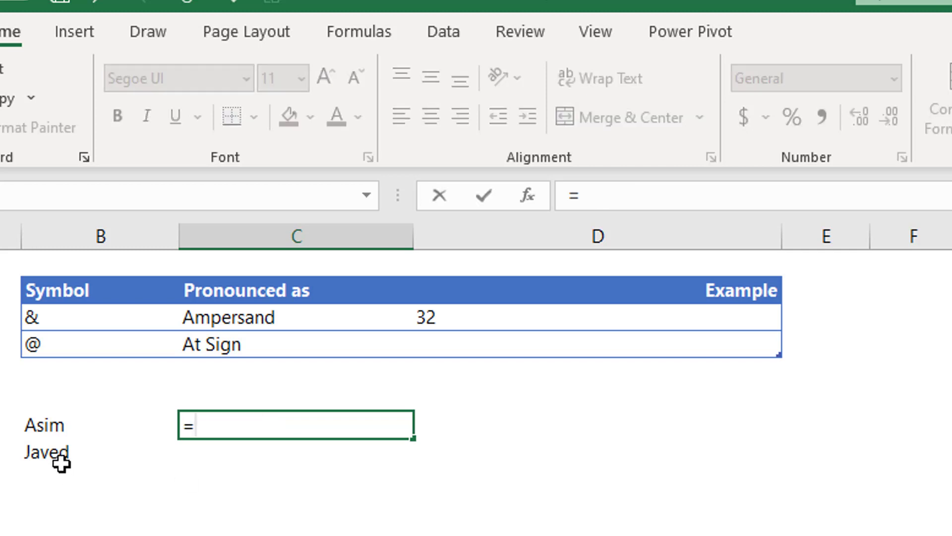
{"action": "left_click", "coordinate": [55, 428]}
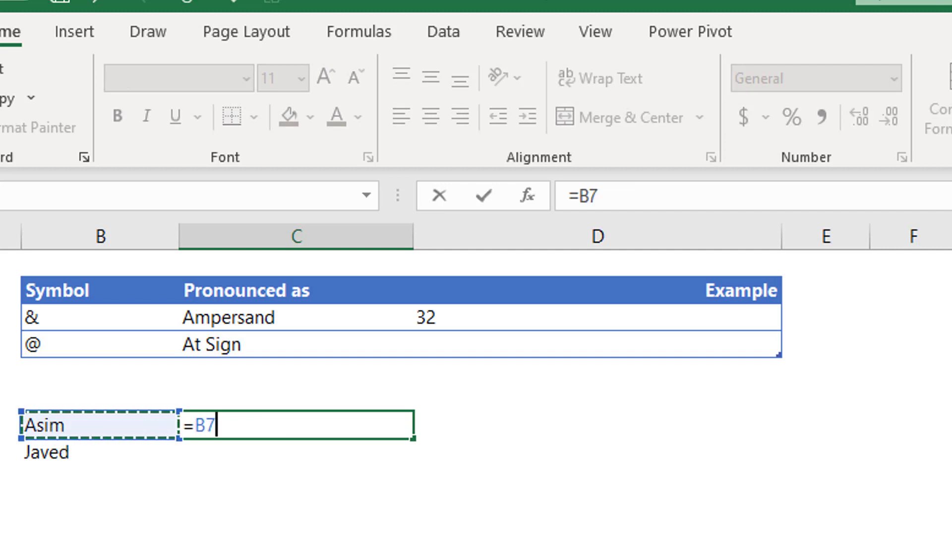
{"action": "type", "text": "&"}
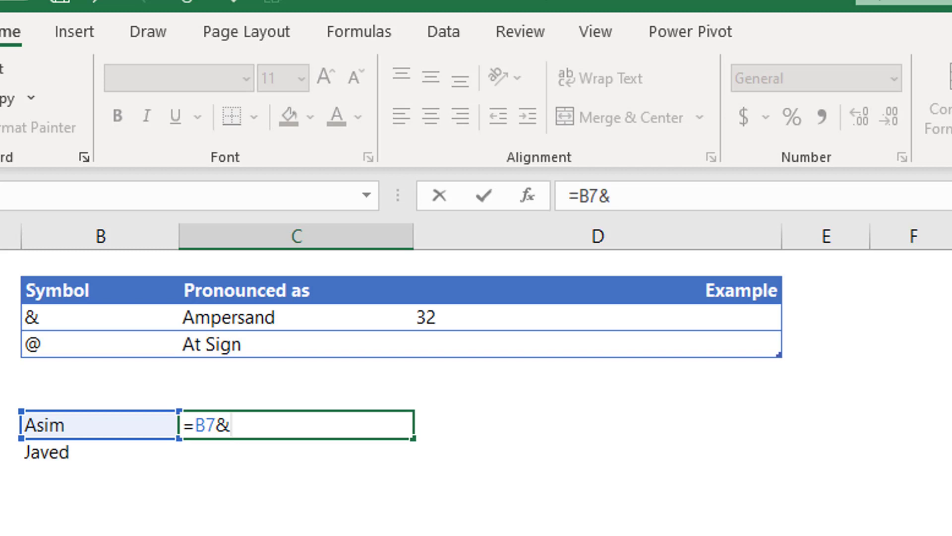
{"action": "type", "text": "\""}
{"action": "type", "text": "\"&"}
{"action": "left_click", "coordinate": [89, 452]}
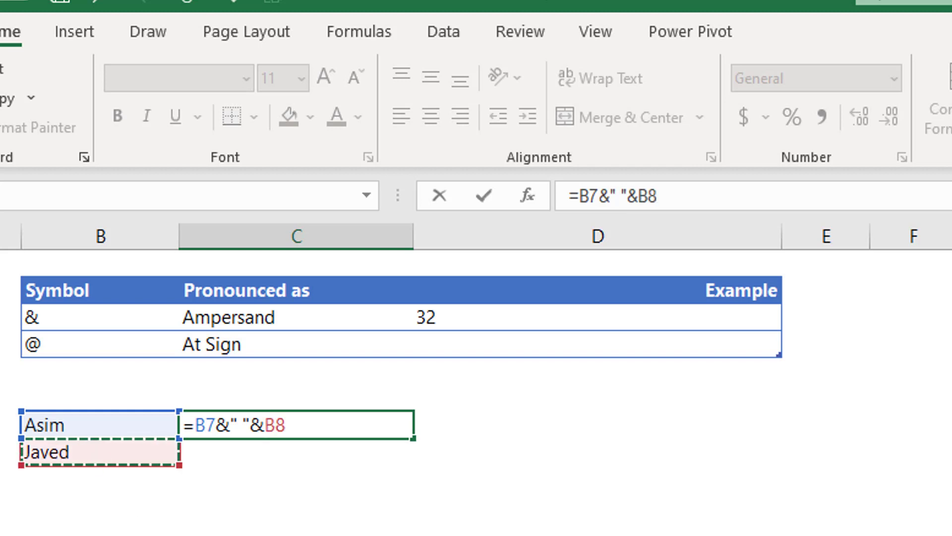
{"action": "key", "text": "Return"}
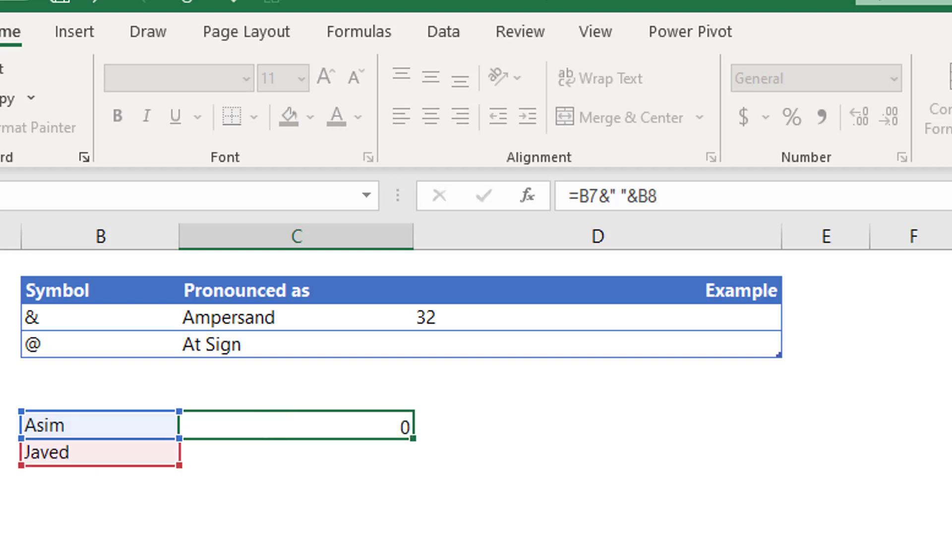
{"action": "left_click", "coordinate": [296, 425]}
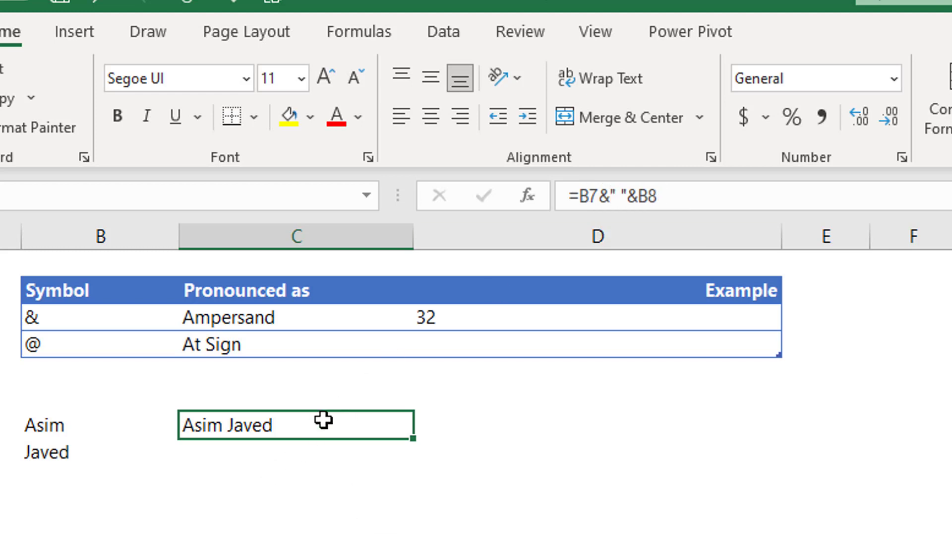
Replace the 32 in the Ampersand Example cell with ="Hello"&" "&" World".
{"action": "left_click", "coordinate": [491, 313]}
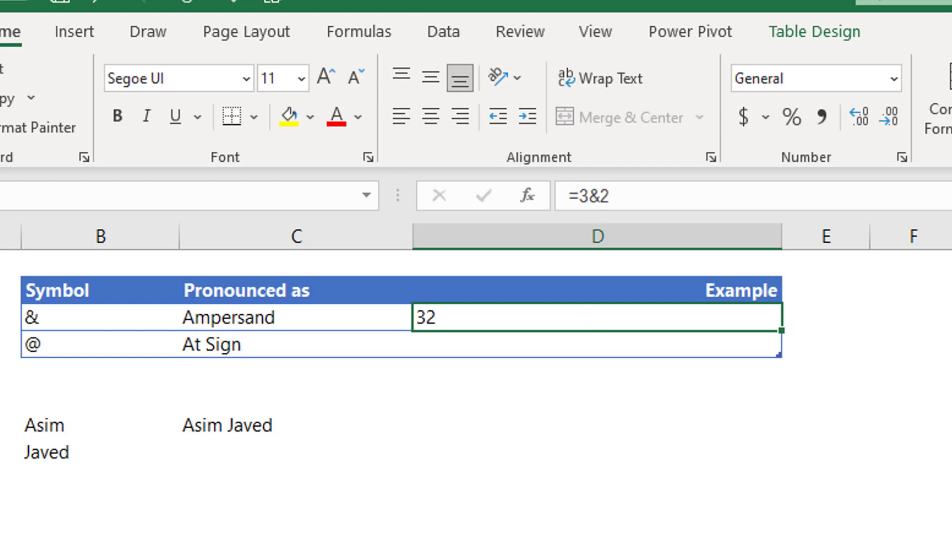
{"action": "type", "text": "=\""}
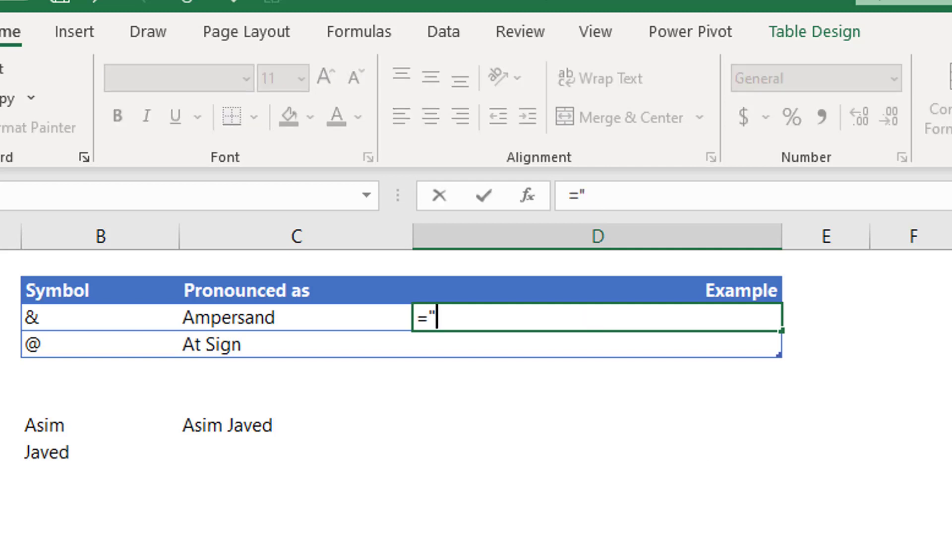
{"action": "type", "text": "Hello"}
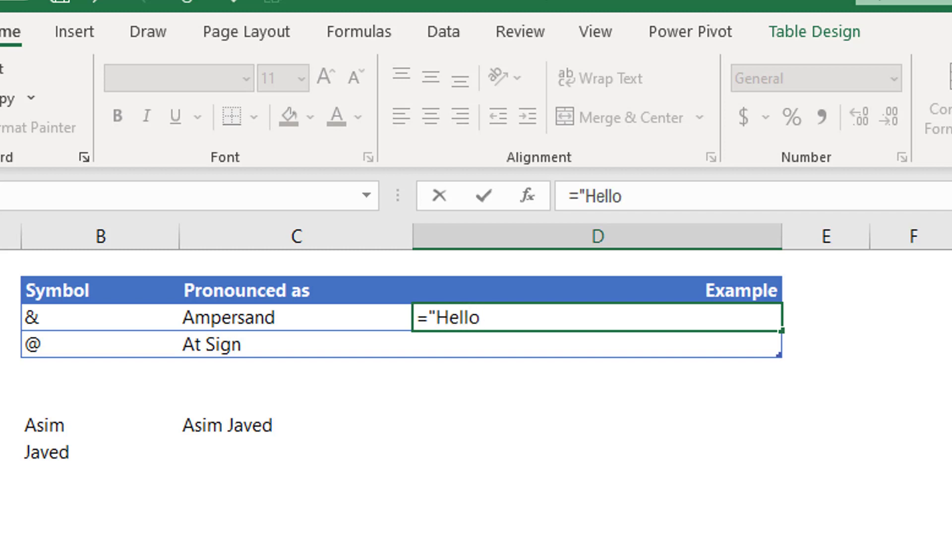
{"action": "type", "text": "\"&\""}
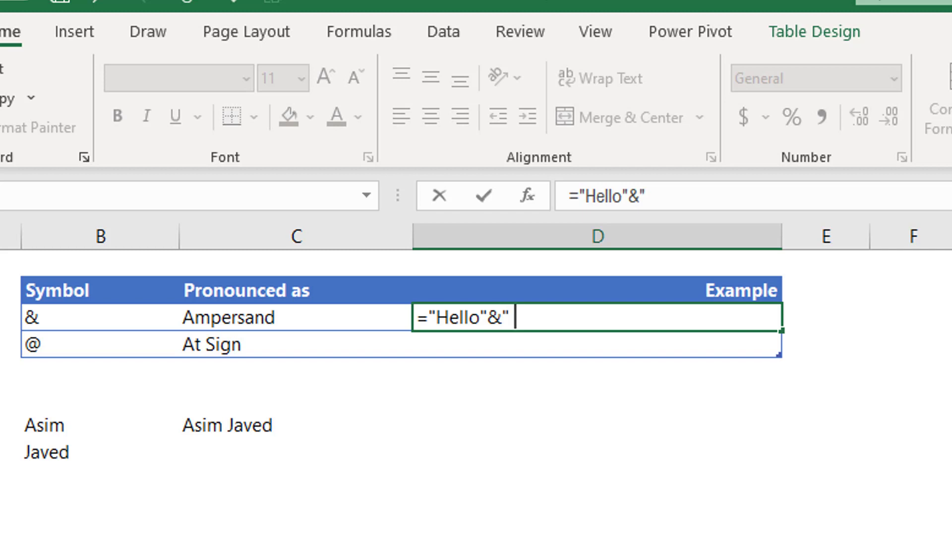
{"action": "type", "text": " \""}
{"action": "type", "text": "&"}
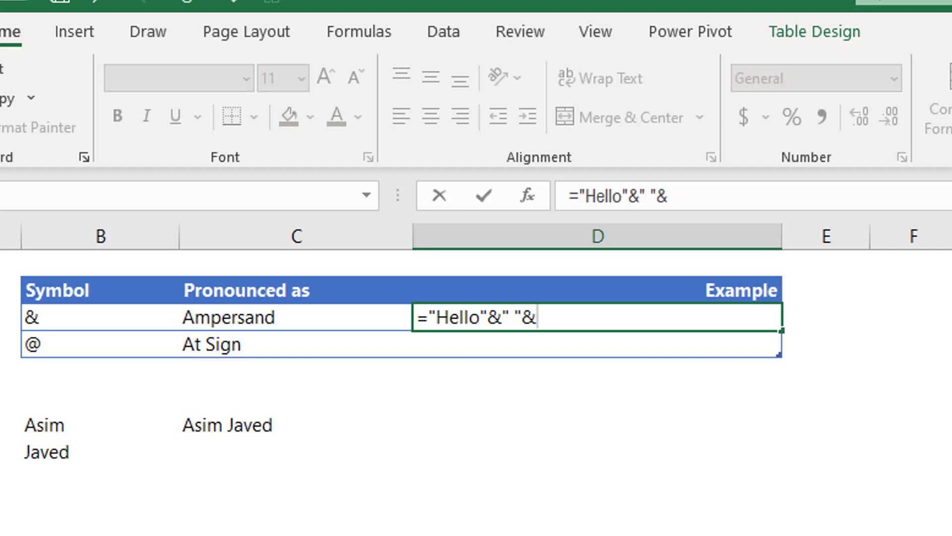
{"action": "type", "text": "\" World"}
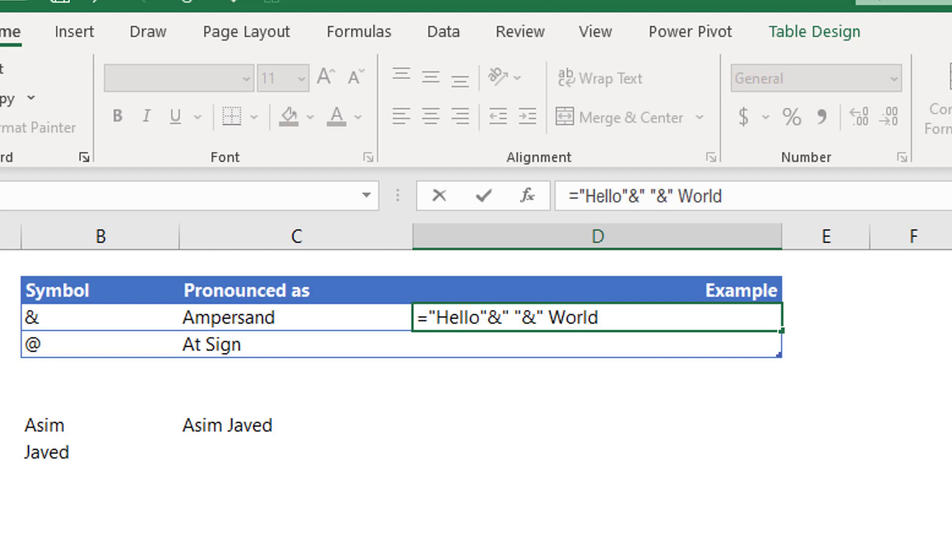
{"action": "type", "text": "\""}
{"action": "key", "text": "Return"}
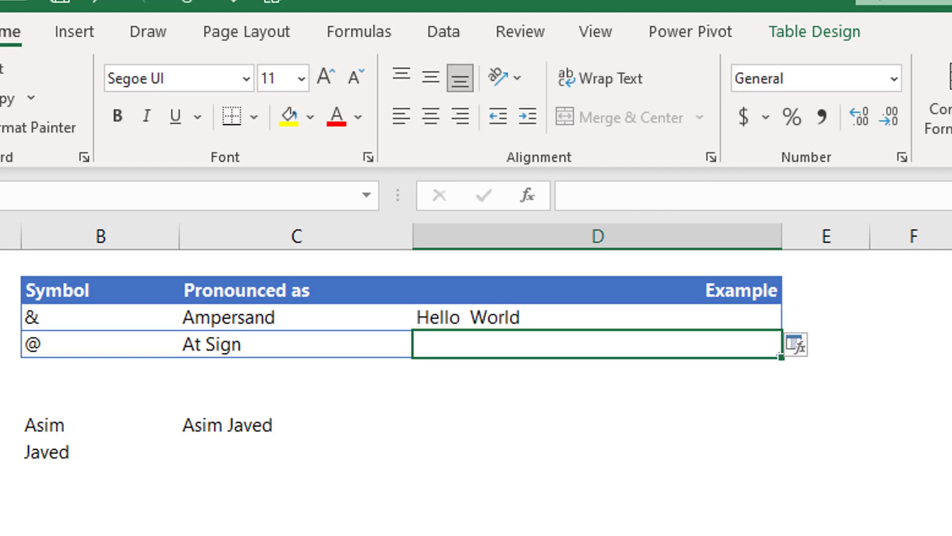
Delete the extra space before World so the formula reads ="Hello"&" "&"World".
{"action": "key", "text": "Up"}
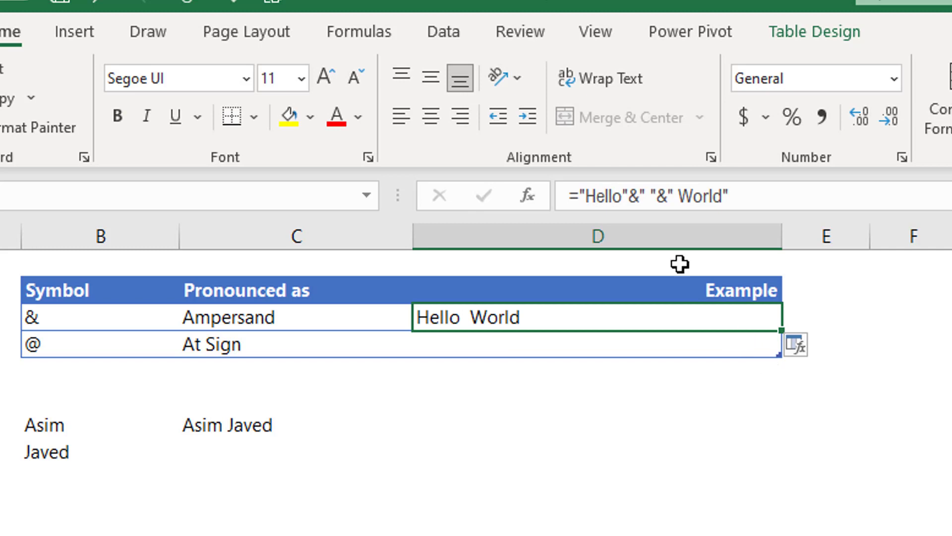
{"action": "left_click", "coordinate": [676, 196]}
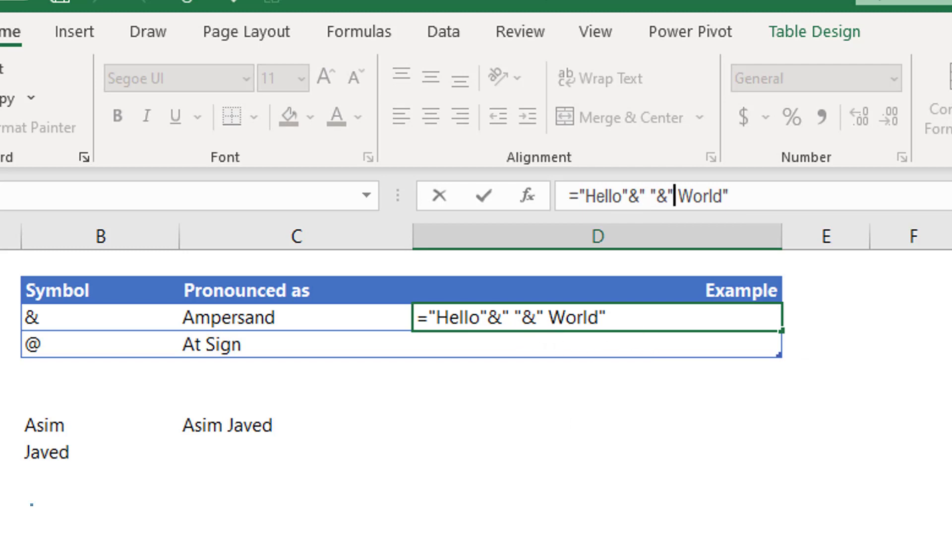
{"action": "key", "text": "ctrl+Return"}
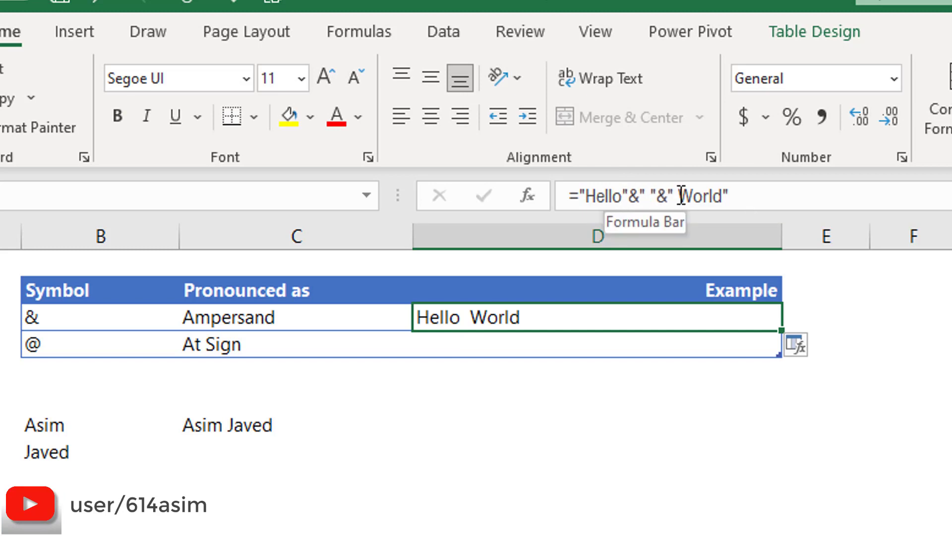
{"action": "left_click", "coordinate": [679, 196]}
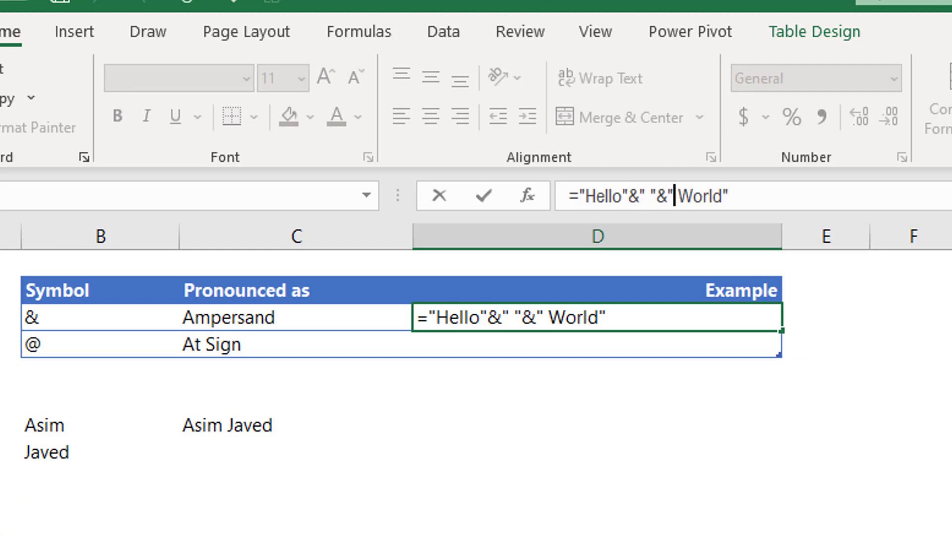
{"action": "key", "text": "Right"}
{"action": "key", "text": "BackSpace"}
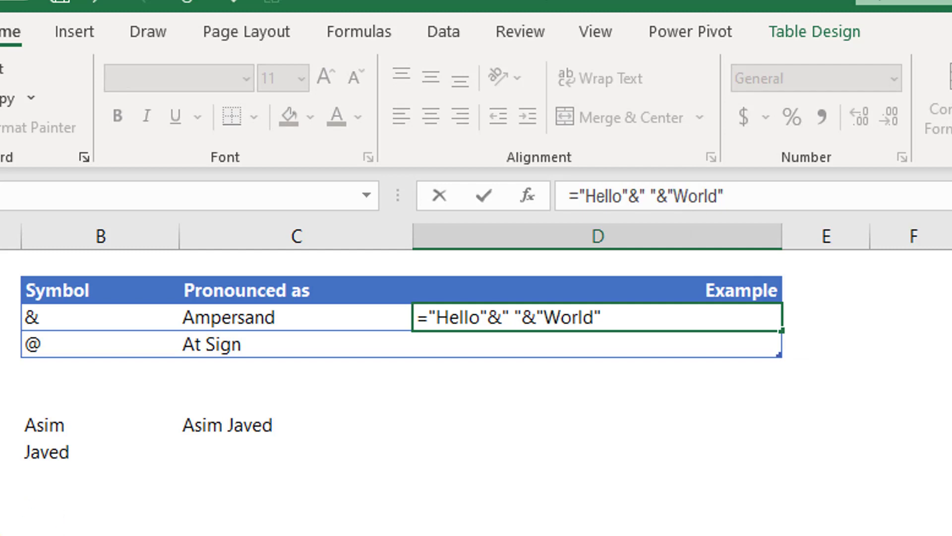
{"action": "key", "text": "Return"}
{"action": "key", "text": "Up"}
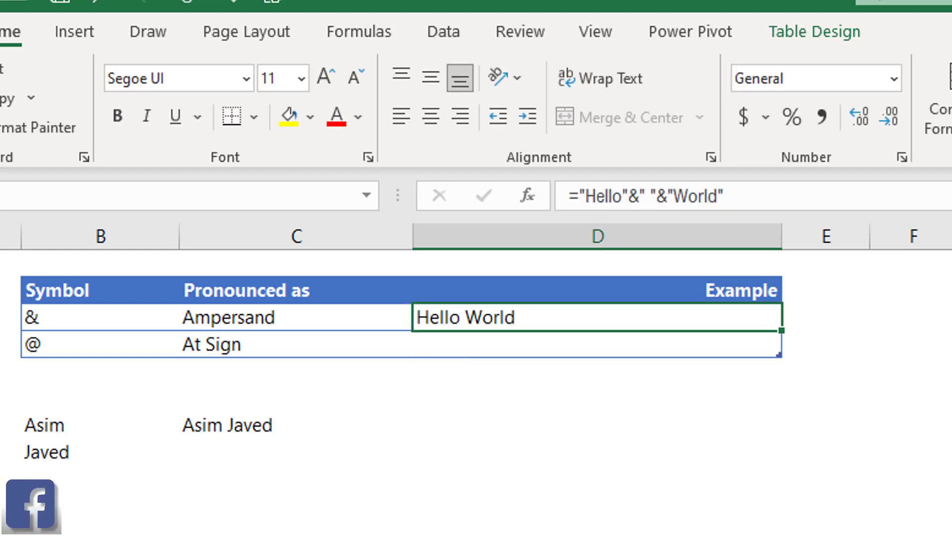
Select the At Sign row's cells, ending on its empty Example cell.
{"action": "left_click", "coordinate": [200, 344]}
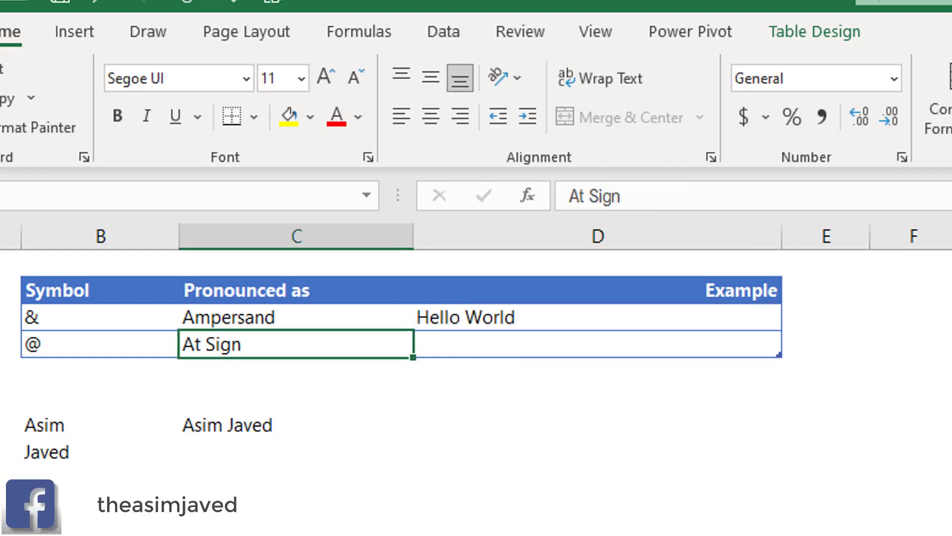
{"action": "left_click", "coordinate": [52, 352]}
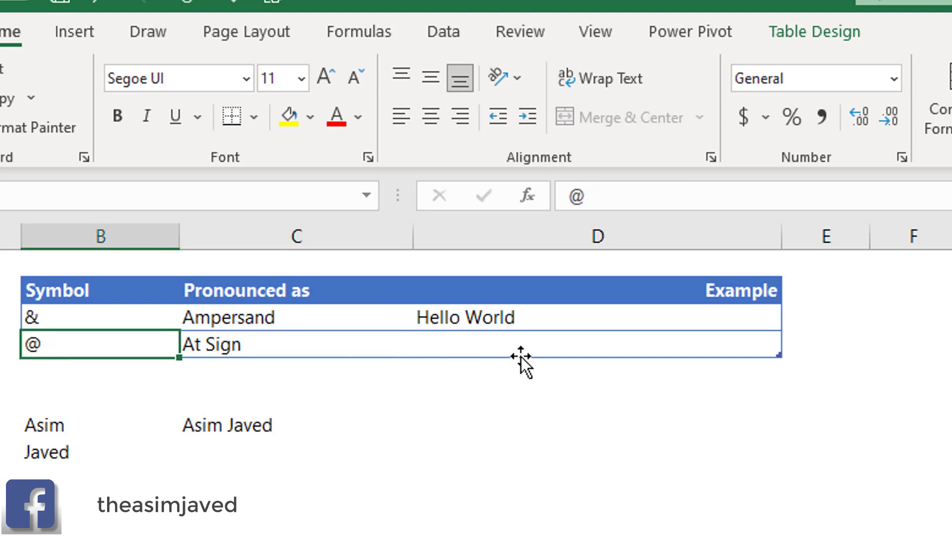
{"action": "left_click", "coordinate": [501, 348]}
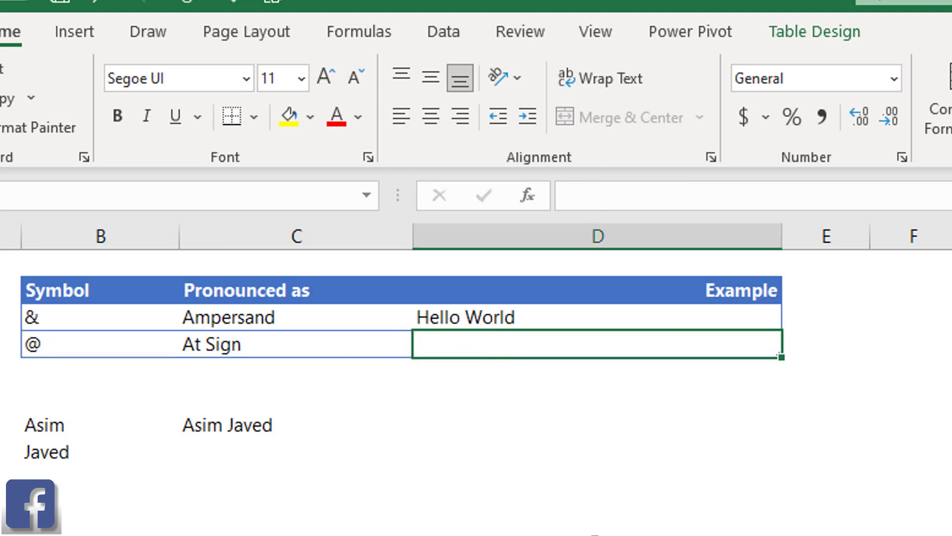